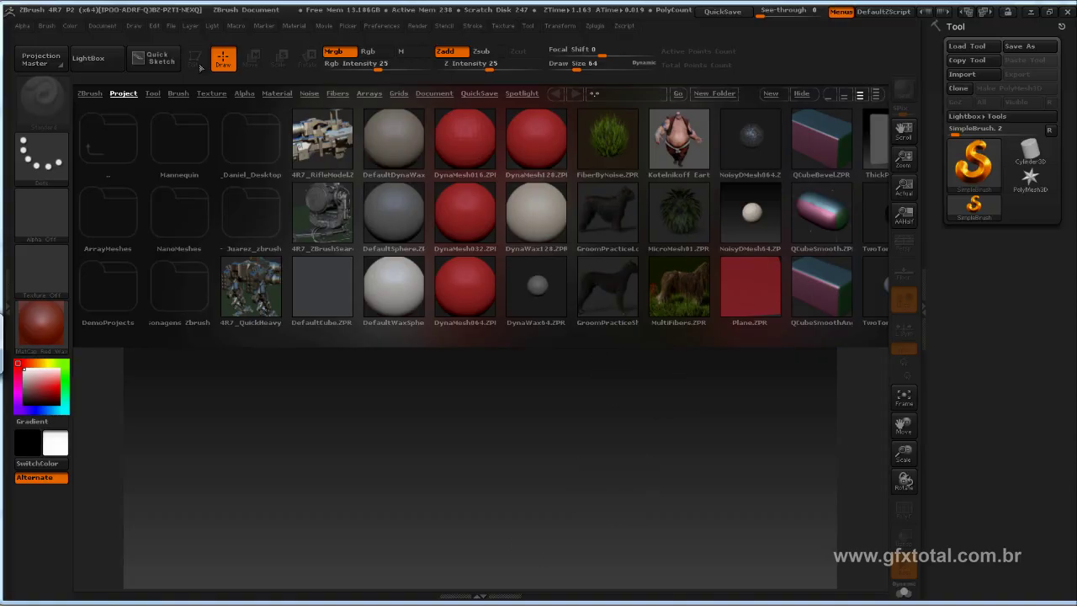
Step: Close LightBox and place a Sphere3D on the canvas in Edit mode
left_click(94, 60)
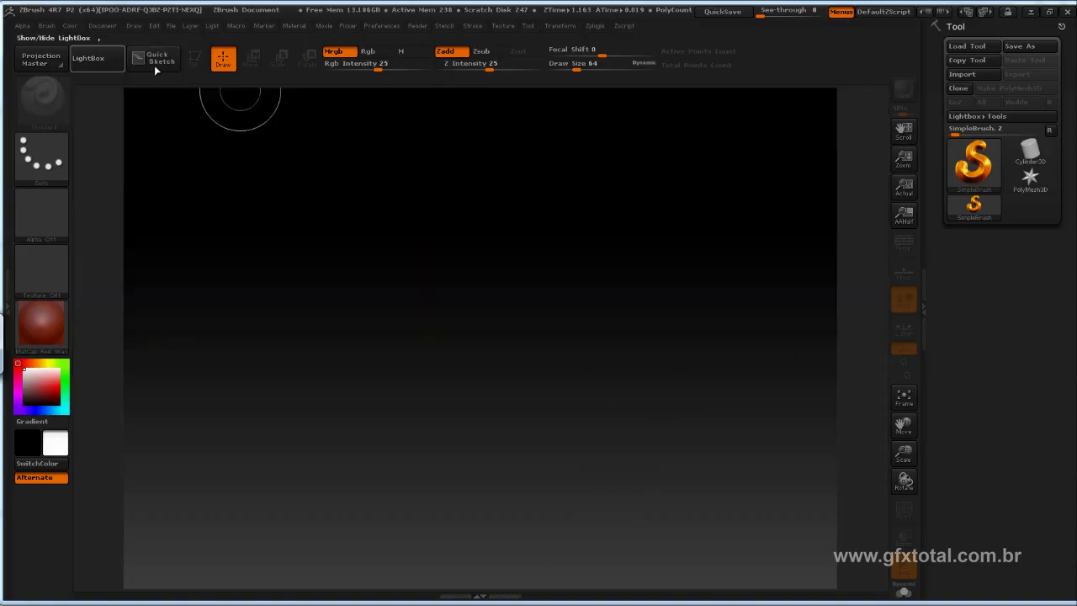
left_click(973, 163)
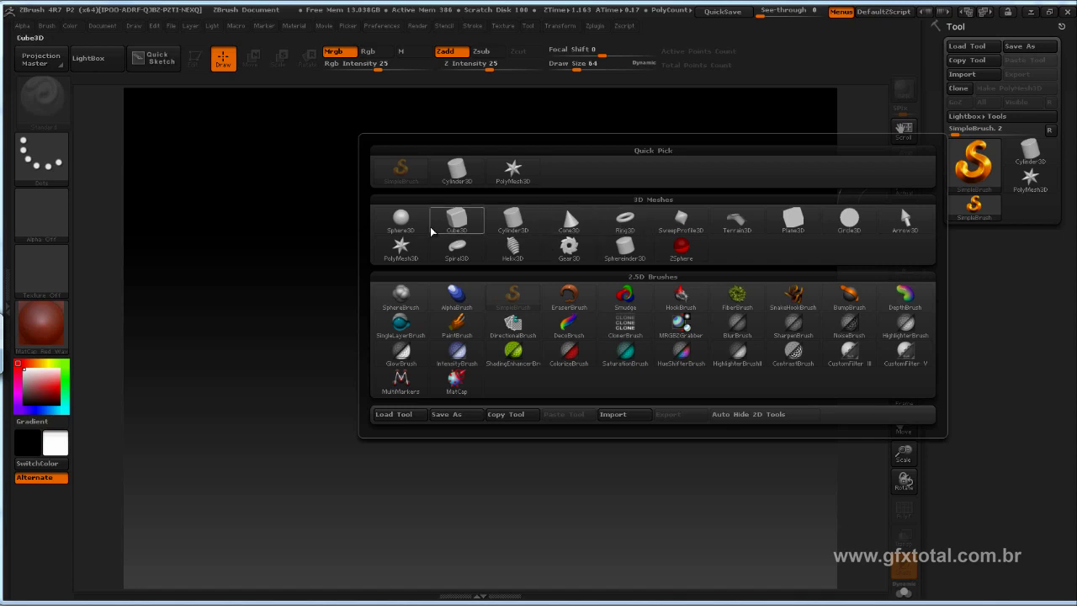
left_click(400, 218)
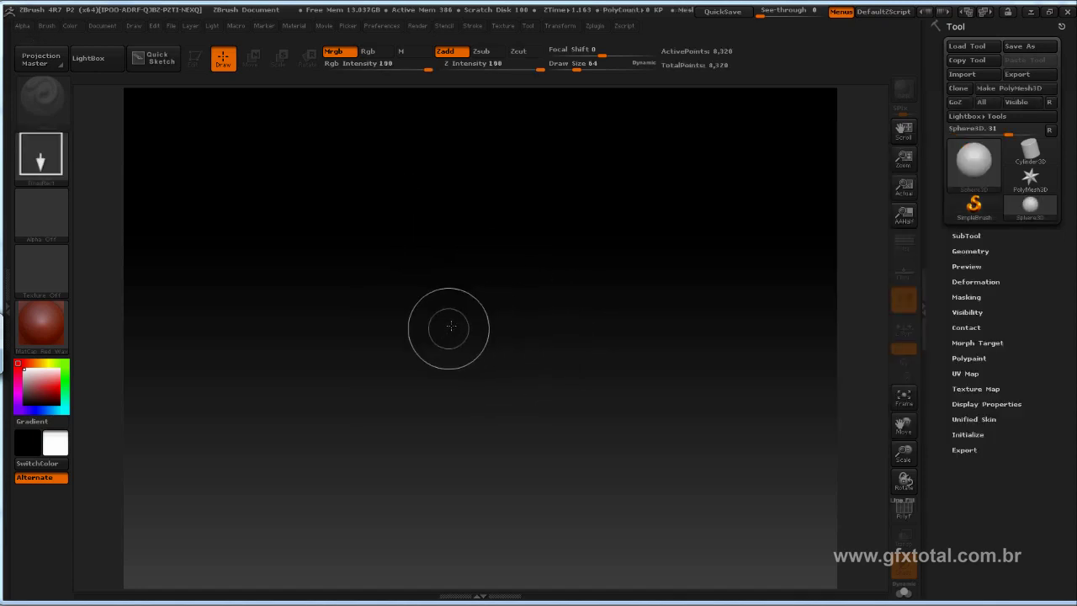
left_click_drag(463, 324, 595, 475)
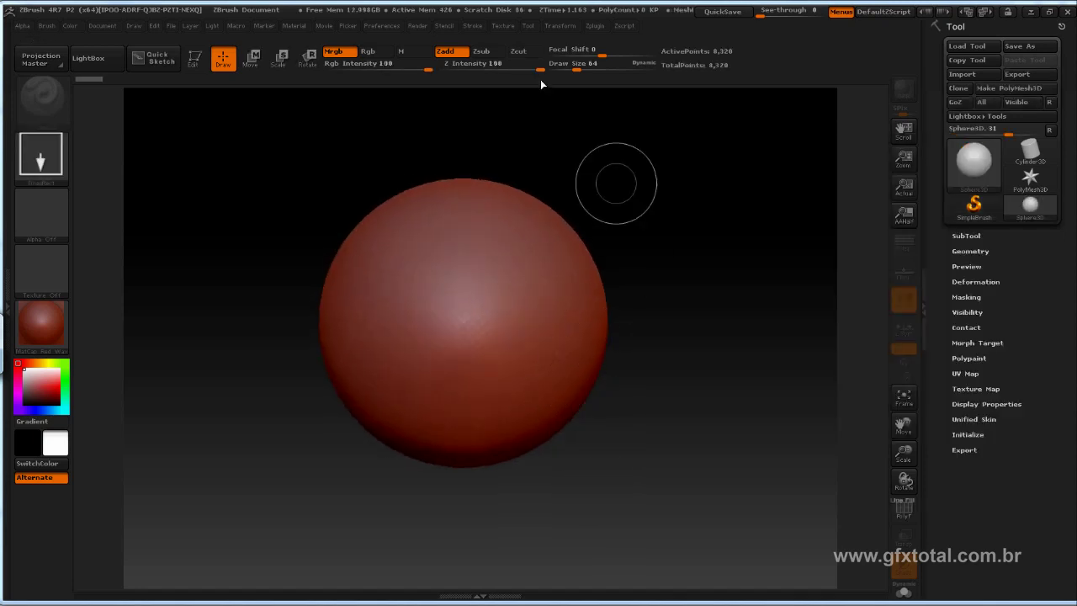
left_click(209, 57)
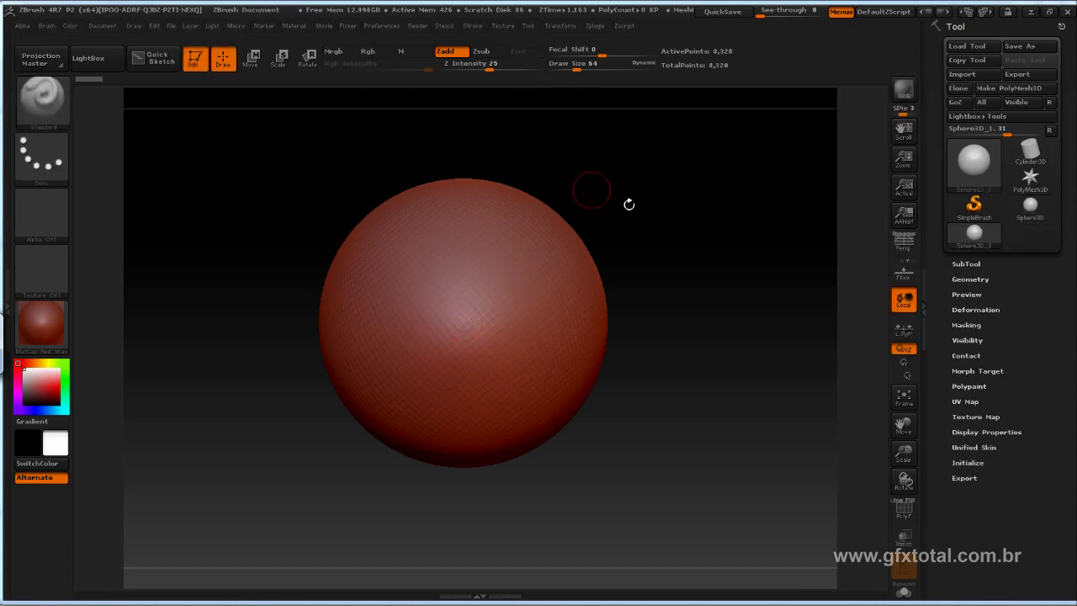
Step: Turn on the PolyF wireframe and convert the sphere to a PolyMesh3D
left_click(903, 507)
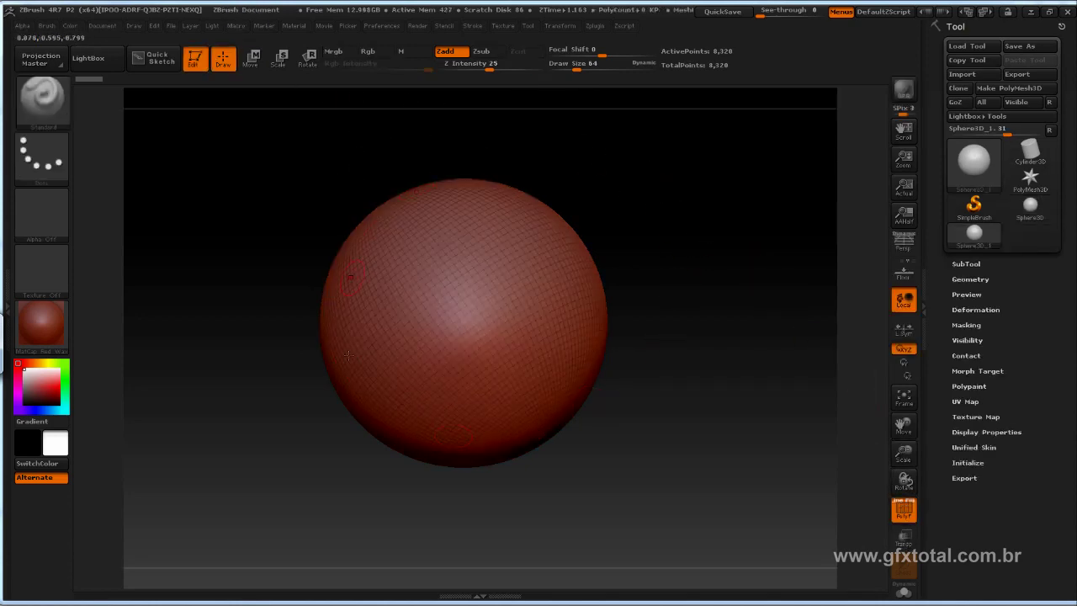
left_click(479, 288)
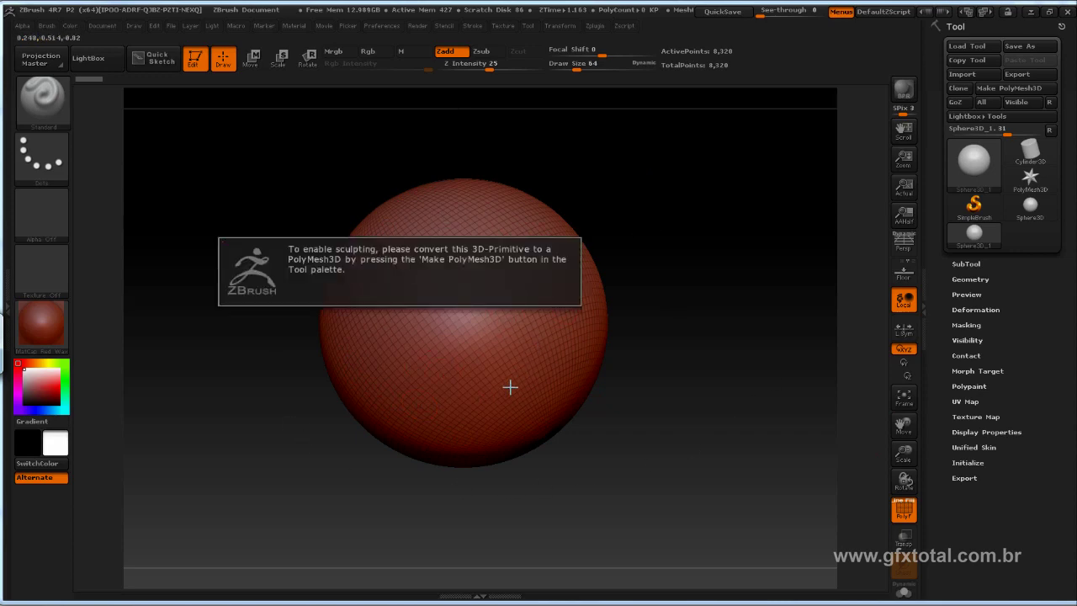
left_click(739, 271)
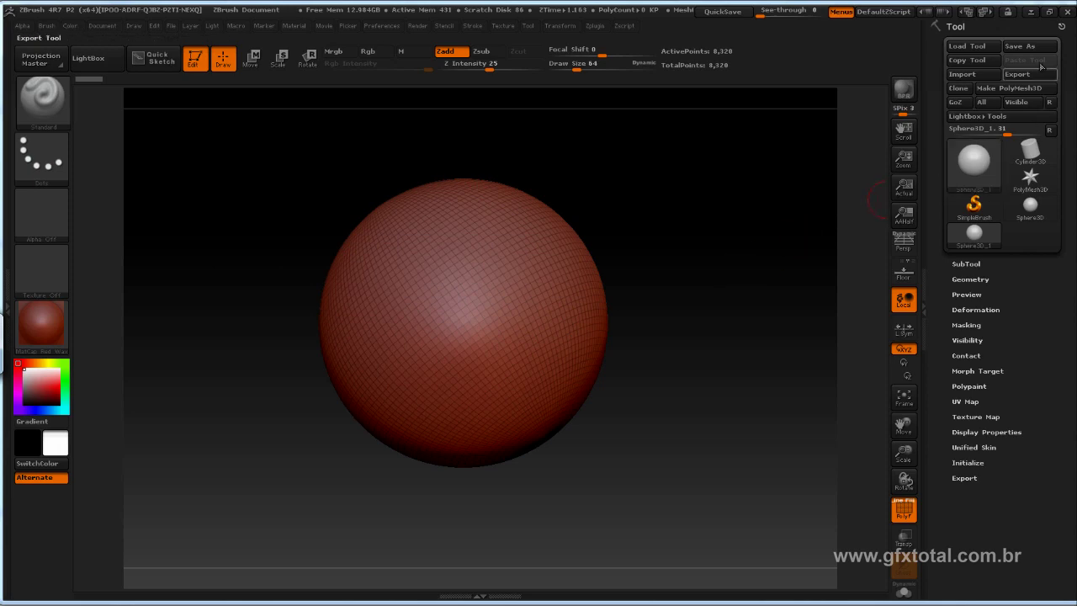
left_click(1015, 89)
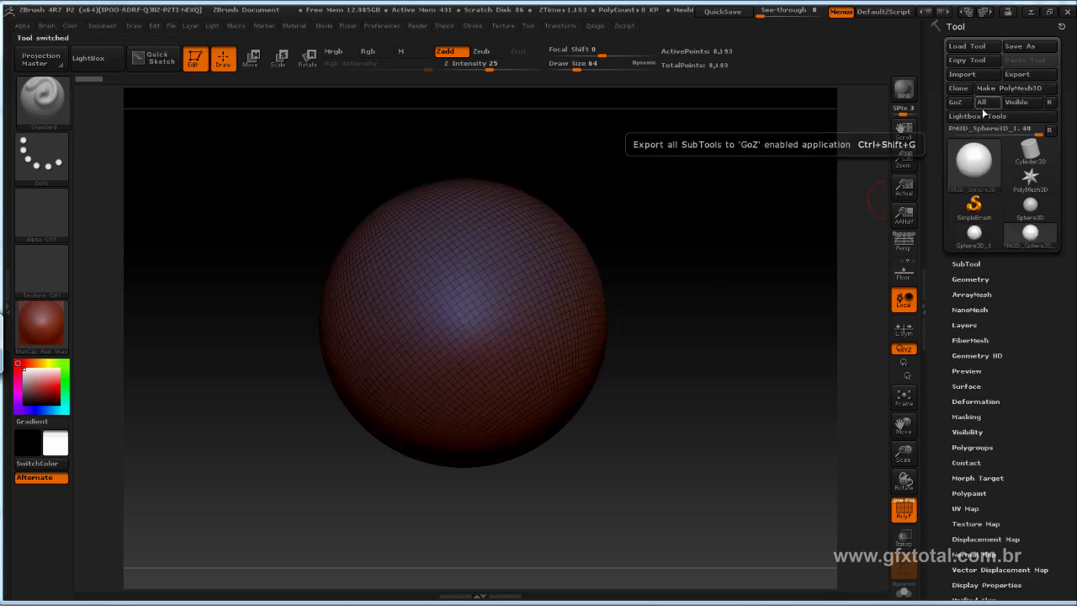
Step: Rotate the sphere and make sure Transform mirror symmetry is active
mouse_move(733, 322)
left_mouse_down()
mouse_move(728, 315)
mouse_move(733, 351)
mouse_move(641, 324)
left_mouse_up()
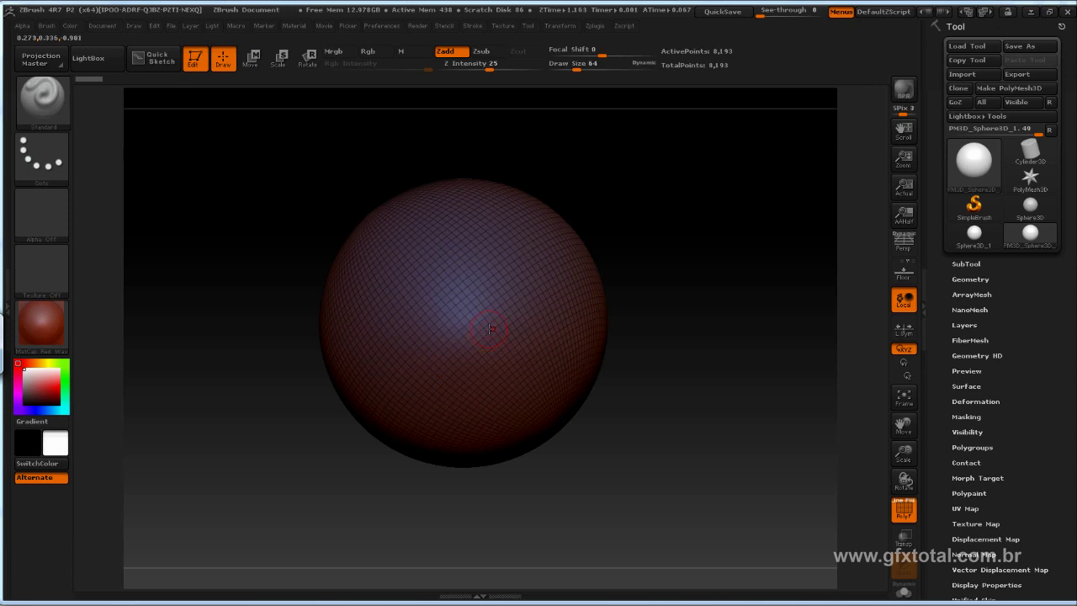
left_click(560, 26)
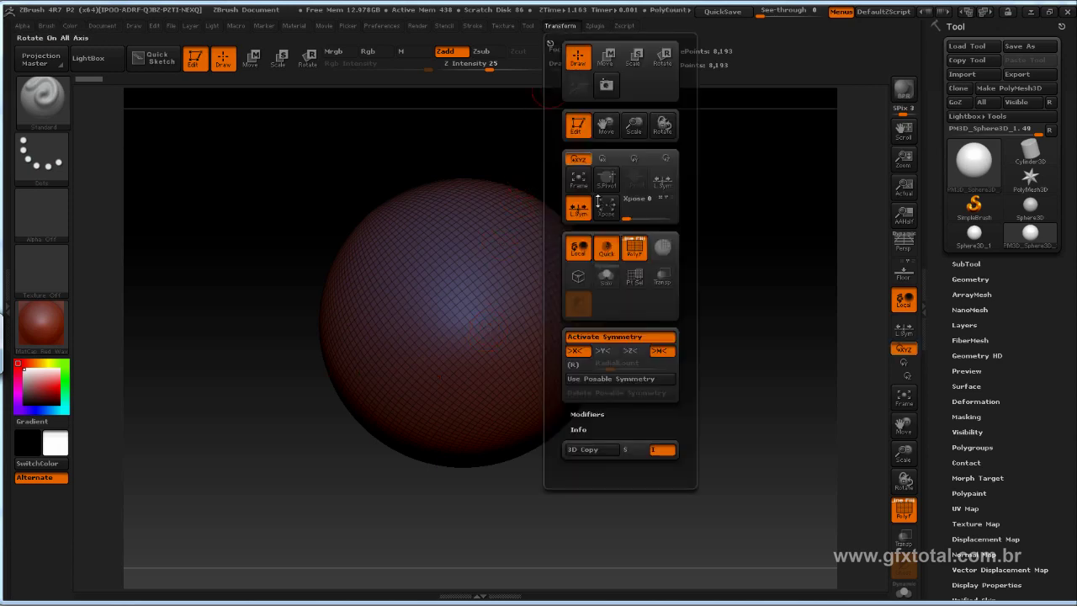
left_click(605, 337)
left_click(608, 338)
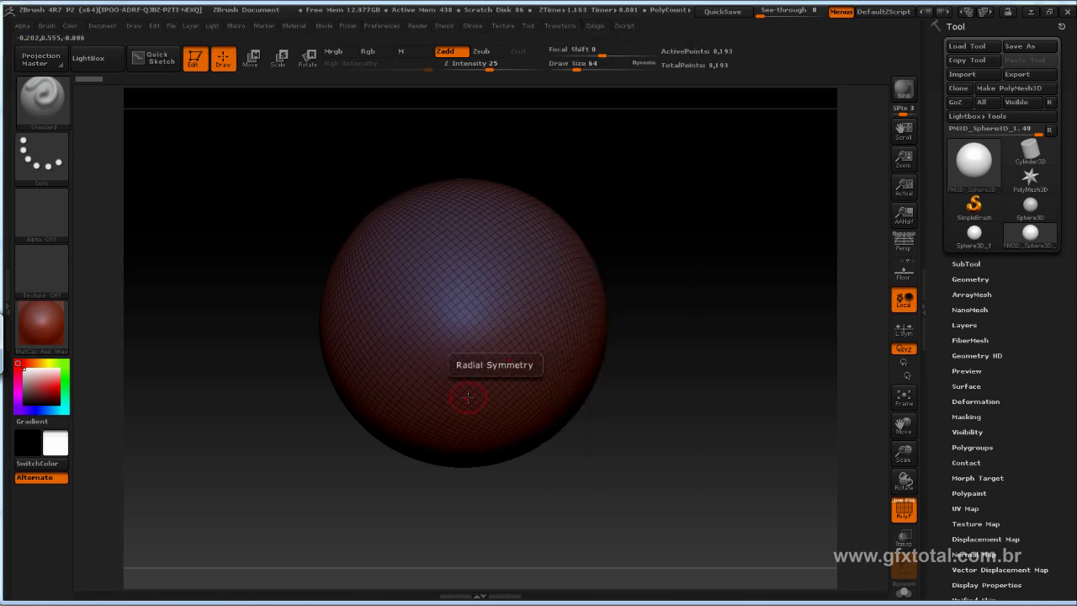
Step: Orient the sphere with its pole up and raise the brush draw size to 283
mouse_move(692, 315)
left_mouse_down()
mouse_move(725, 393)
mouse_move(743, 319)
mouse_move(715, 403)
mouse_move(717, 187)
mouse_move(733, 300)
mouse_move(687, 294)
left_mouse_up()
mouse_move(747, 318)
left_mouse_down()
mouse_move(740, 211)
mouse_move(716, 302)
mouse_move(718, 373)
left_mouse_up()
key("space")
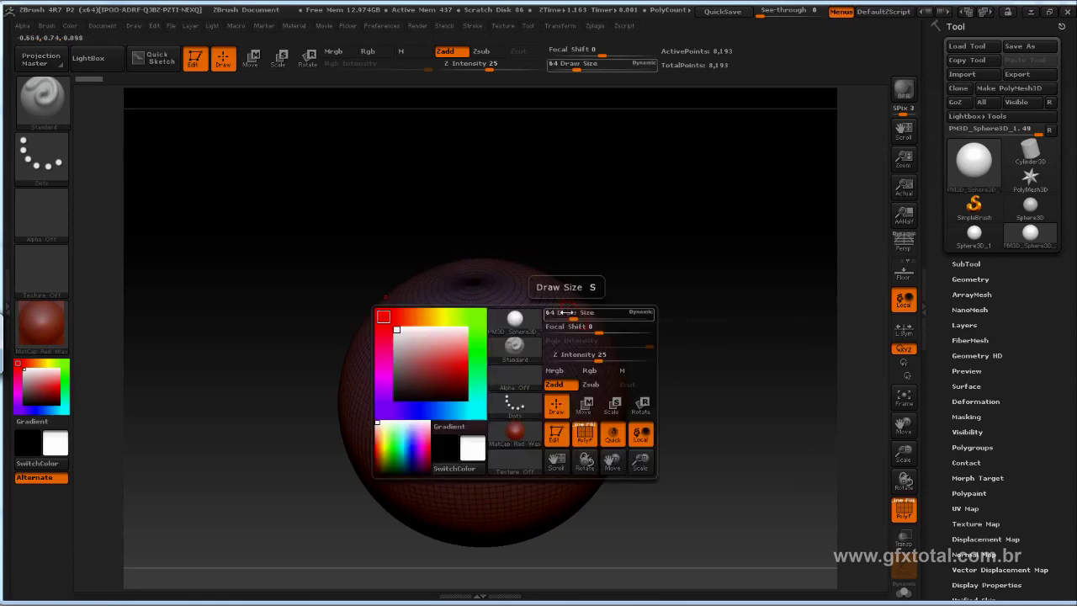
left_click_drag(556, 314, 577, 314)
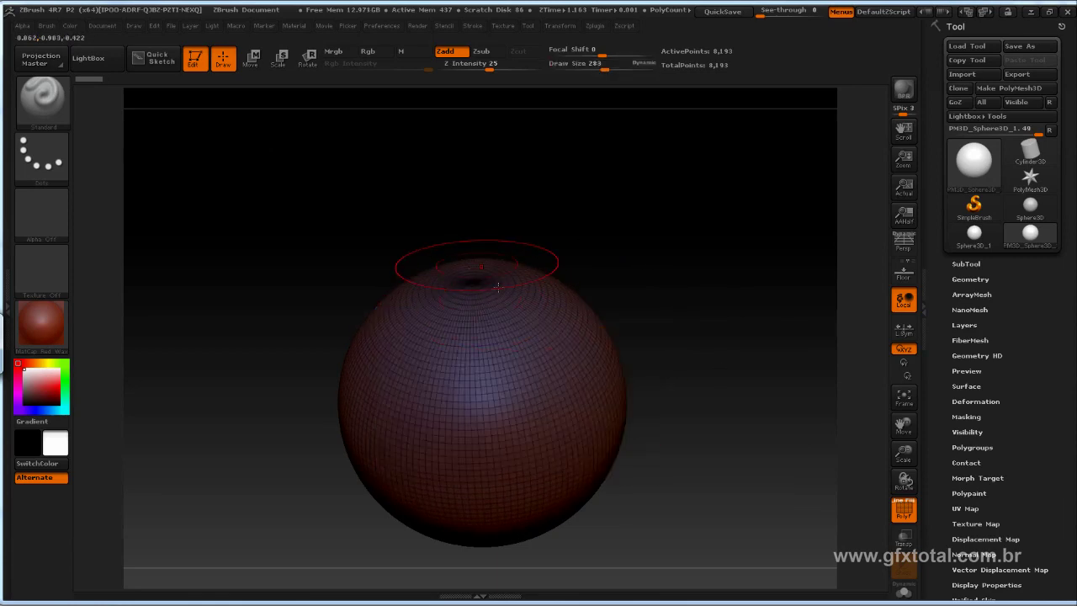
left_click_drag(589, 252, 714, 315)
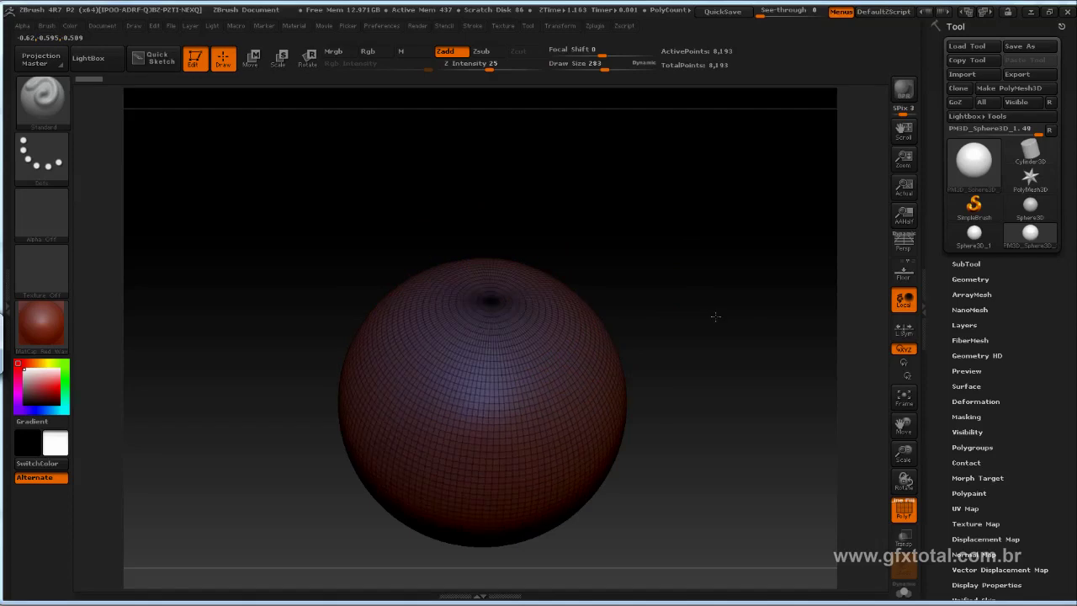
Step: Switch to the Move brush and pull the sphere's top upward into a point
left_click(39, 98)
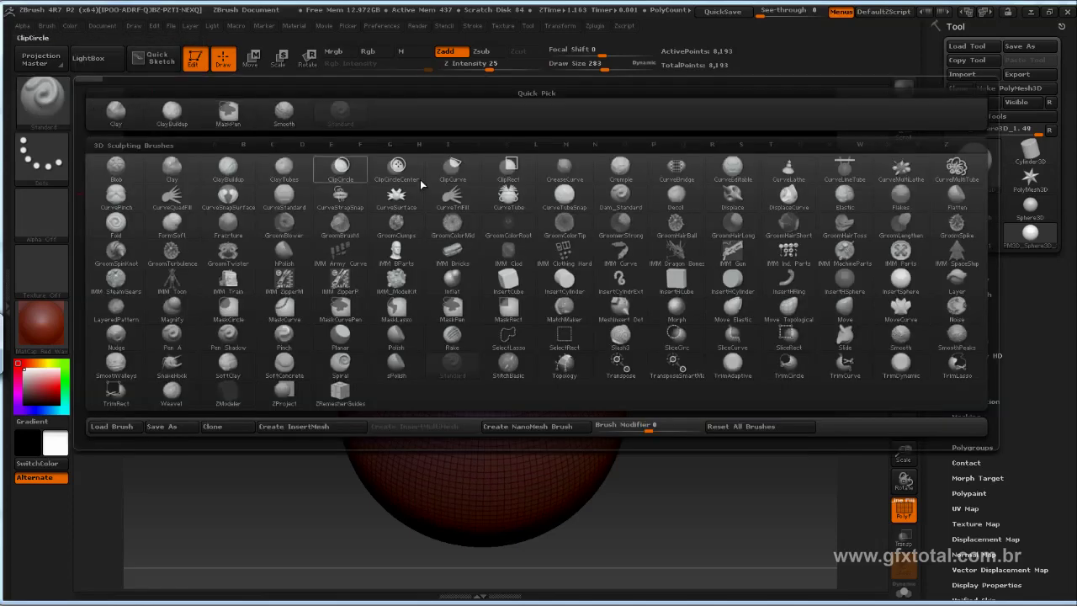
left_click(847, 310)
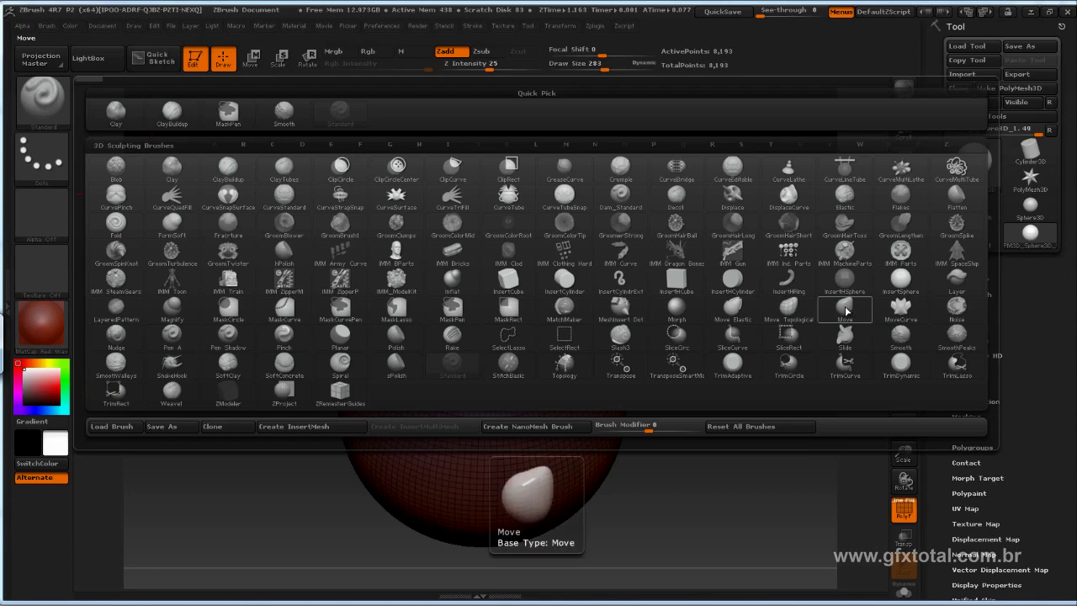
left_click_drag(745, 336, 704, 235, "alt")
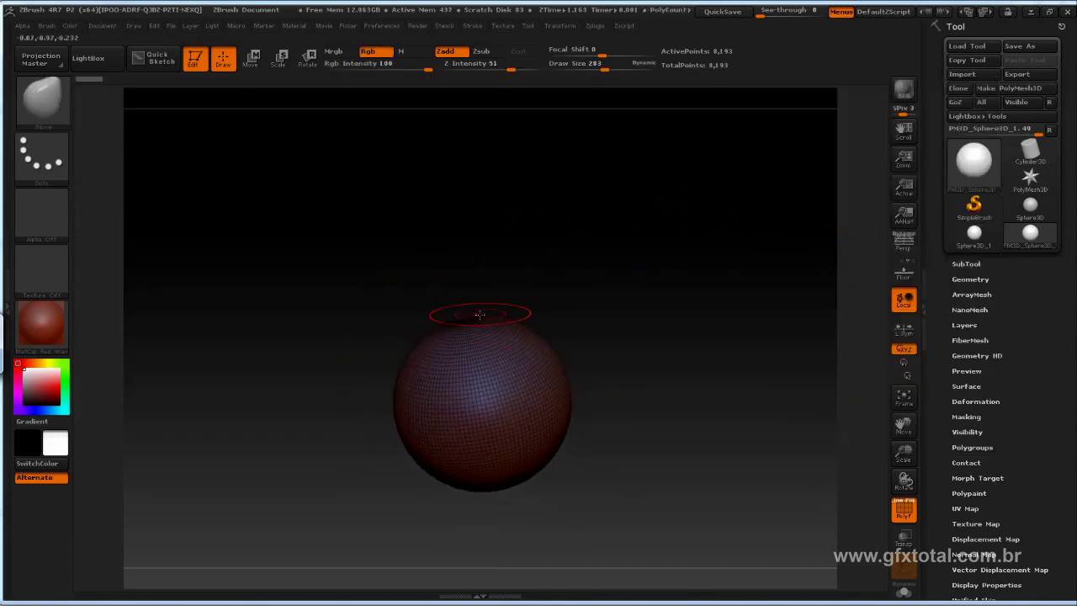
left_click_drag(477, 323, 513, 276)
Step: Raise the Move brush draw size to 485 and stretch the top into a tall pear shape
key("space")
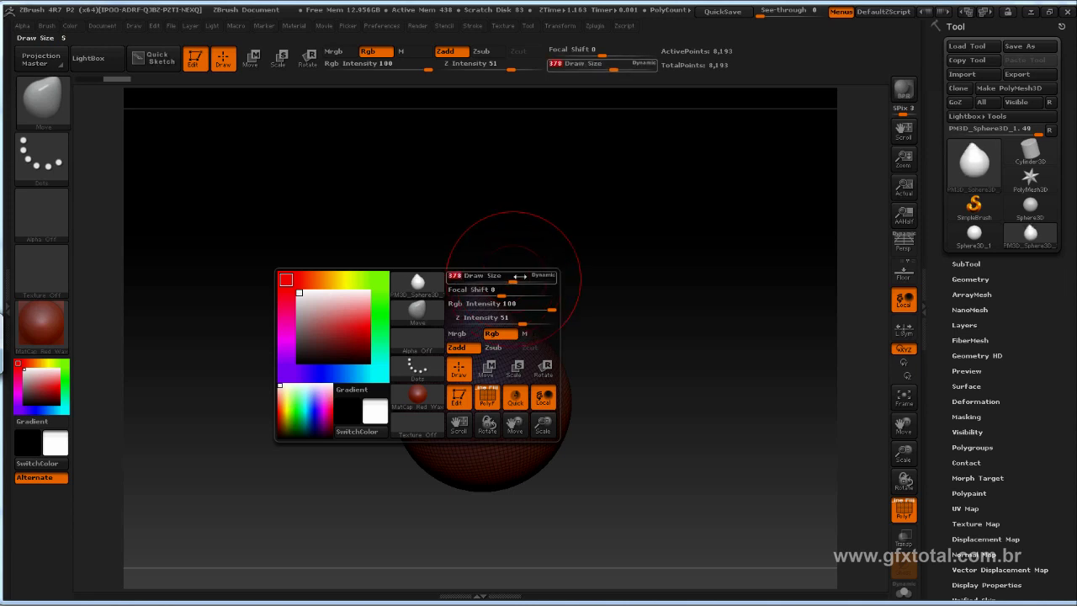
key("s")
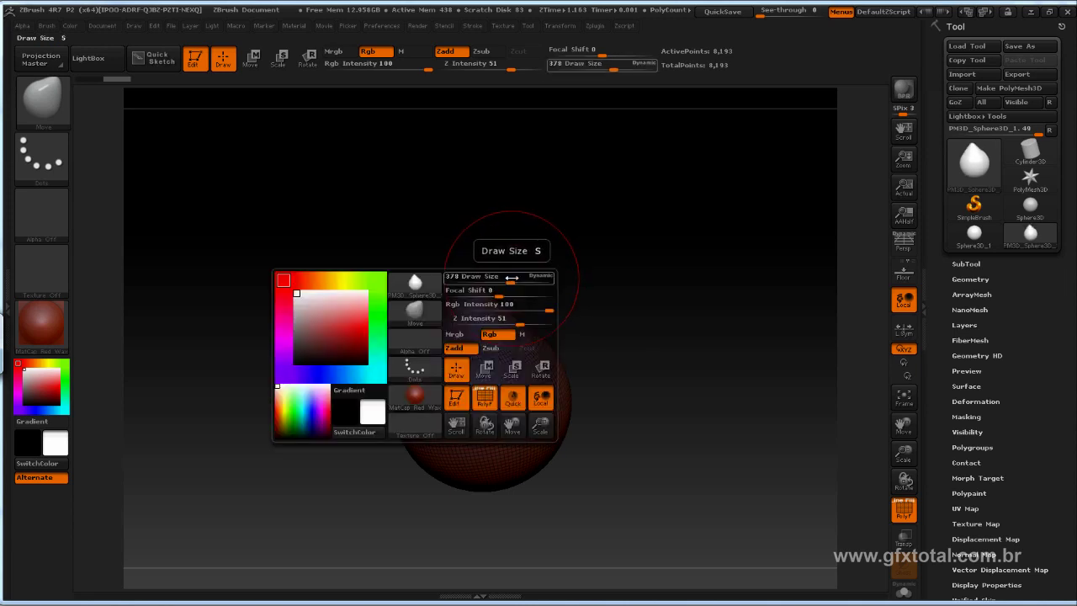
left_click_drag(512, 276, 516, 272)
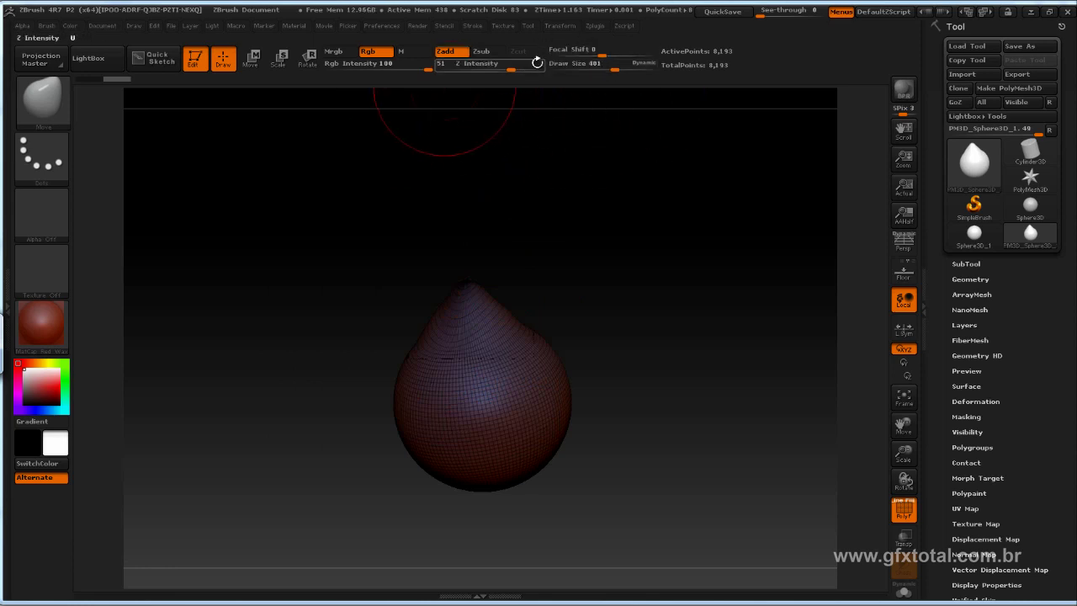
key("space")
left_click_drag(483, 271, 493, 271)
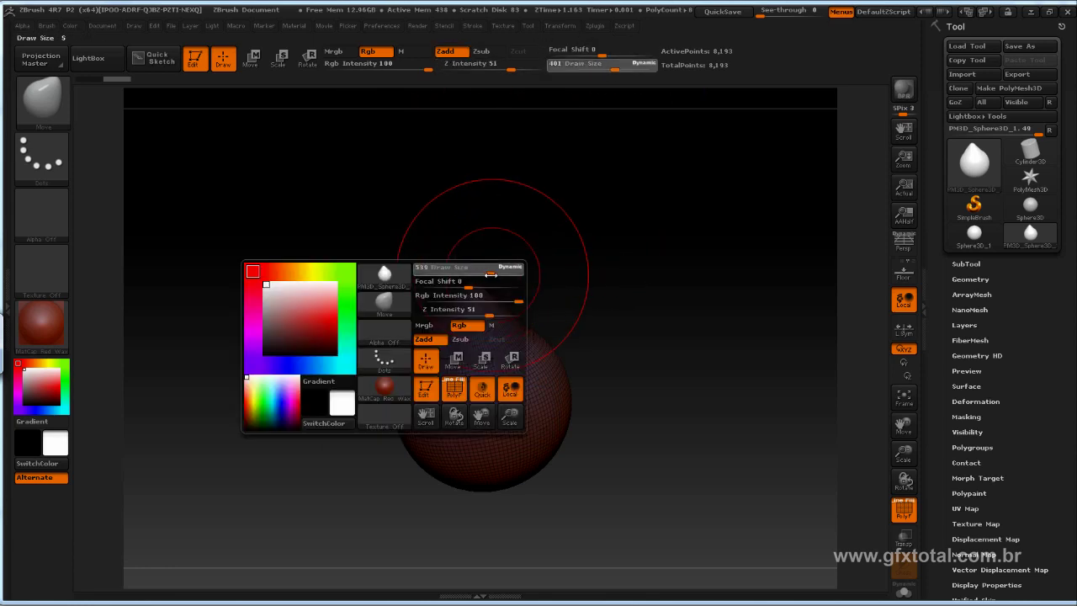
left_click_drag(481, 330, 466, 244)
left_click_drag(513, 278, 594, 274)
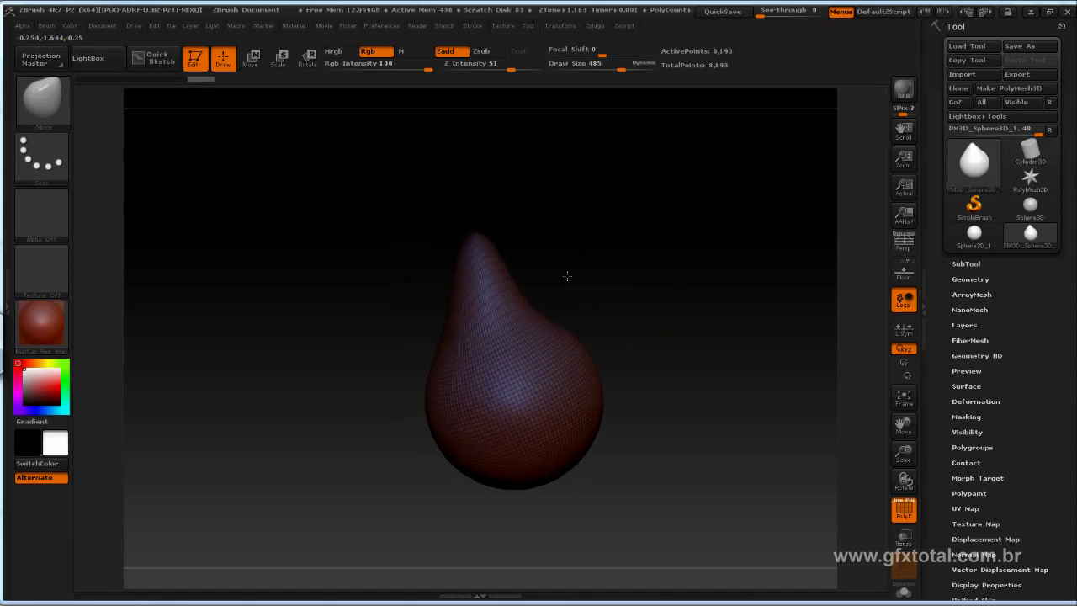
left_click_drag(628, 308, 656, 325)
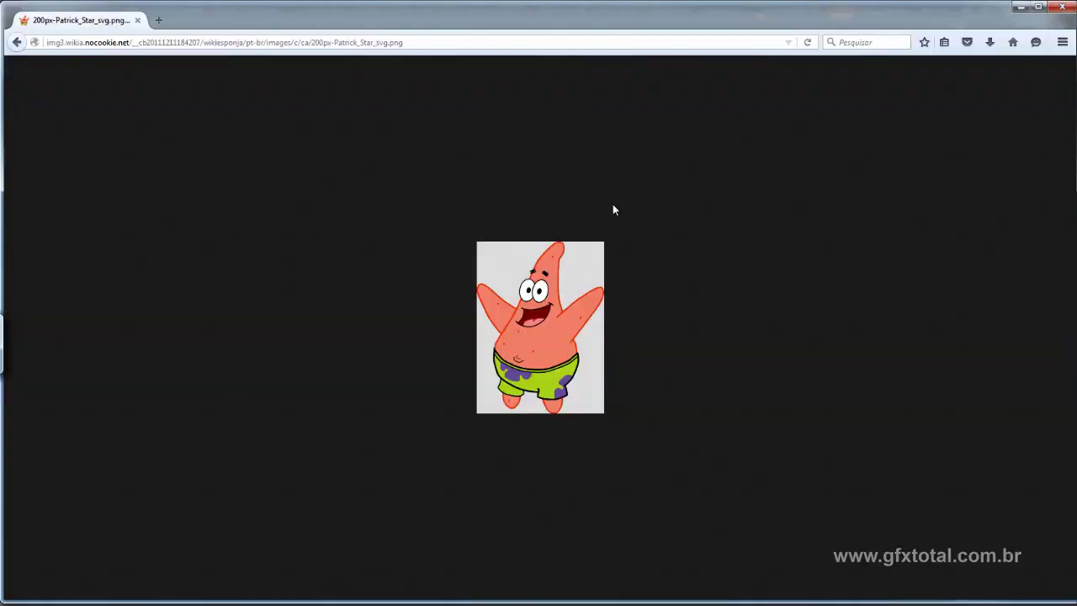
key("alt+Tab")
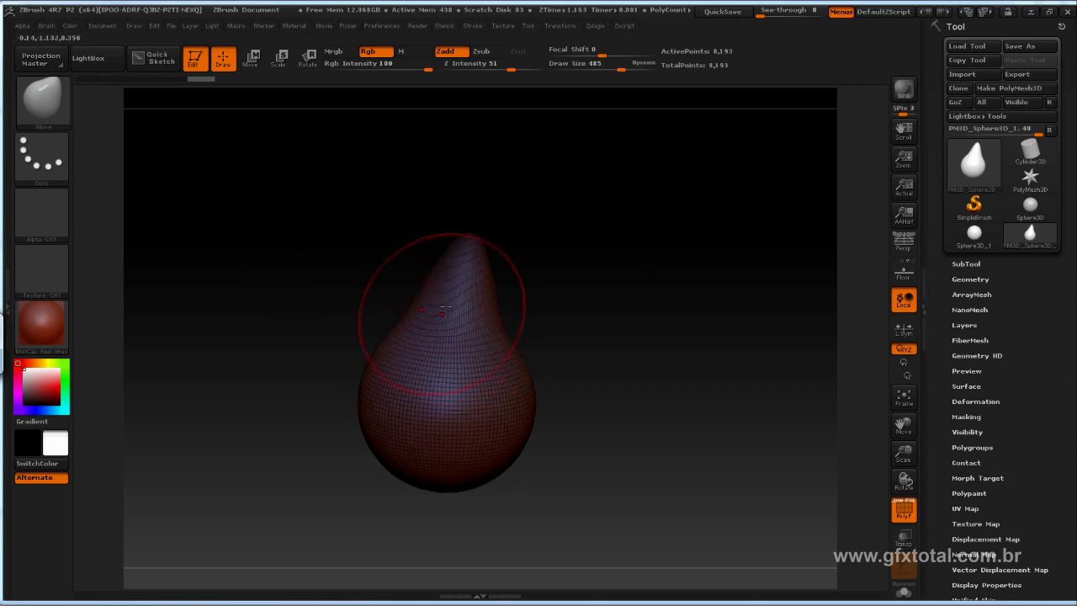
Step: Hide the wireframe and nudge the pear's bulb outward and its tip leftward
left_click(904, 511)
left_click_drag(640, 344, 466, 320)
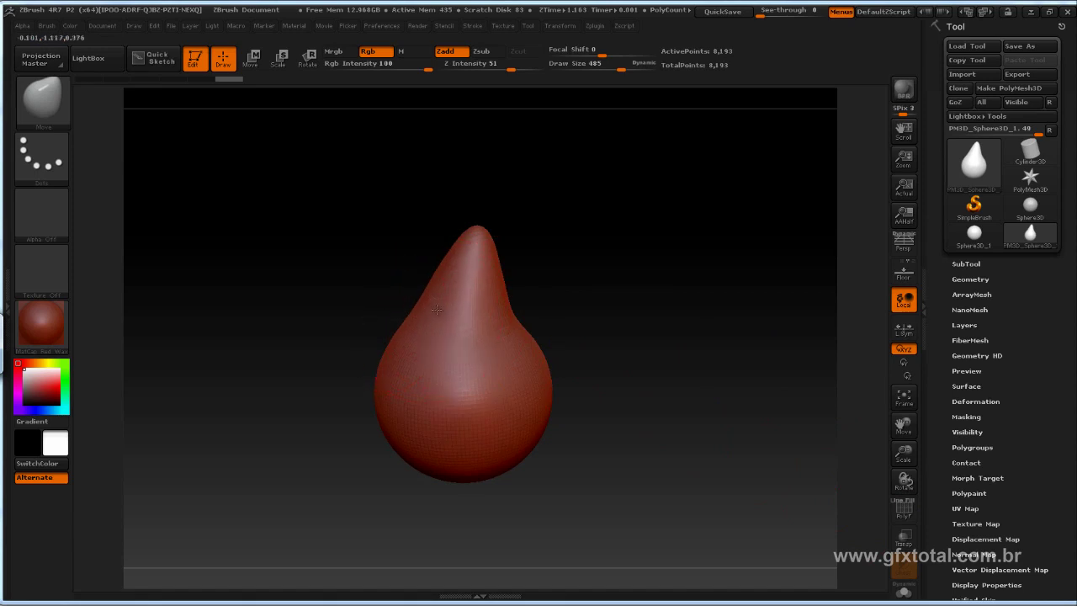
left_click_drag(575, 330, 584, 312)
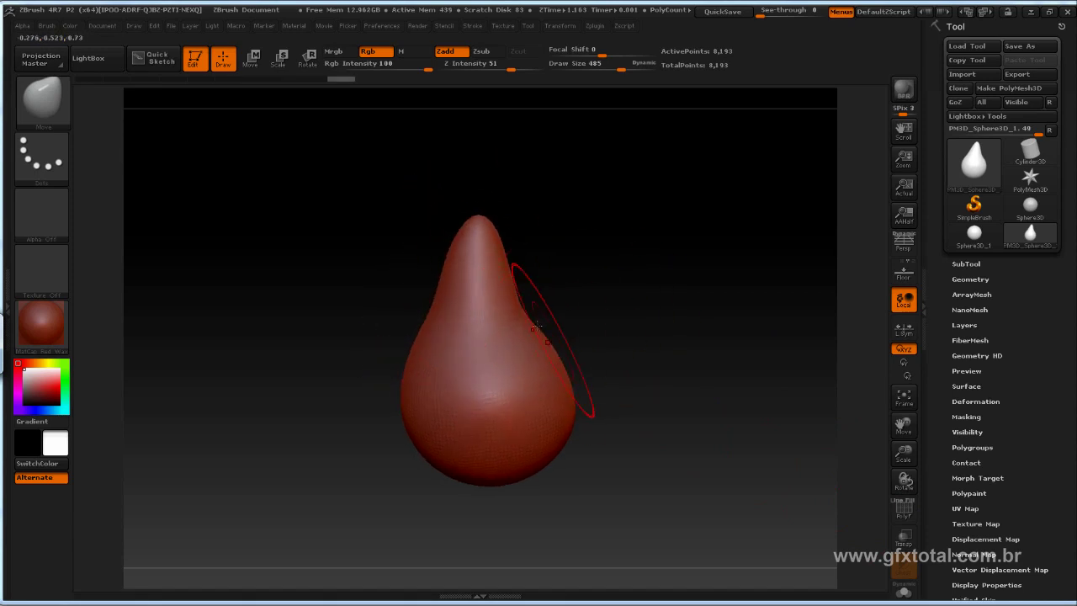
left_click_drag(525, 322, 529, 328)
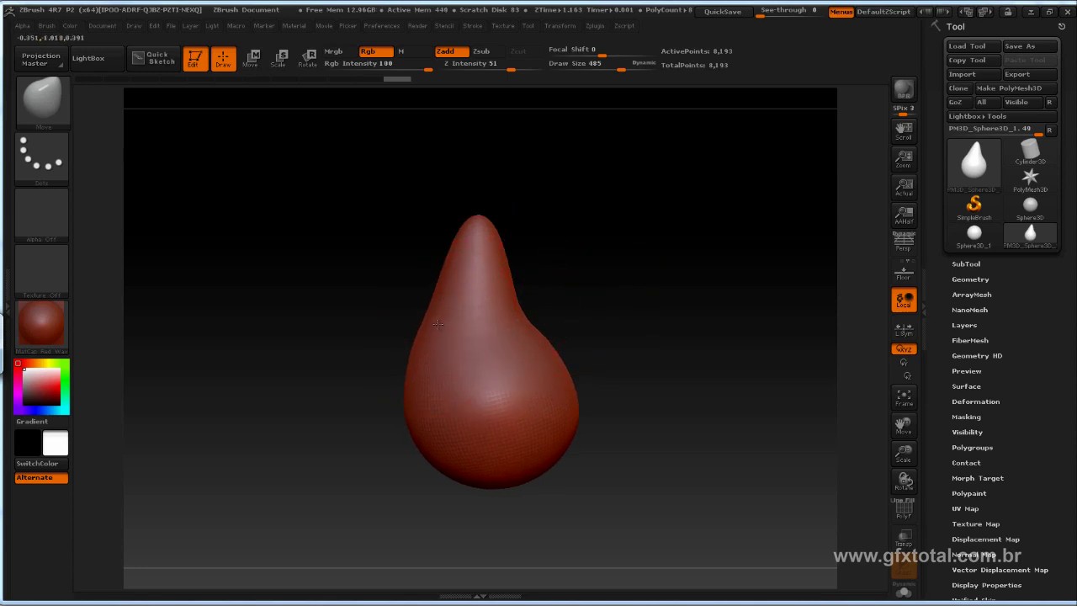
left_click_drag(438, 277, 424, 274)
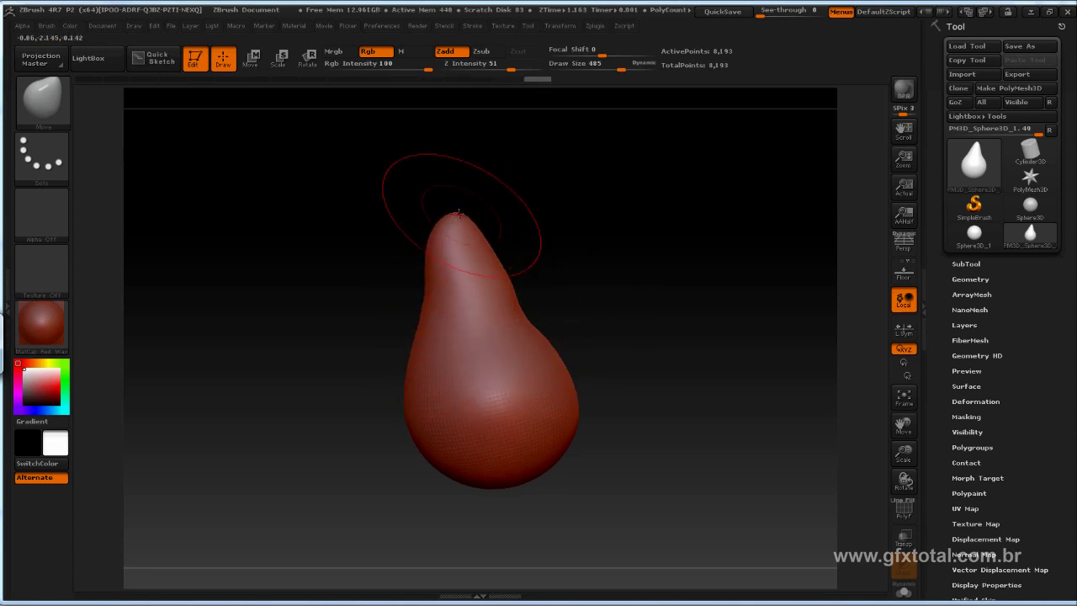
Step: Inspect the tapered tip from several angles, then check the Patrick Star reference
mouse_move(563, 247)
left_mouse_down()
mouse_move(568, 280)
mouse_move(483, 256)
left_mouse_up()
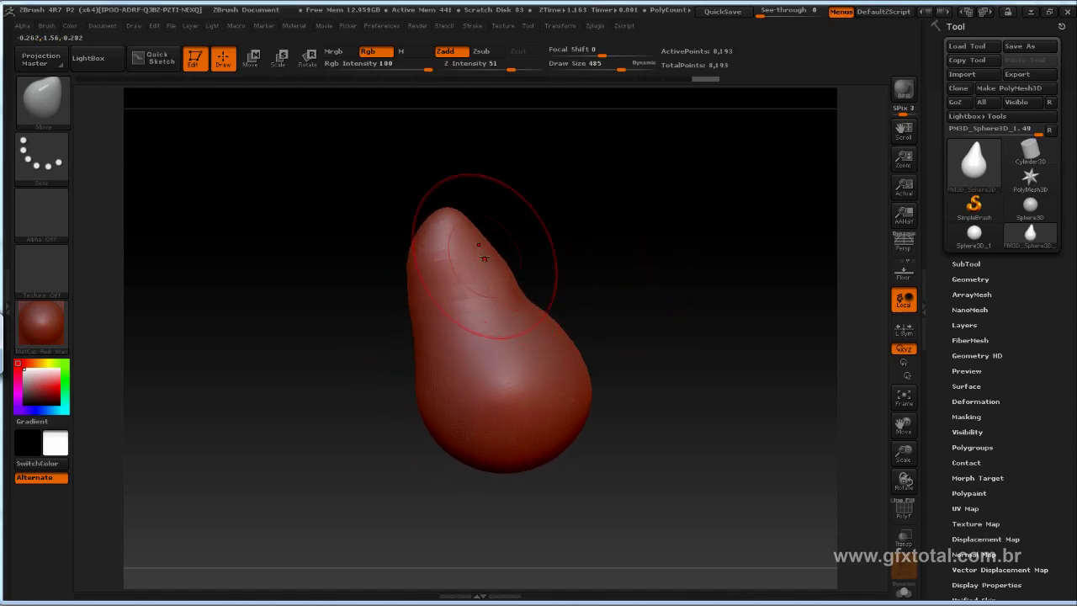
left_click_drag(564, 276, 555, 263)
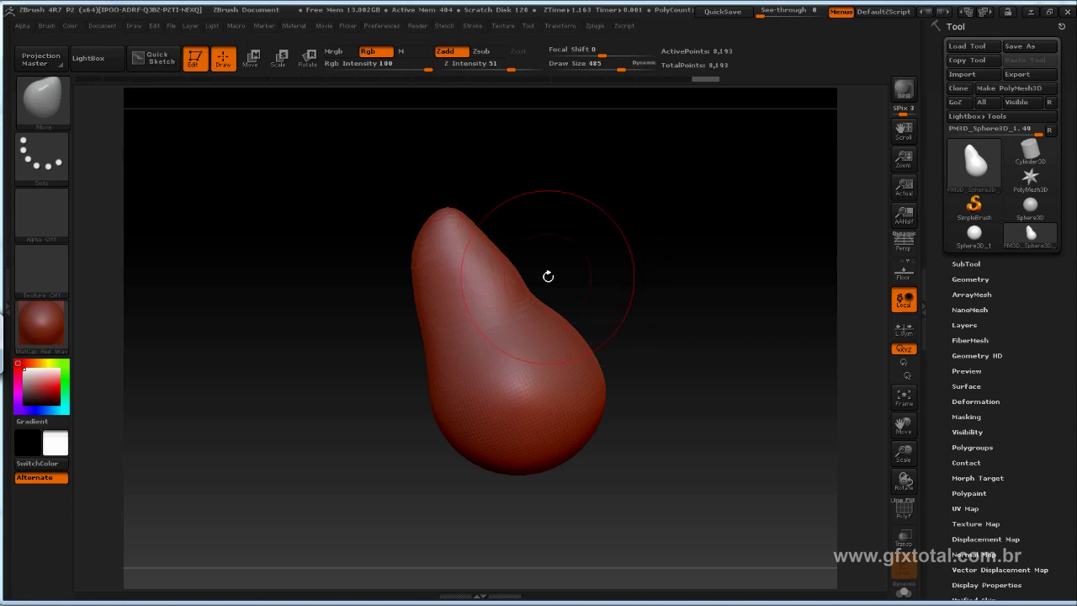
mouse_move(550, 277)
left_mouse_down()
mouse_move(575, 264)
mouse_move(538, 303)
left_mouse_up()
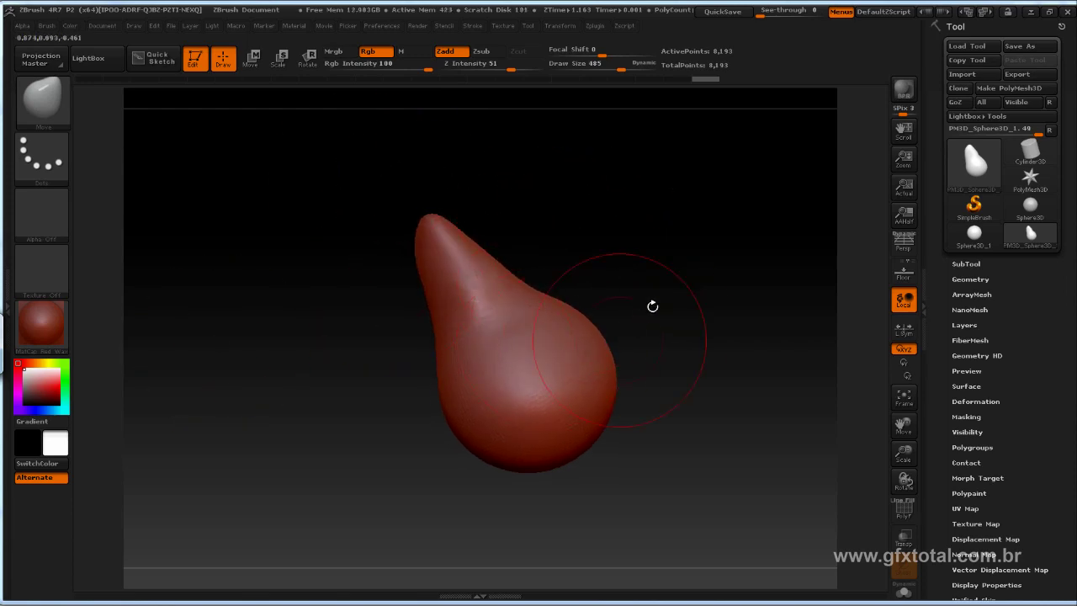
left_click_drag(651, 306, 697, 269)
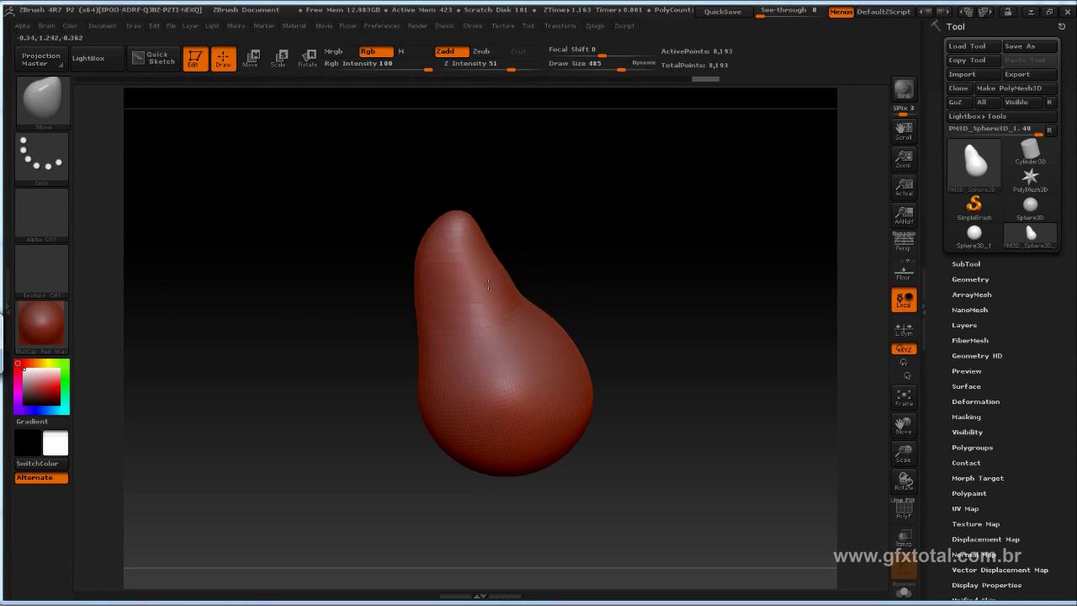
mouse_move(533, 249)
left_mouse_down()
mouse_move(479, 282)
mouse_move(502, 268)
mouse_move(493, 234)
left_mouse_up()
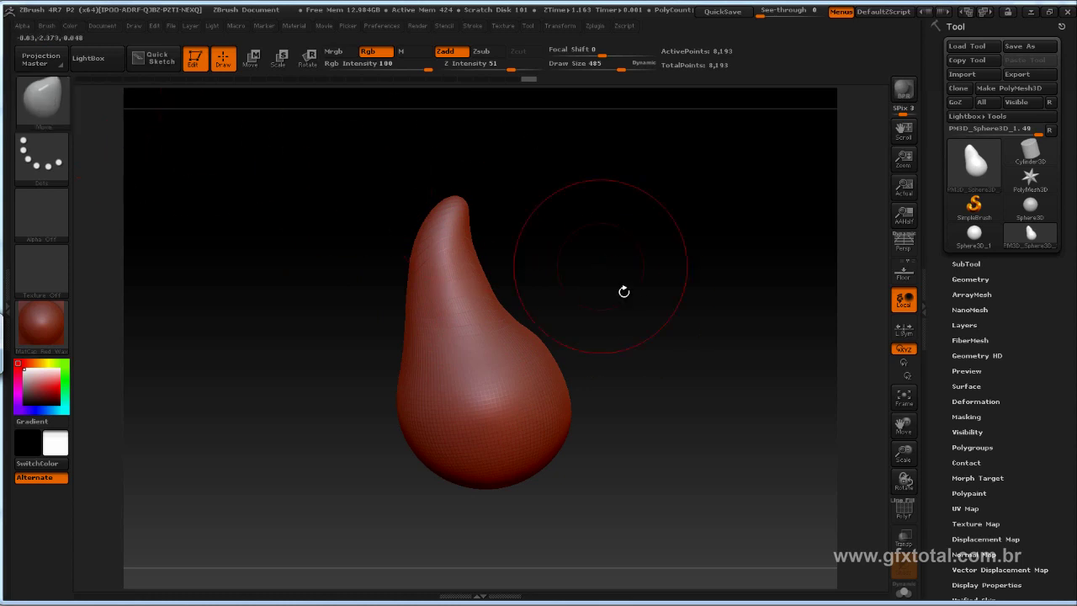
left_click_drag(622, 289, 557, 284)
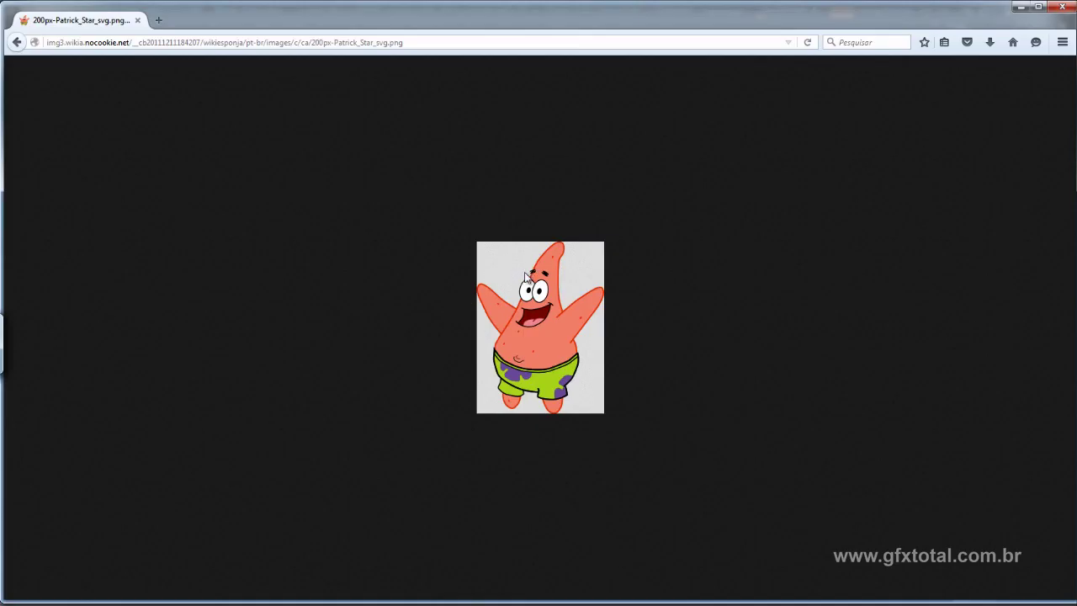
key("alt+Tab")
key("alt+Tab")
key("alt+Tab")
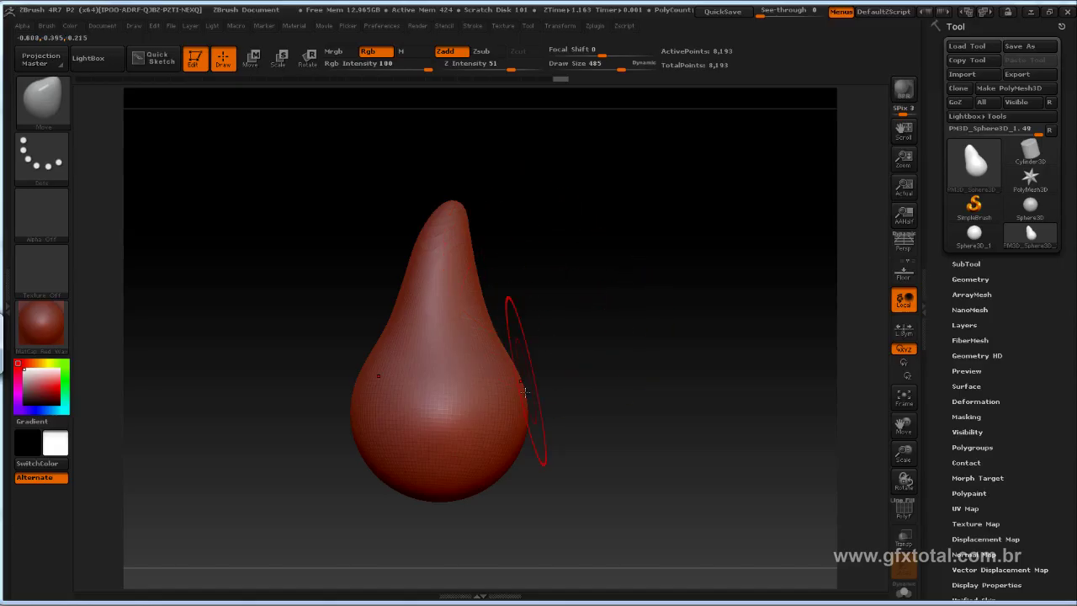
Step: Raise the brush draw size to 587 and bring the body back to a front view
key("space")
left_click_drag(537, 353, 547, 354)
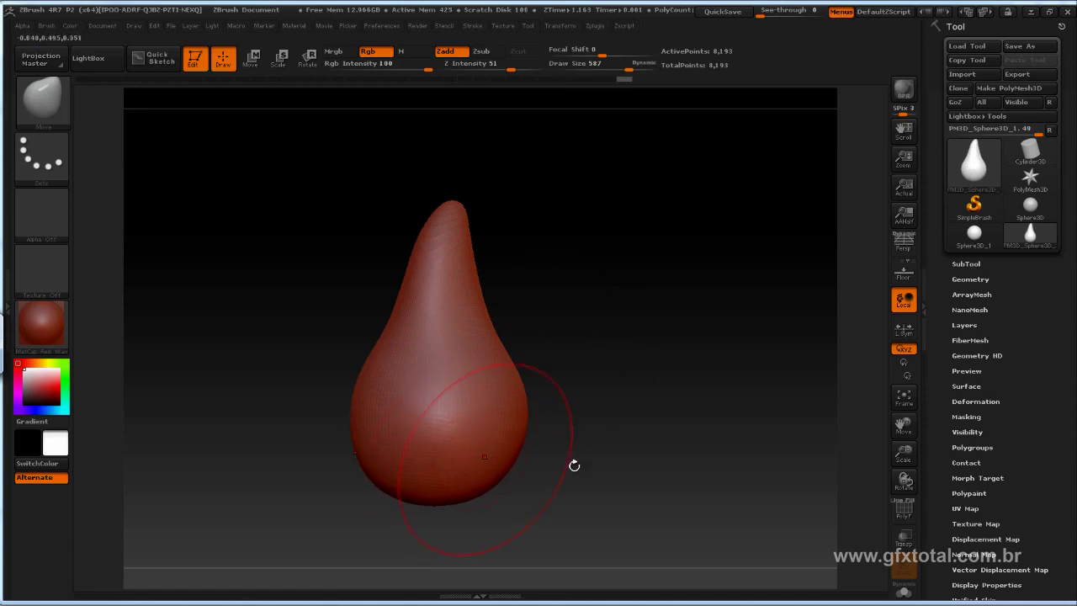
mouse_move(574, 465)
left_mouse_down()
mouse_move(606, 438)
mouse_move(593, 420)
left_mouse_up()
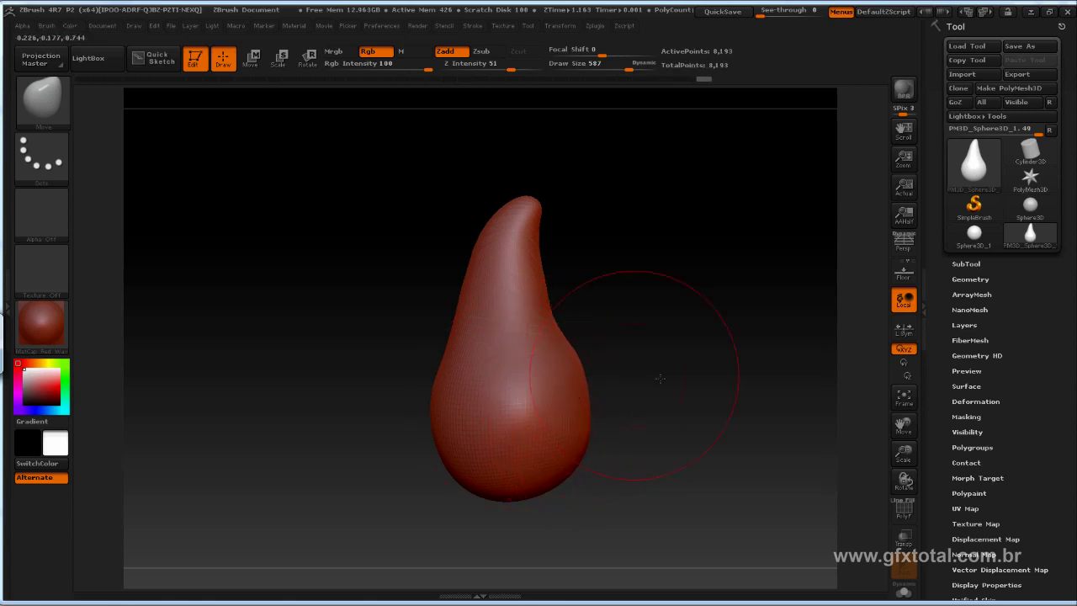
left_click_drag(659, 379, 652, 394)
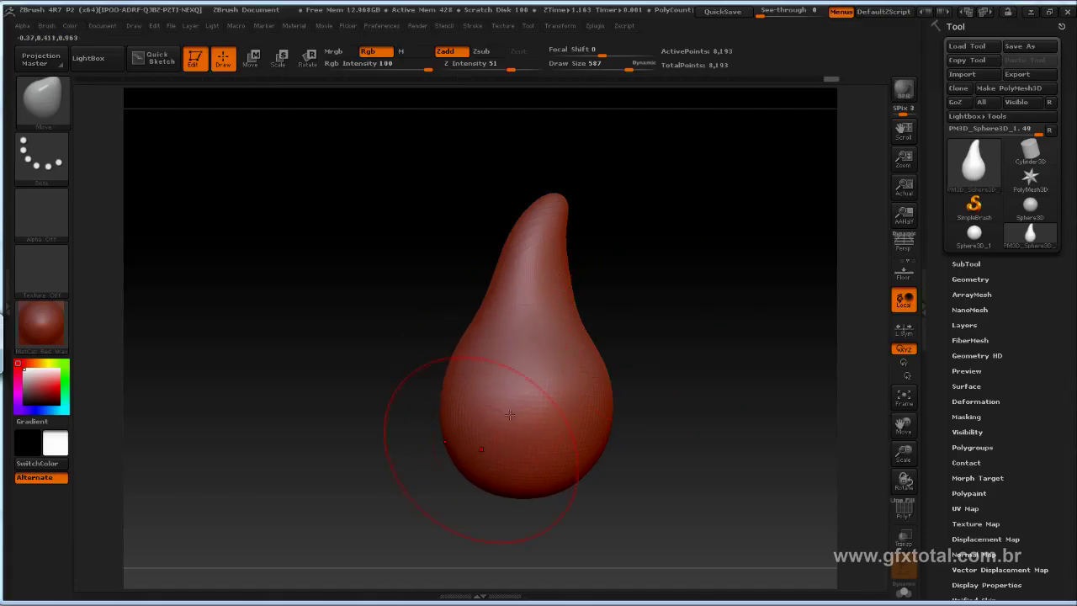
left_click_drag(698, 244, 673, 372)
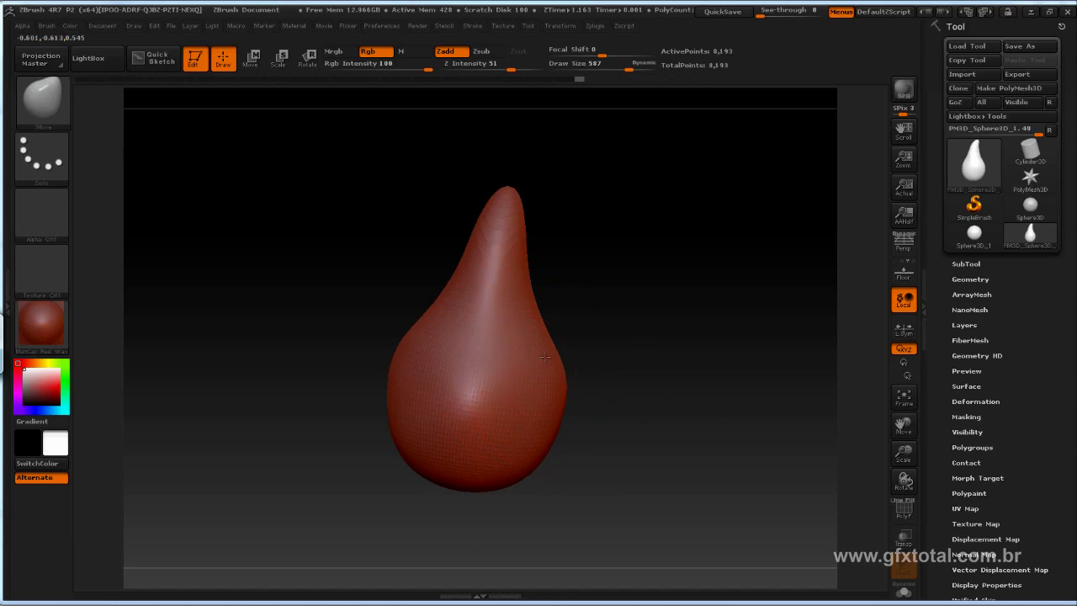
Step: Pull the pear's tip upright, then recheck it against the reference
left_click_drag(539, 278, 515, 195)
mouse_move(600, 176)
left_mouse_down()
mouse_move(659, 347)
mouse_move(644, 317)
left_mouse_up()
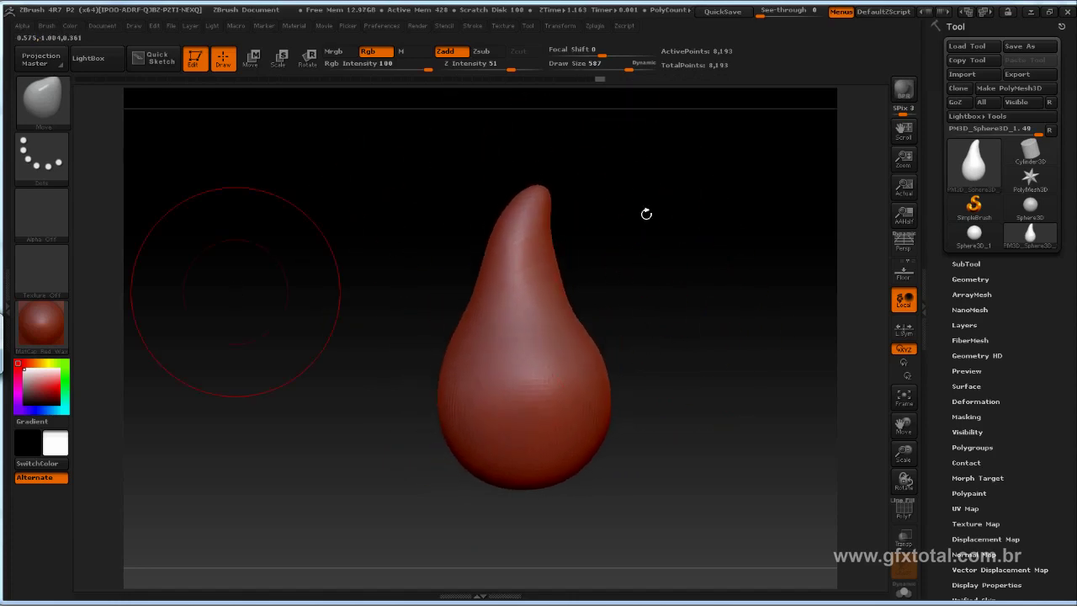
left_click_drag(646, 214, 603, 308)
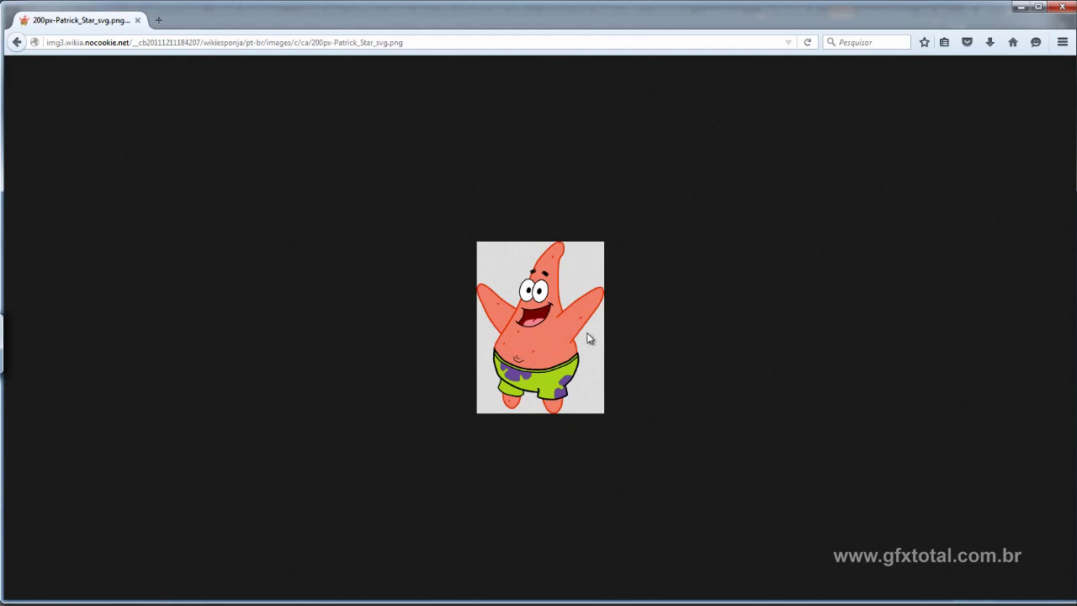
key("alt+Tab")
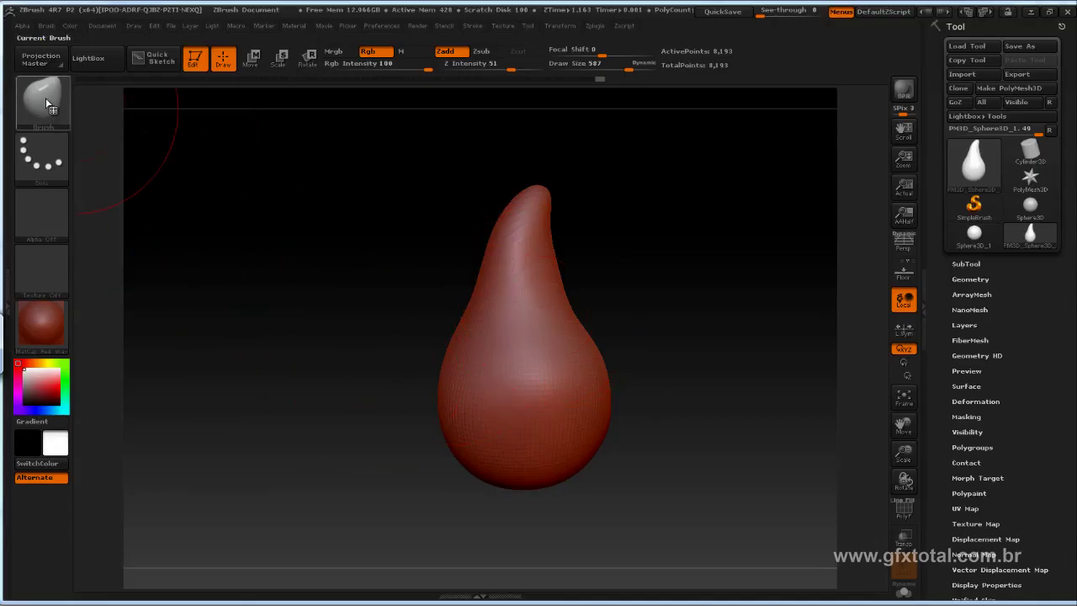
Step: Pick the SnakeHook brush from the brush palette, filtered by the letter S
left_click(45, 99)
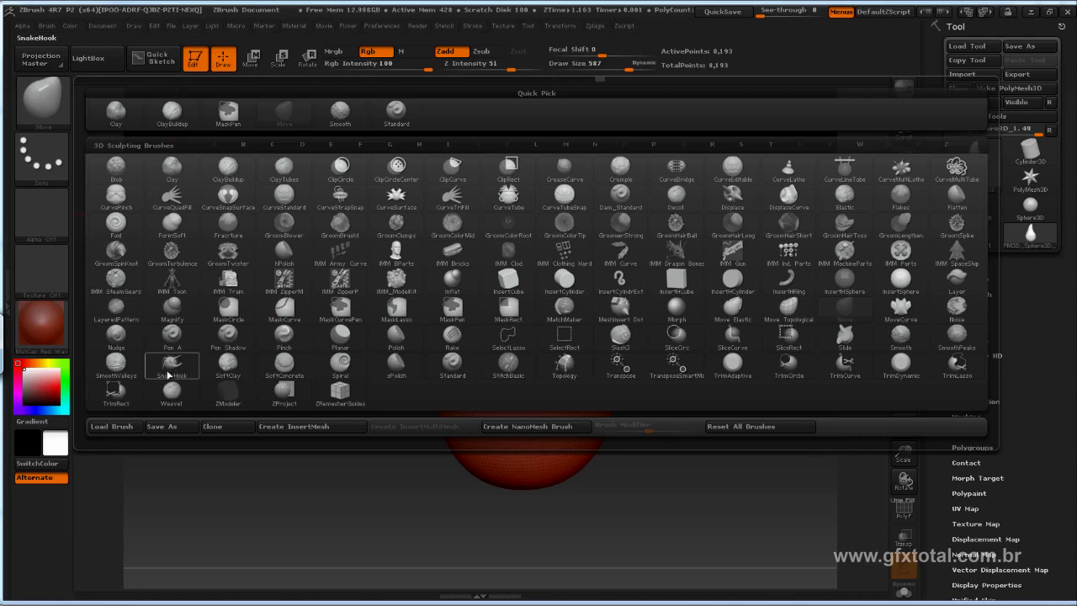
key("s")
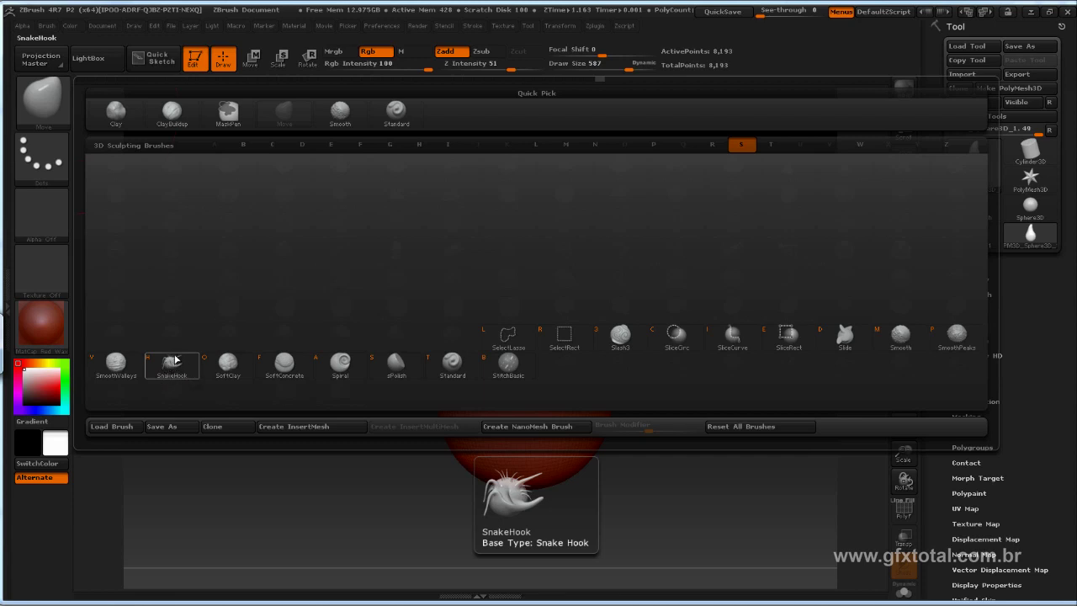
left_click(173, 367)
Step: Try pulling SnakeHook lobes from the side, then undo back to the plain pear
mouse_move(514, 351)
left_mouse_down()
mouse_move(624, 305)
mouse_move(743, 228)
mouse_move(761, 118)
left_mouse_up()
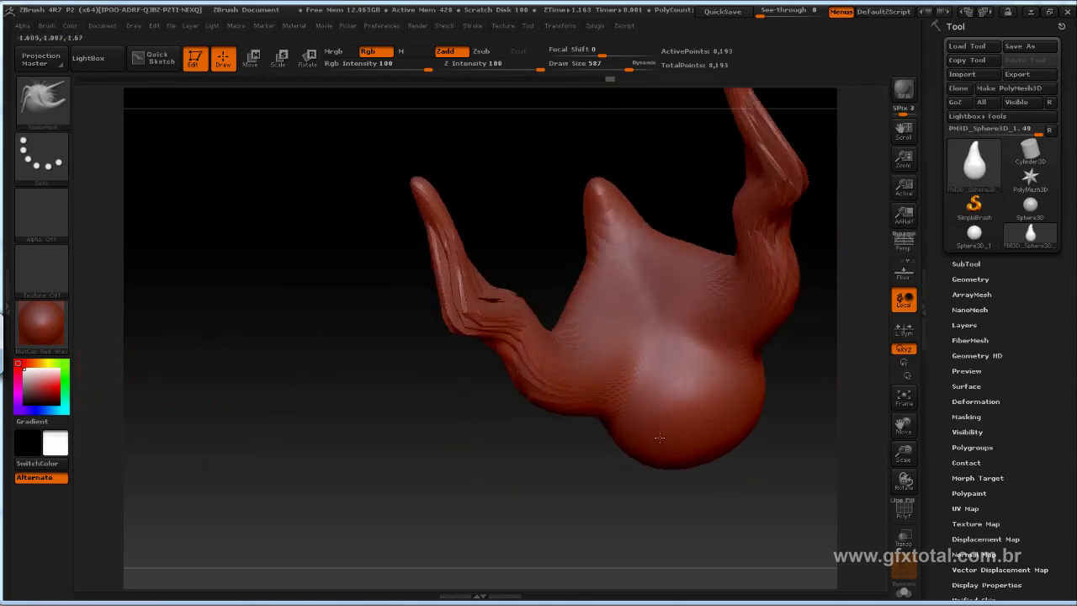
mouse_move(807, 252)
left_mouse_down()
mouse_move(785, 416)
mouse_move(758, 416)
left_mouse_up()
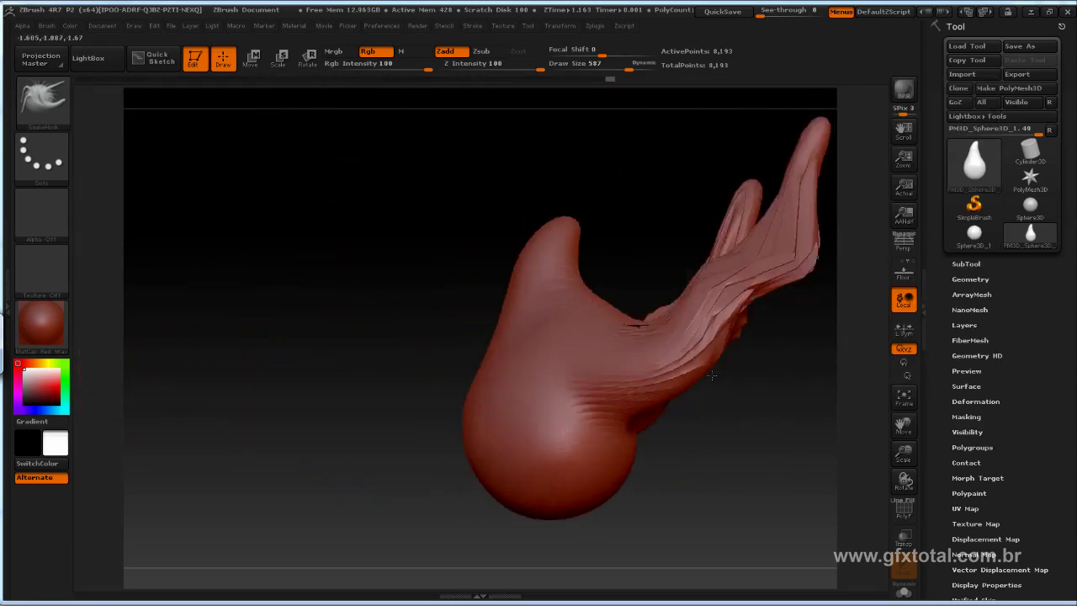
key("ctrl+z")
key("ctrl+z")
key("ctrl+z")
key("ctrl+z")
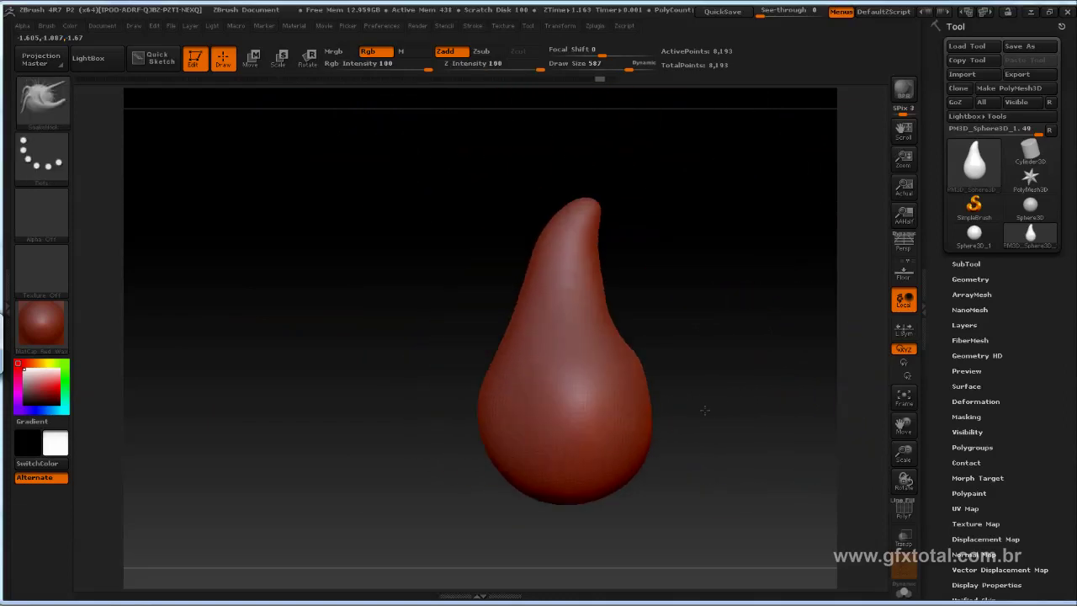
key("ctrl+z")
mouse_move(687, 362)
left_mouse_down()
mouse_move(613, 348)
mouse_move(697, 365)
left_mouse_up()
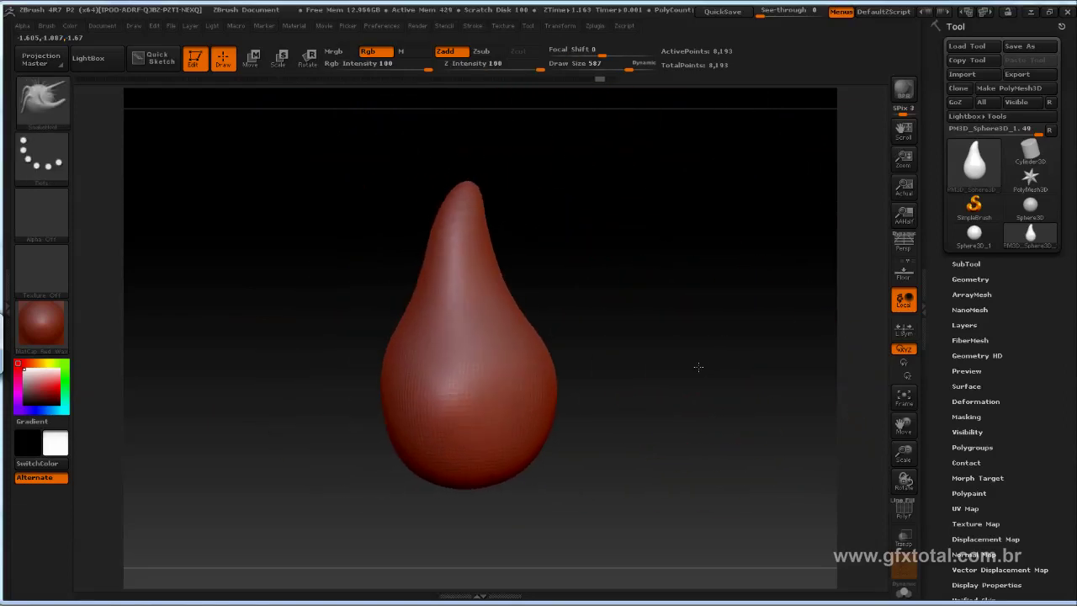
Step: At draw size 332, pull two mirrored arms from the sides and compare with the reference
key("space")
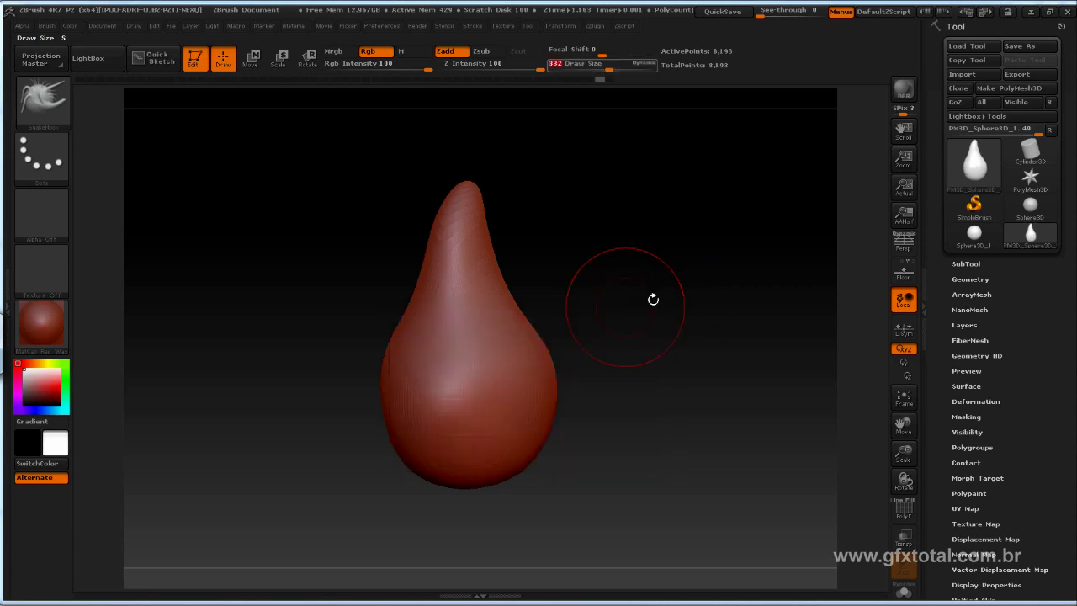
mouse_move(689, 294)
left_mouse_down()
mouse_move(606, 272)
mouse_move(545, 217)
left_mouse_up()
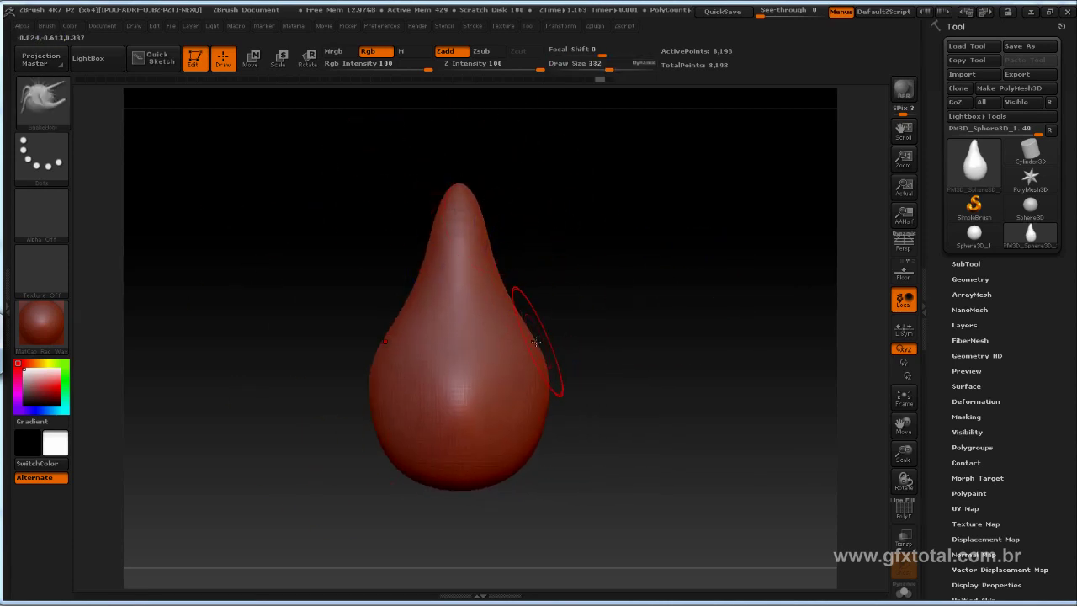
left_click_drag(543, 345, 618, 269)
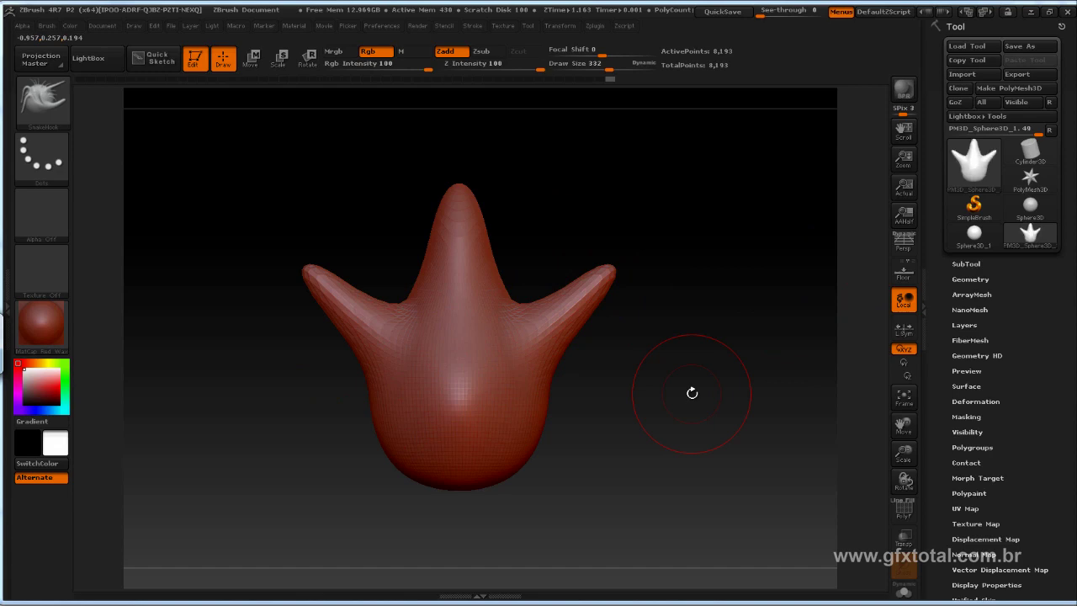
key("alt+Tab")
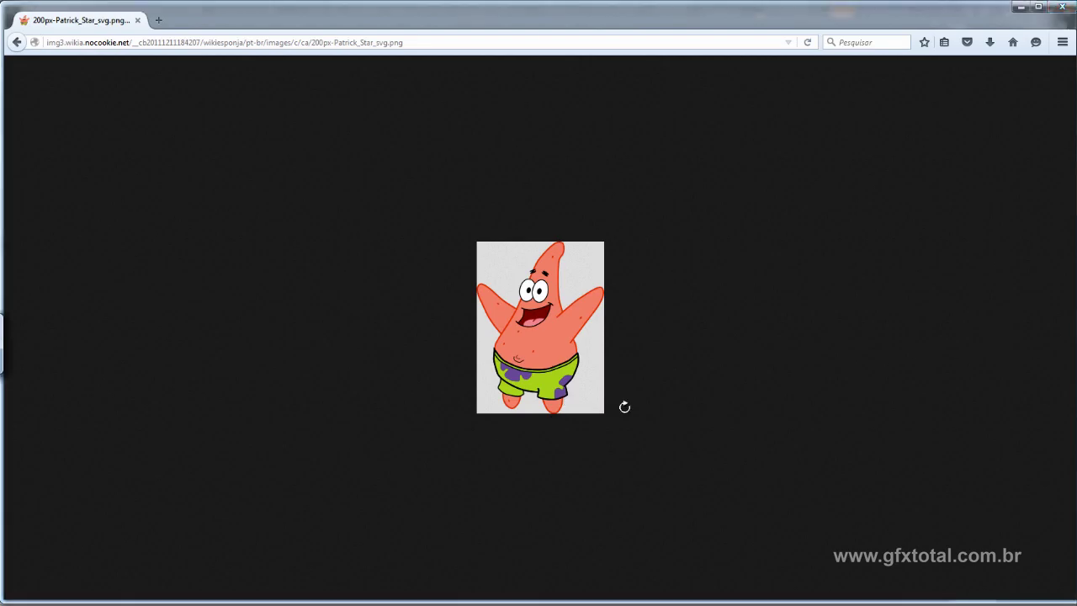
key("alt+Tab")
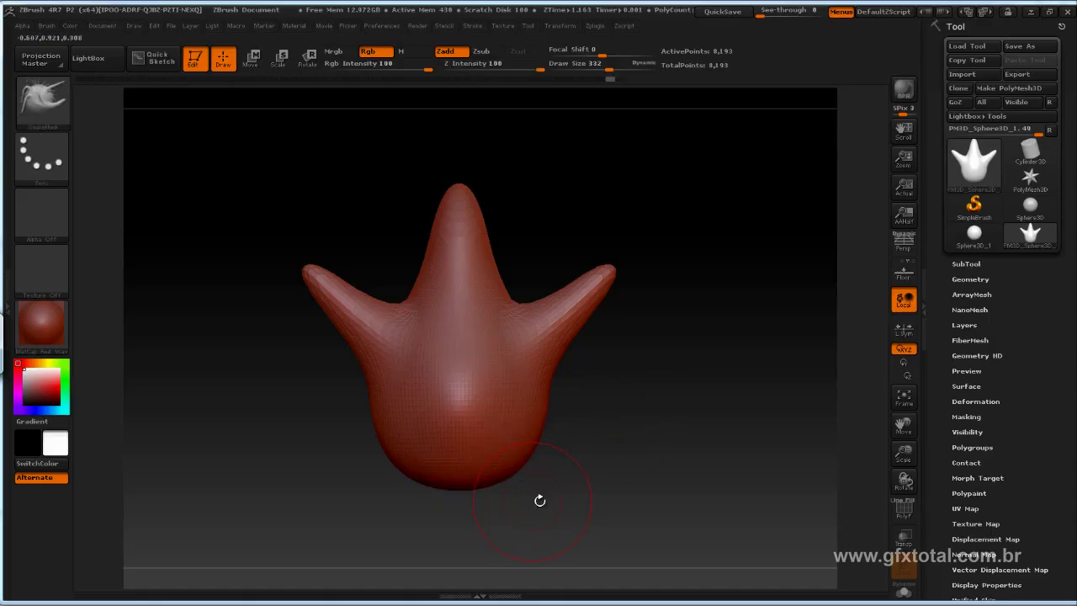
Step: Drag two mirrored legs down from the body's base and frame the model with F
mouse_move(539, 501)
left_mouse_down("alt")
mouse_move(529, 385)
mouse_move(539, 454)
left_mouse_up("alt")
key("space")
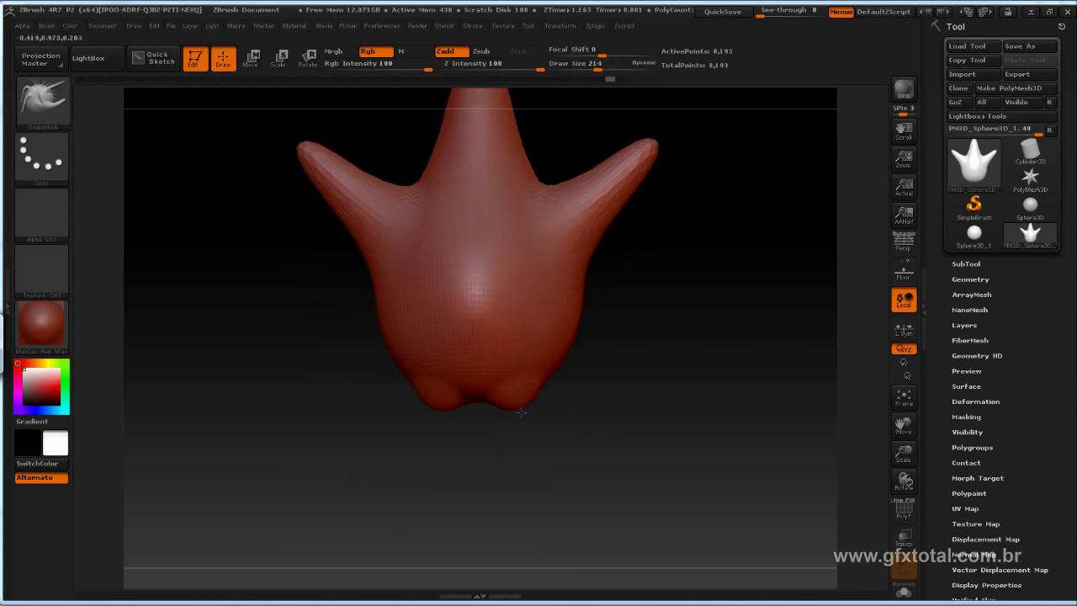
key("ctrl+z")
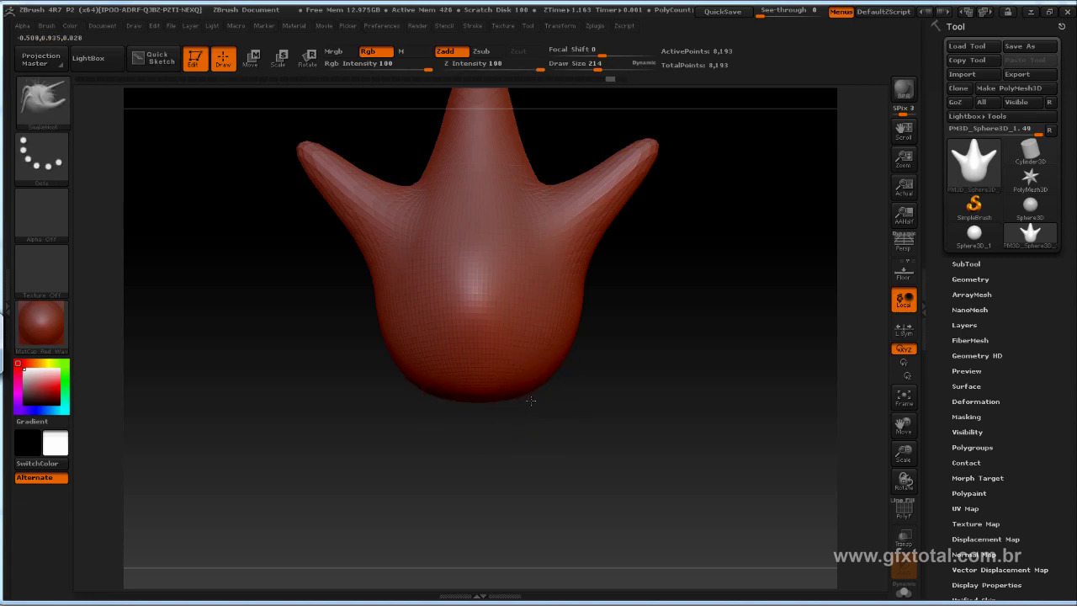
left_click_drag(530, 400, 530, 469)
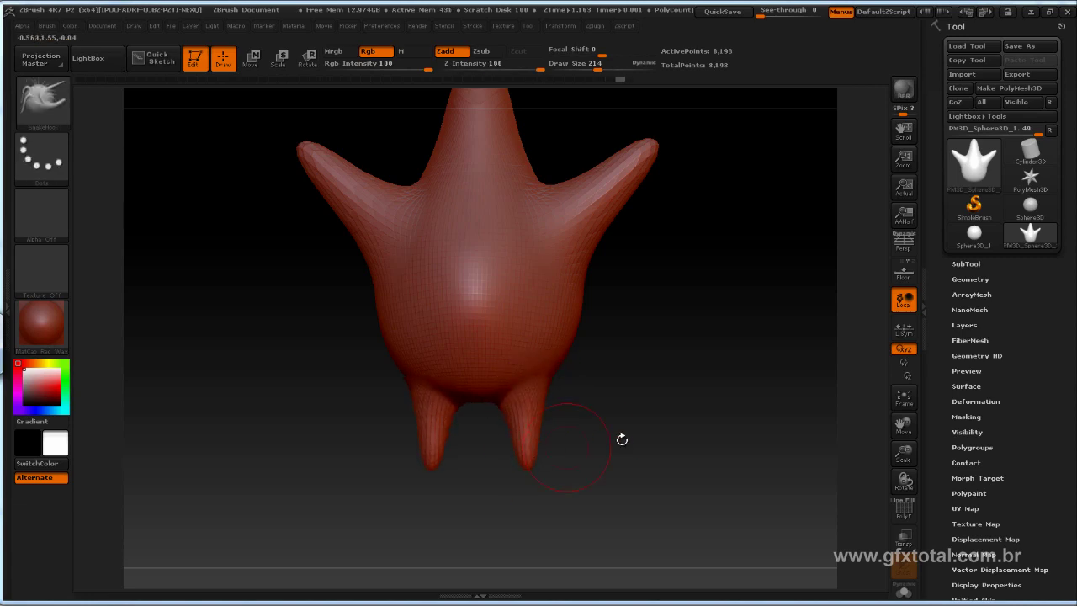
left_click_drag(622, 439, 500, 438)
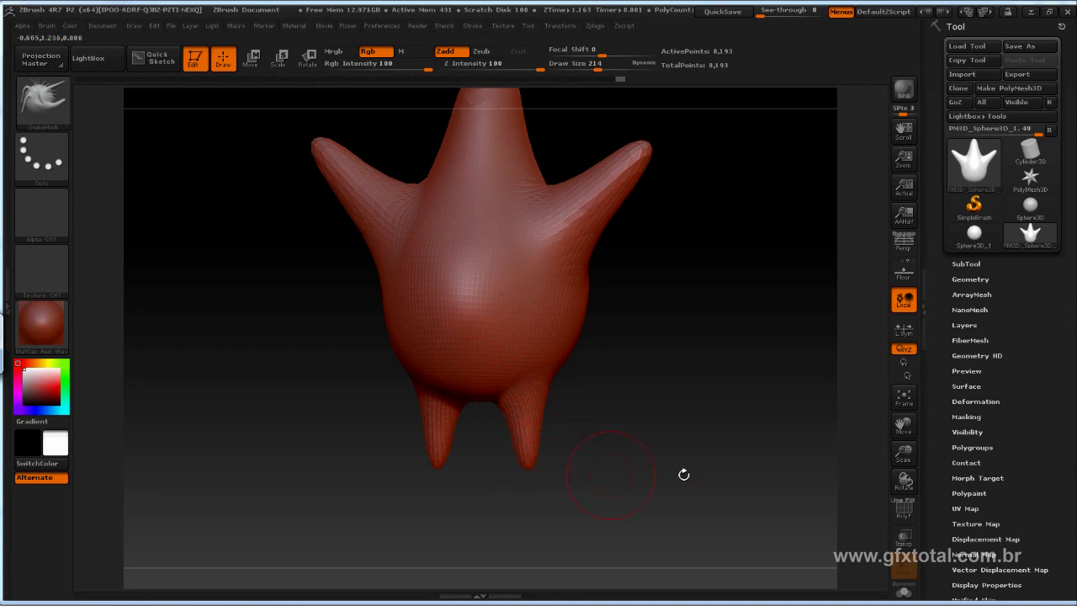
key("f")
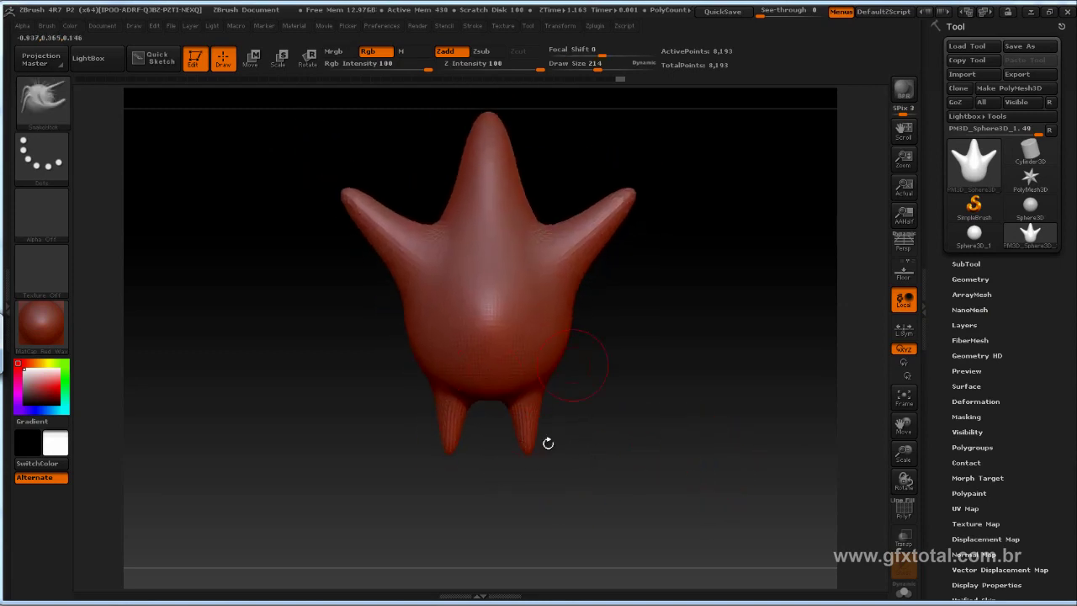
left_click_drag(659, 432, 670, 421)
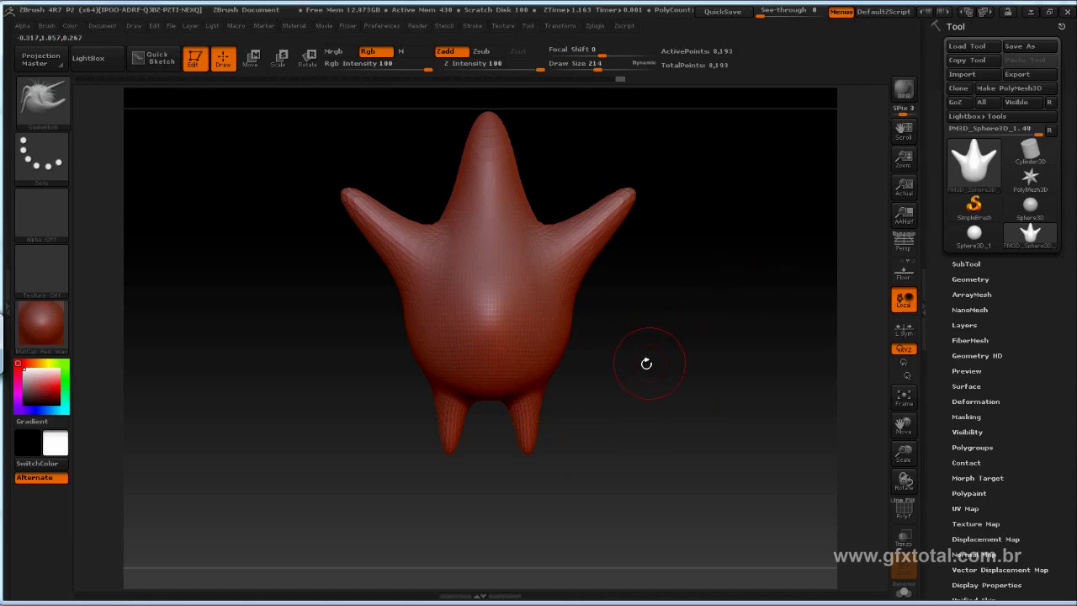
Step: Select the Move brush at a larger draw size and orbit around the star body
left_click(63, 101)
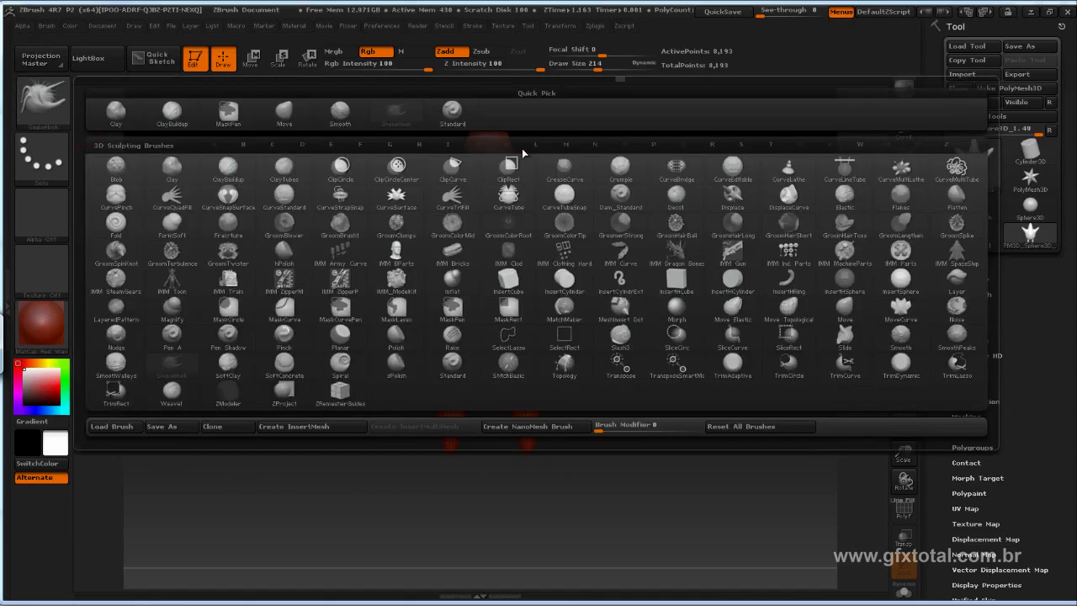
left_click(286, 117)
key("space")
left_click_drag(463, 227, 471, 228)
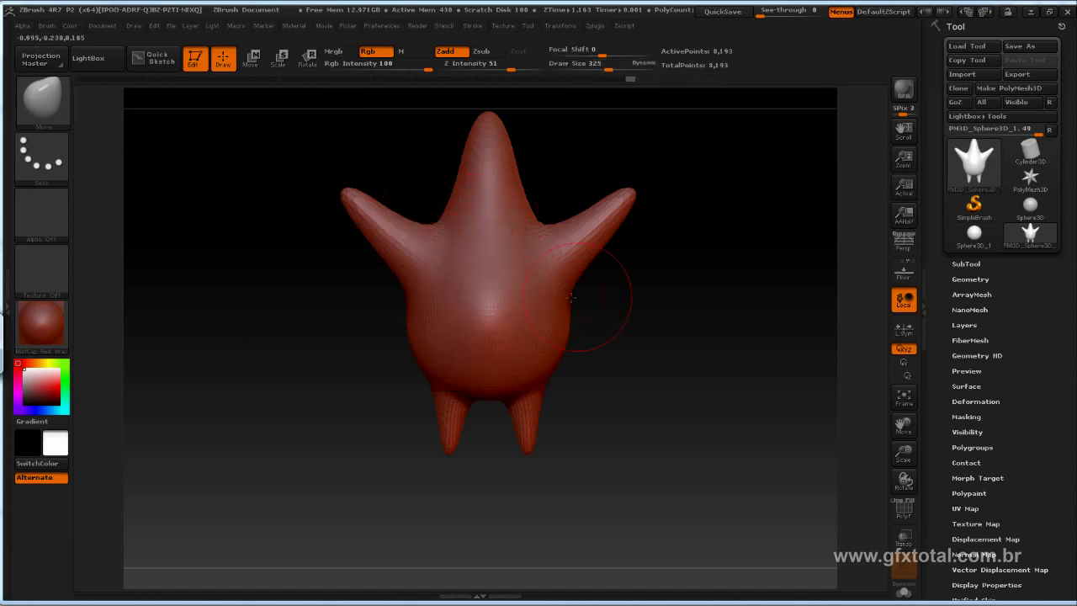
left_click_drag(588, 284, 575, 318)
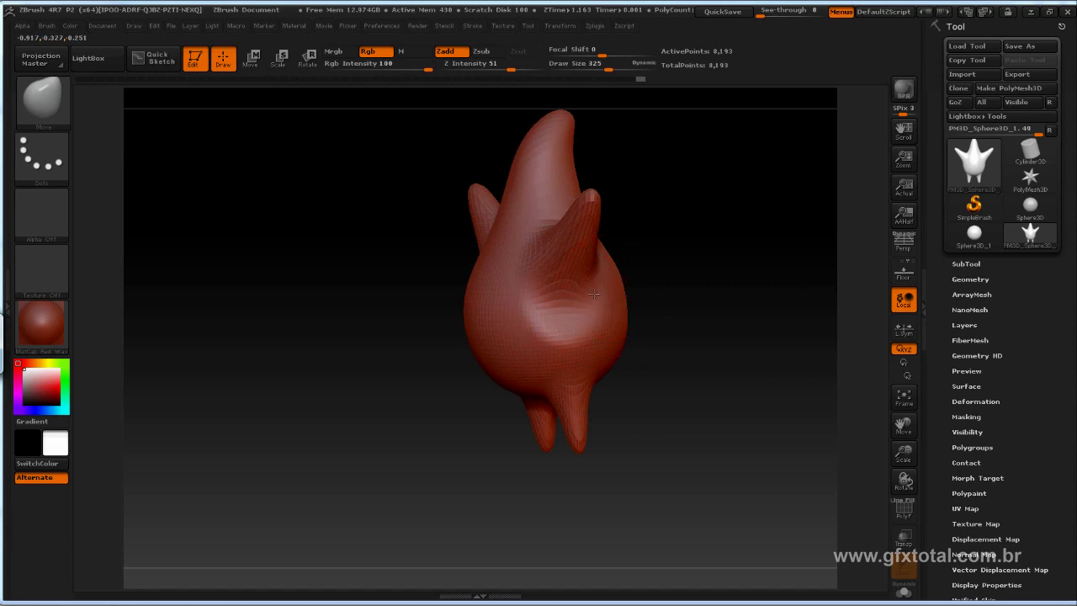
mouse_move(662, 320)
left_mouse_down()
mouse_move(631, 280)
mouse_move(715, 355)
left_mouse_up()
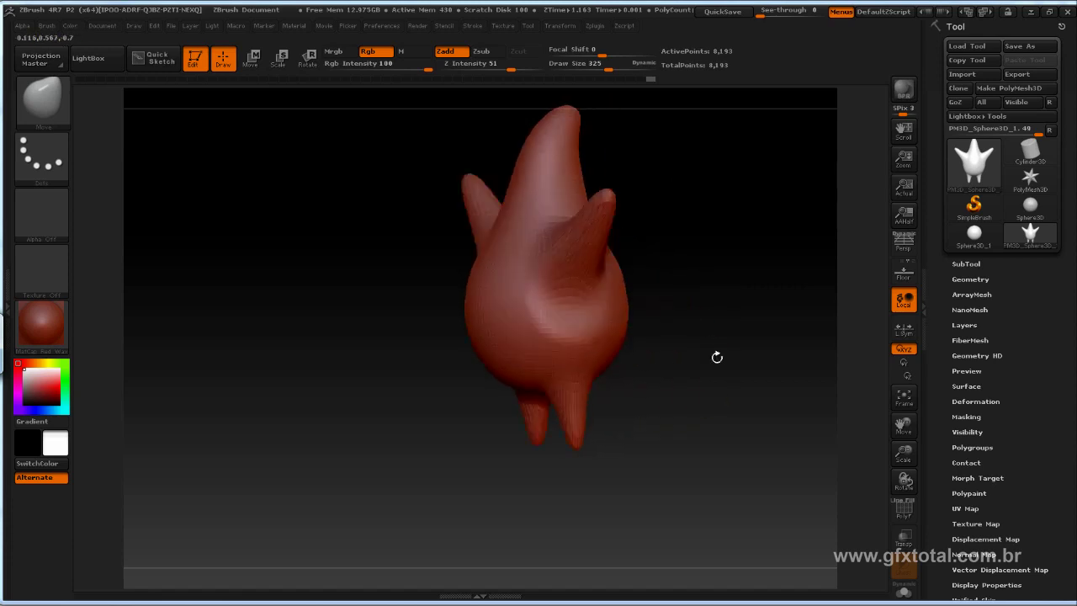
mouse_move(644, 312)
left_mouse_down()
mouse_move(606, 304)
mouse_move(643, 338)
left_mouse_up()
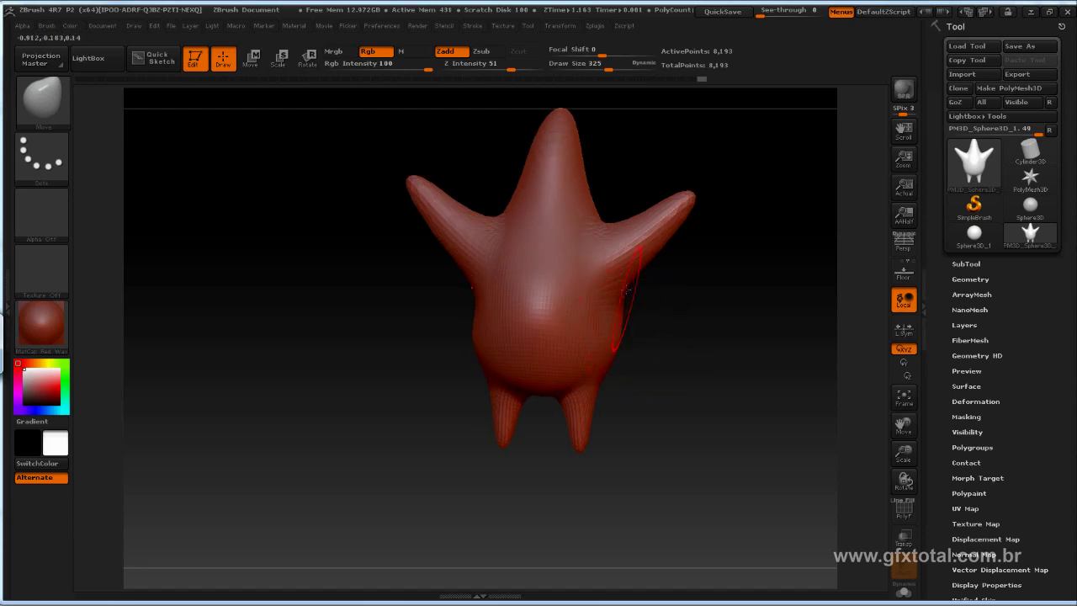
mouse_move(613, 211)
left_mouse_down()
mouse_move(623, 238)
mouse_move(706, 240)
mouse_move(645, 254)
mouse_move(752, 307)
left_mouse_up()
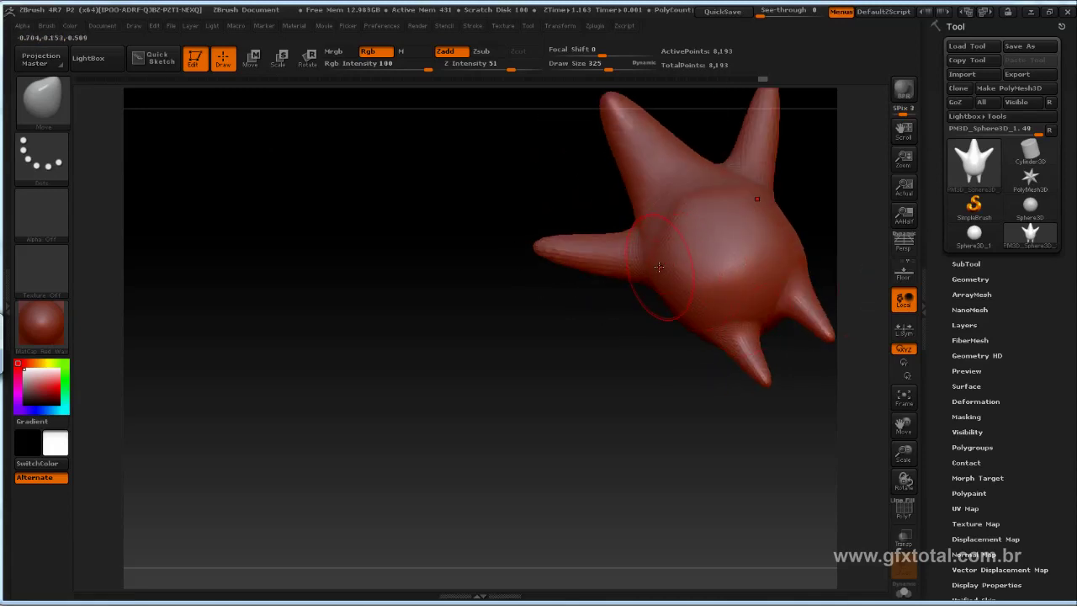
Step: Smooth and reshape the arms and body symmetrically into slimmer, tapered points
key("shift")
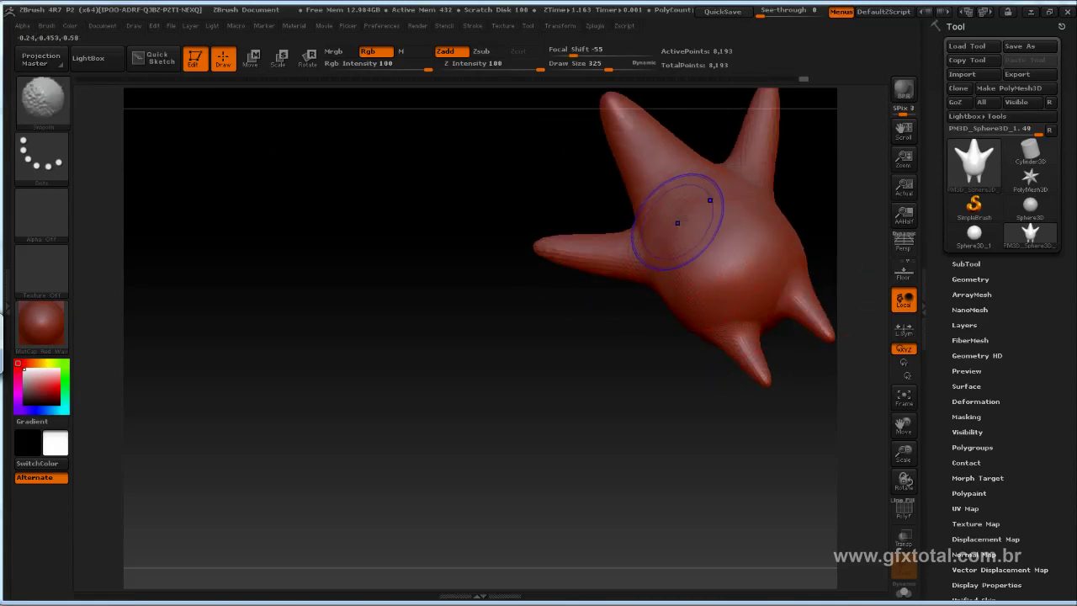
key("shift")
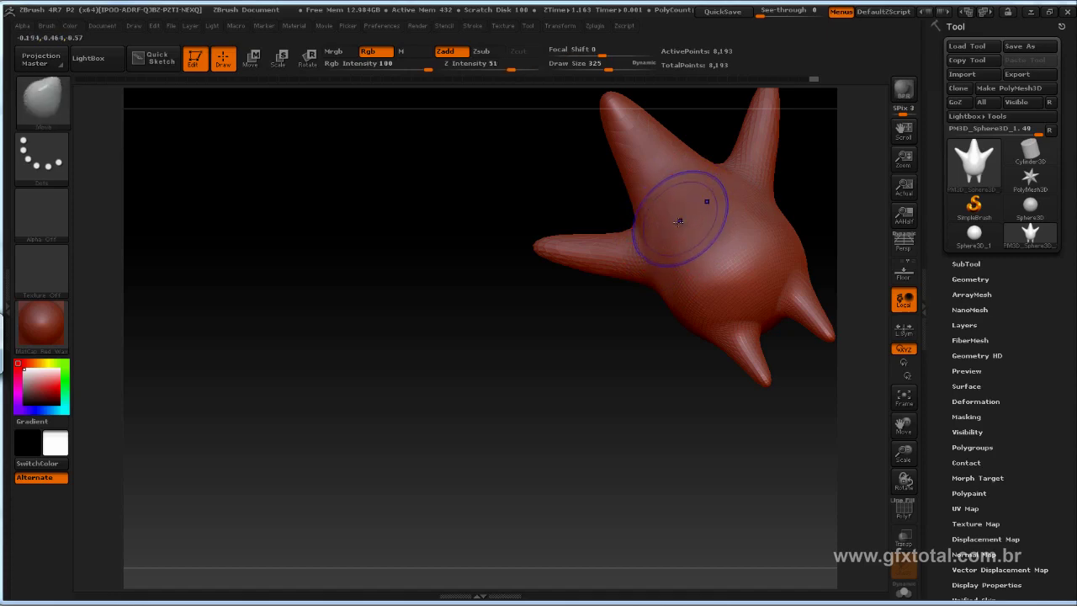
mouse_move(799, 202)
left_mouse_down()
mouse_move(780, 180)
mouse_move(776, 233)
mouse_move(749, 286)
mouse_move(682, 251)
mouse_move(779, 175)
mouse_move(810, 211)
left_mouse_up()
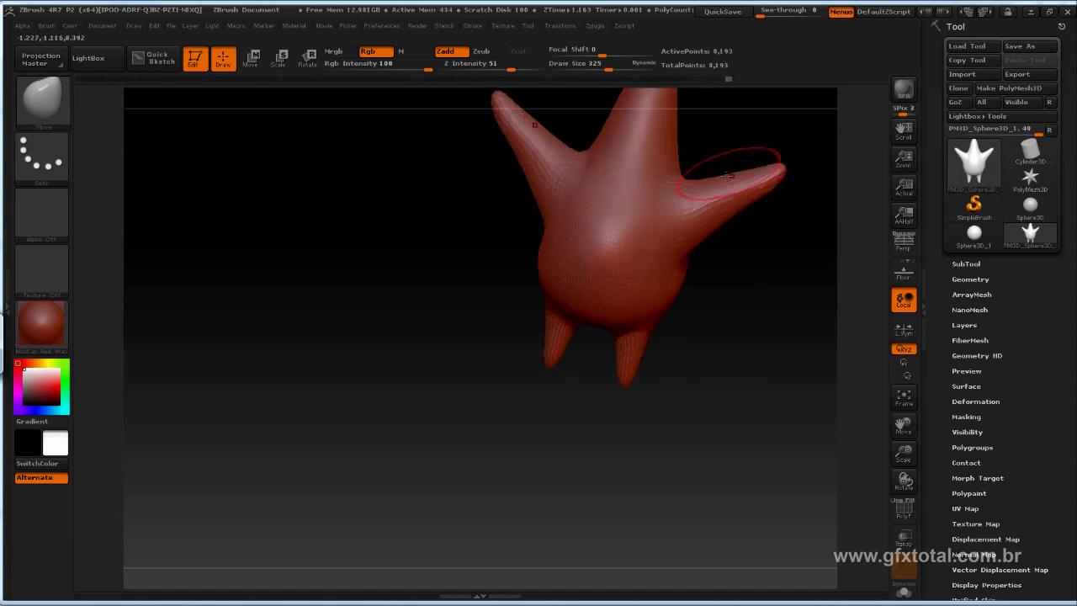
left_click_drag(793, 174, 737, 186)
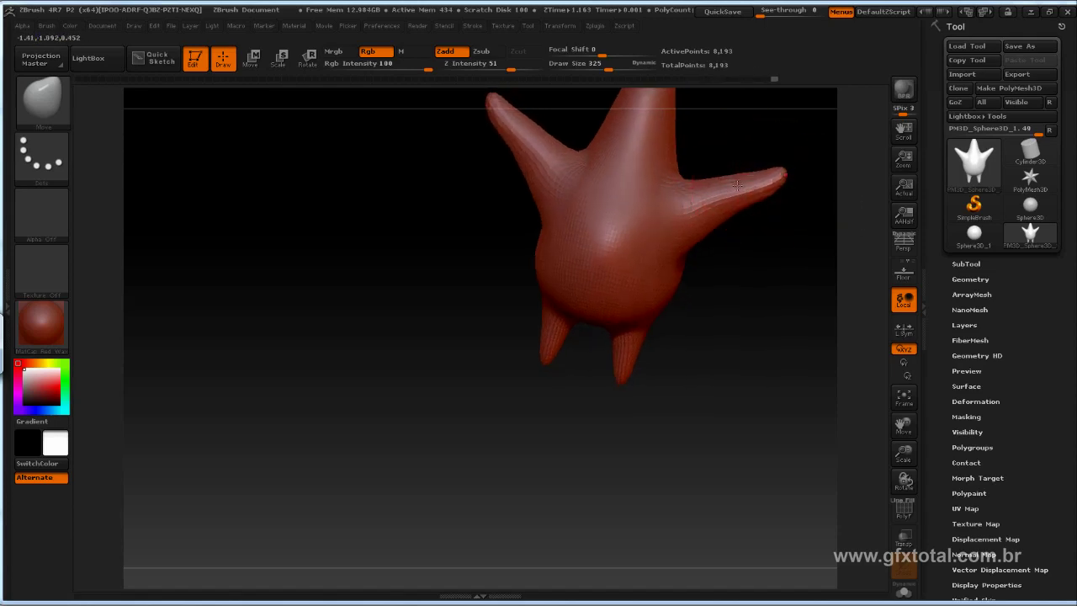
mouse_move(752, 243)
left_mouse_down()
mouse_move(730, 214)
mouse_move(757, 288)
left_mouse_up()
mouse_move(728, 332)
left_mouse_down()
mouse_move(709, 332)
mouse_move(673, 365)
mouse_move(644, 356)
left_mouse_up()
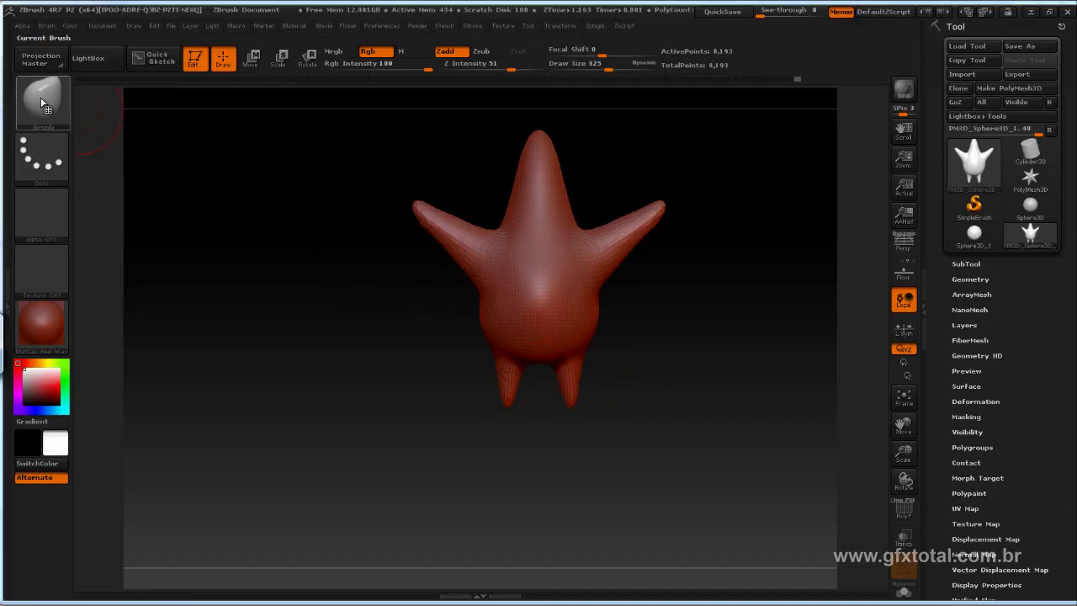
Step: Use the Inflat brush on both legs, including their inner surfaces, to make stubby feet
left_click(85, 115)
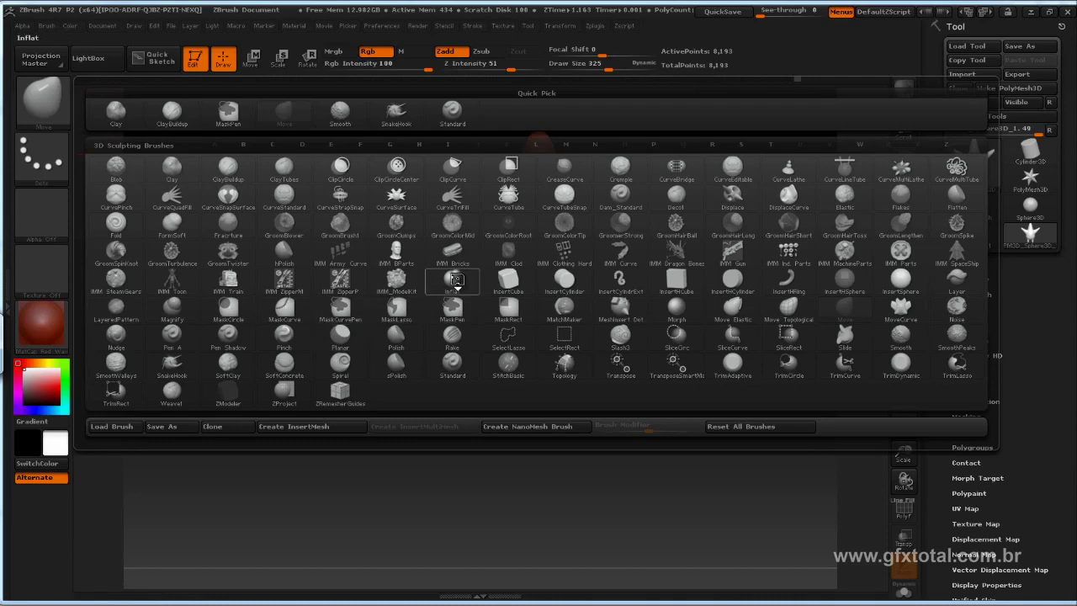
mouse_move(451, 282)
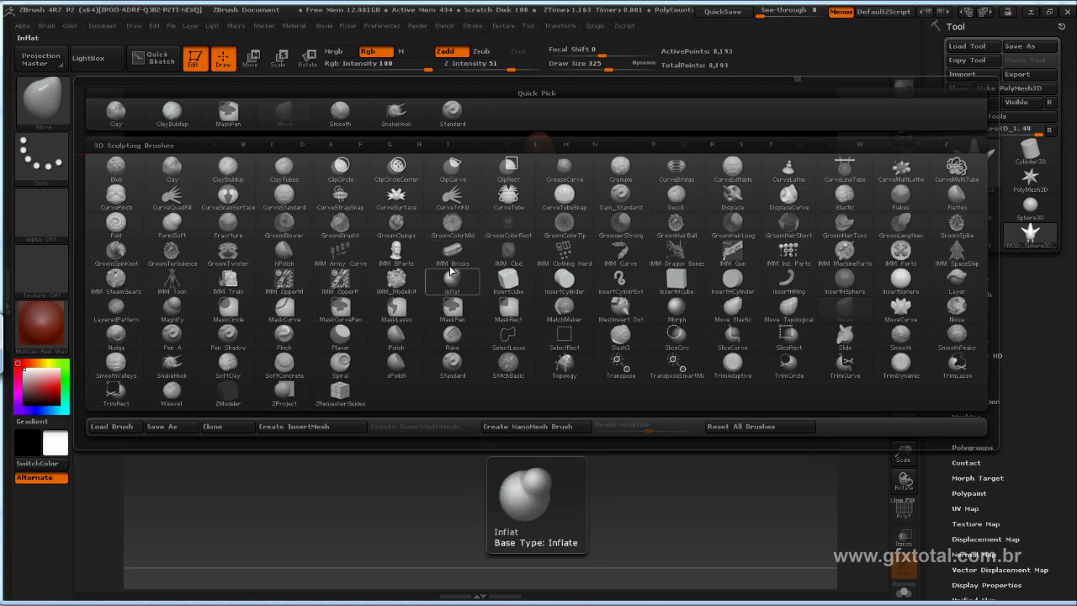
left_click(454, 280)
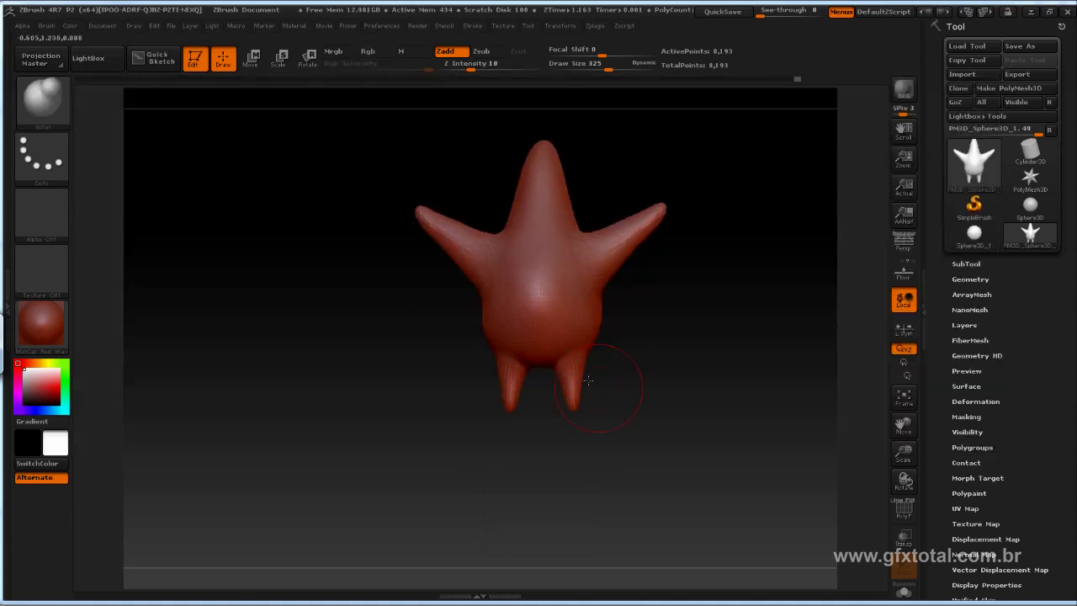
left_click_drag(572, 375, 596, 378)
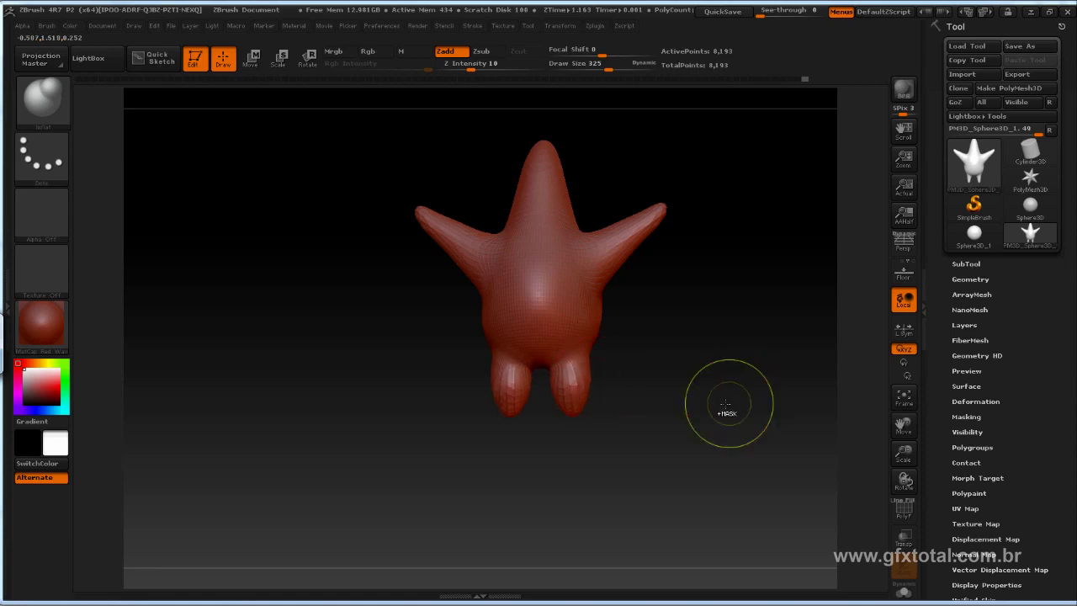
left_click_drag(685, 412, 619, 439, "alt")
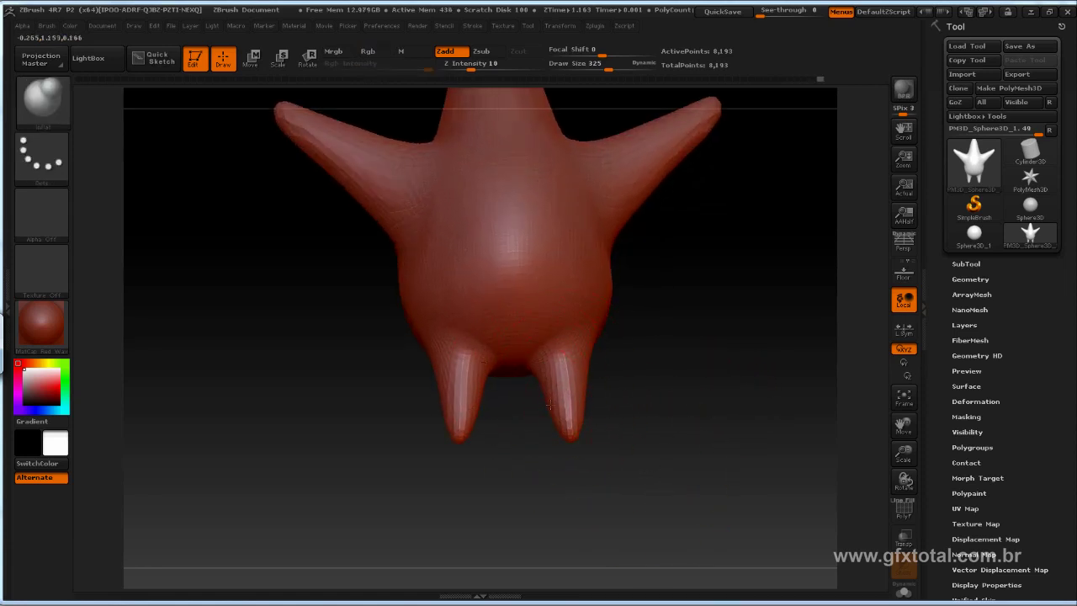
mouse_move(548, 406)
left_mouse_down()
mouse_move(550, 434)
mouse_move(625, 396)
mouse_move(613, 435)
mouse_move(599, 427)
left_mouse_up()
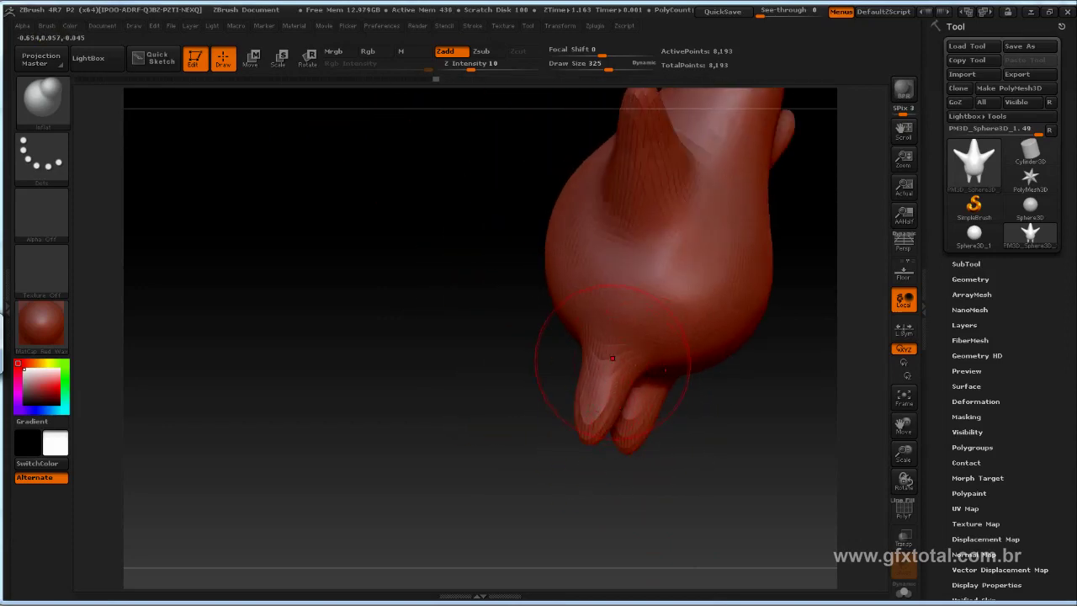
left_click_drag(563, 388, 604, 366)
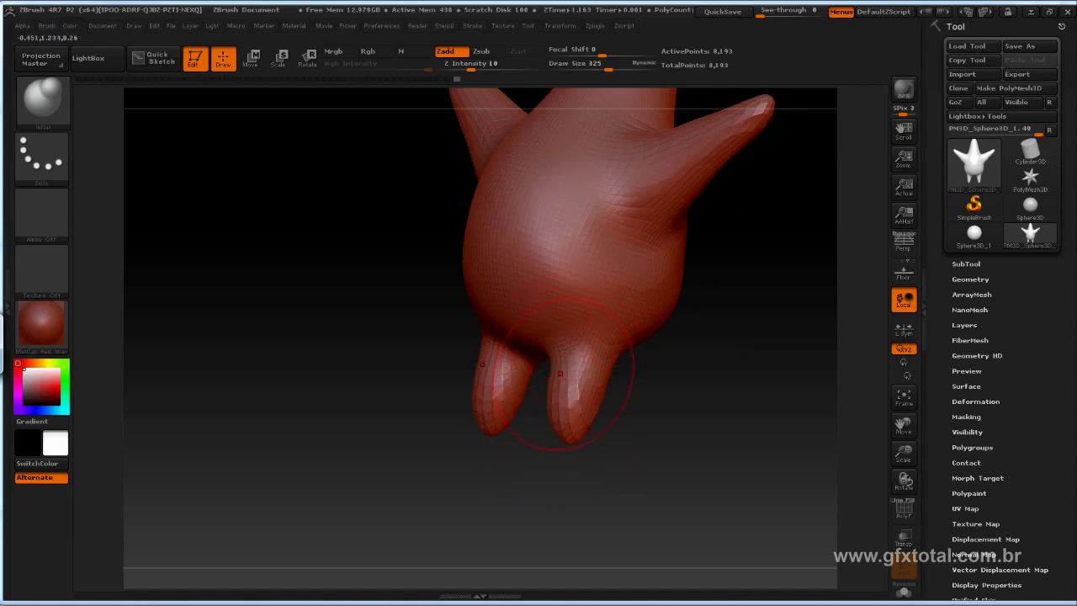
mouse_move(596, 389)
left_mouse_down()
mouse_move(648, 384)
mouse_move(614, 352)
left_mouse_up()
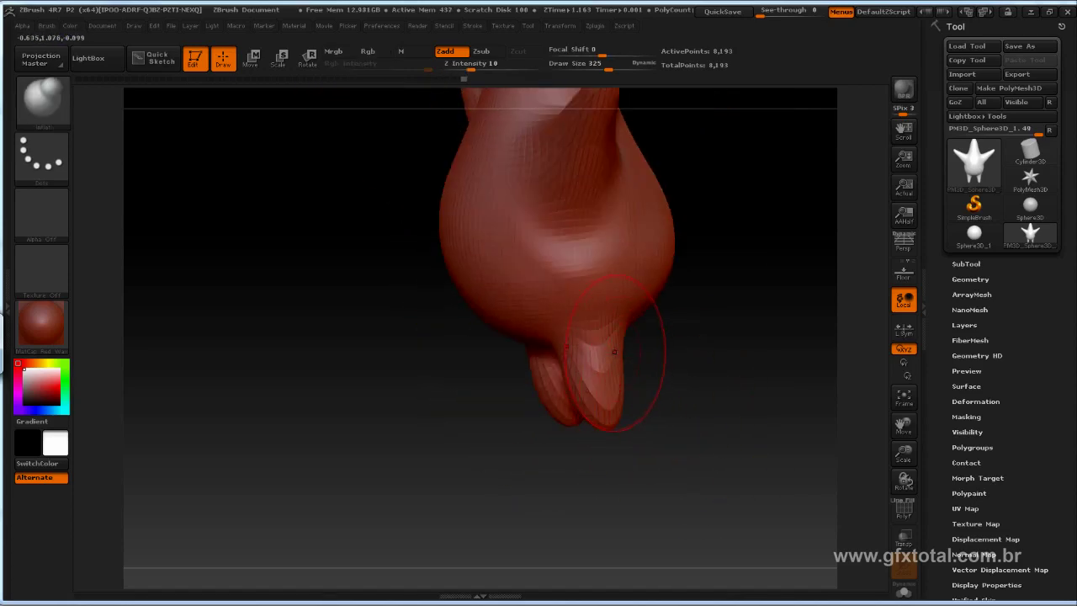
mouse_move(635, 405)
left_mouse_down()
mouse_move(745, 401)
mouse_move(695, 451)
mouse_move(535, 522)
left_mouse_up()
left_click_drag(617, 512, 865, 428)
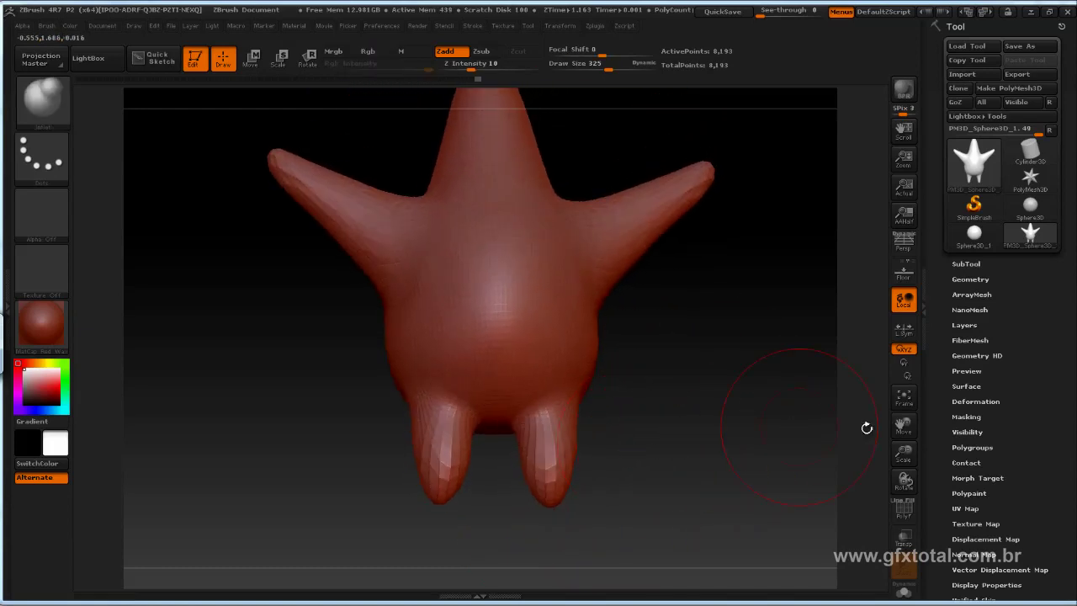
left_click(905, 512)
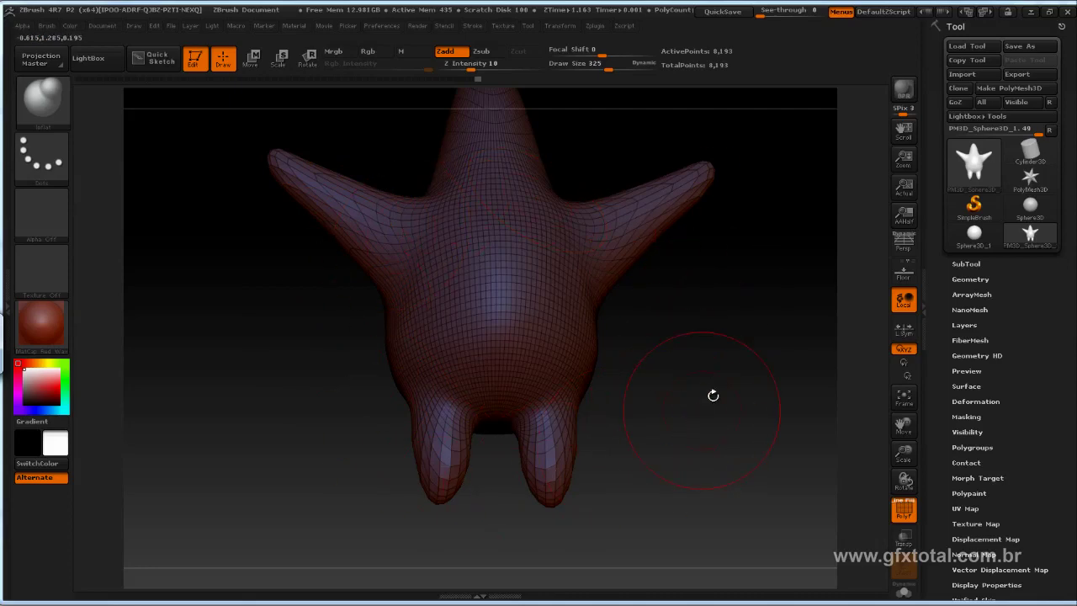
mouse_move(763, 363)
left_mouse_down()
mouse_move(741, 410)
mouse_move(648, 396)
left_mouse_up()
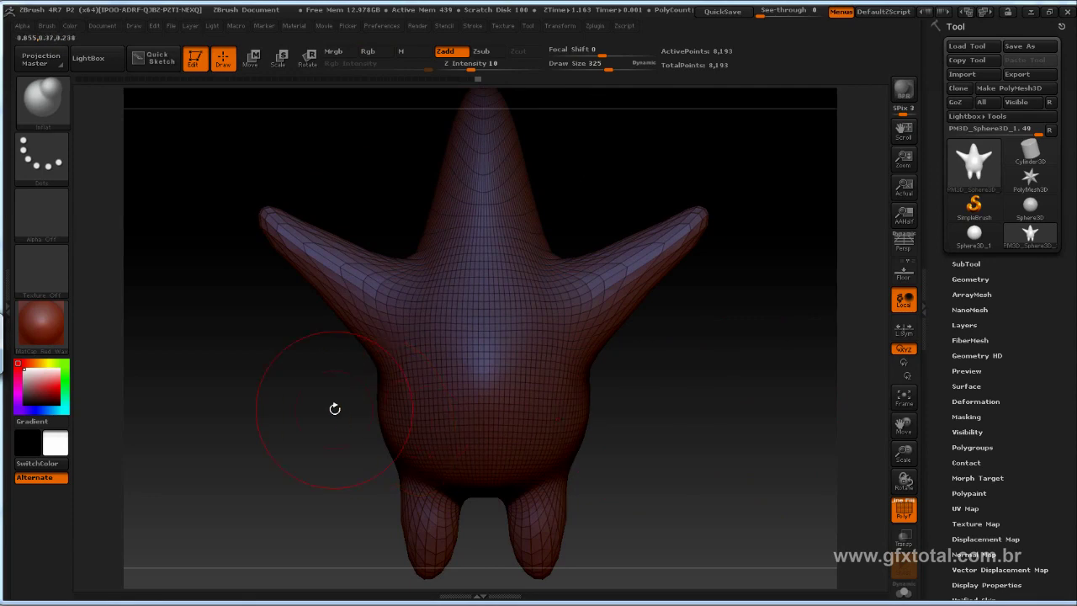
left_click_drag(723, 421, 656, 487)
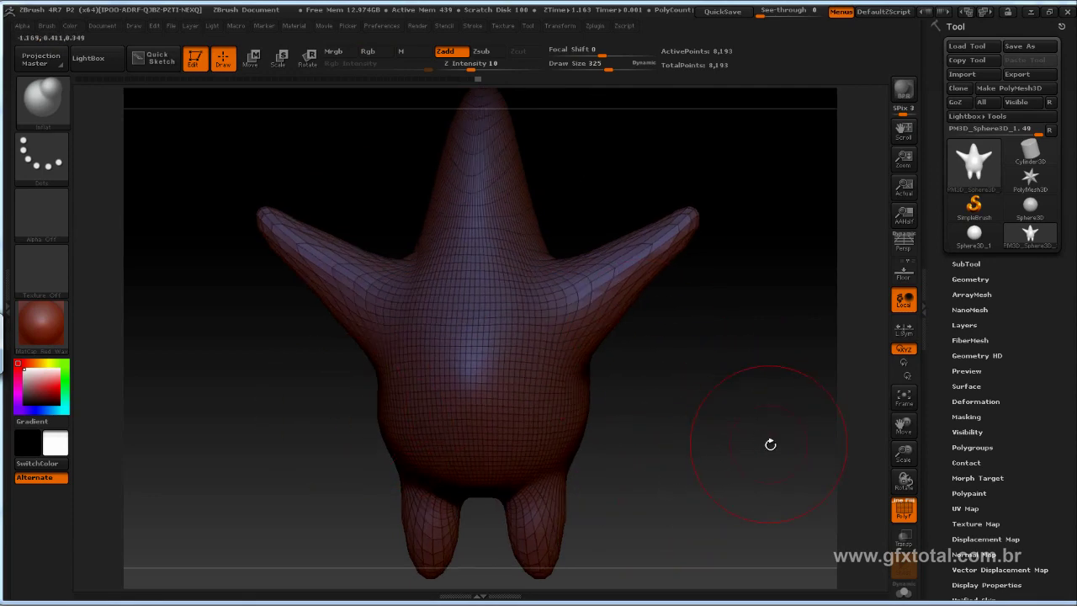
left_click_drag(757, 430, 621, 458)
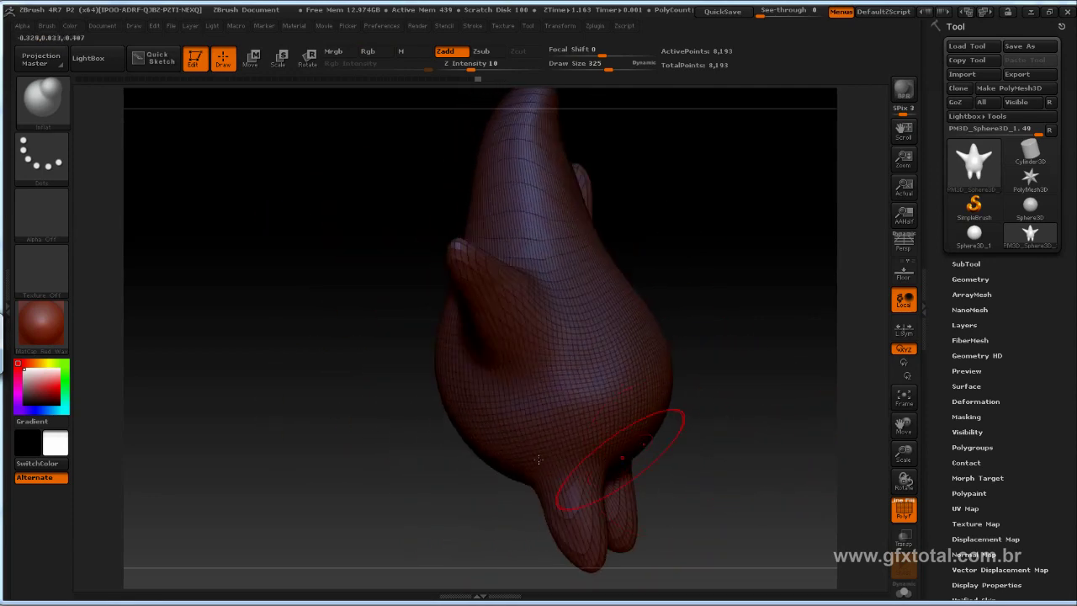
left_click(904, 511)
left_click_drag(637, 257, 746, 277)
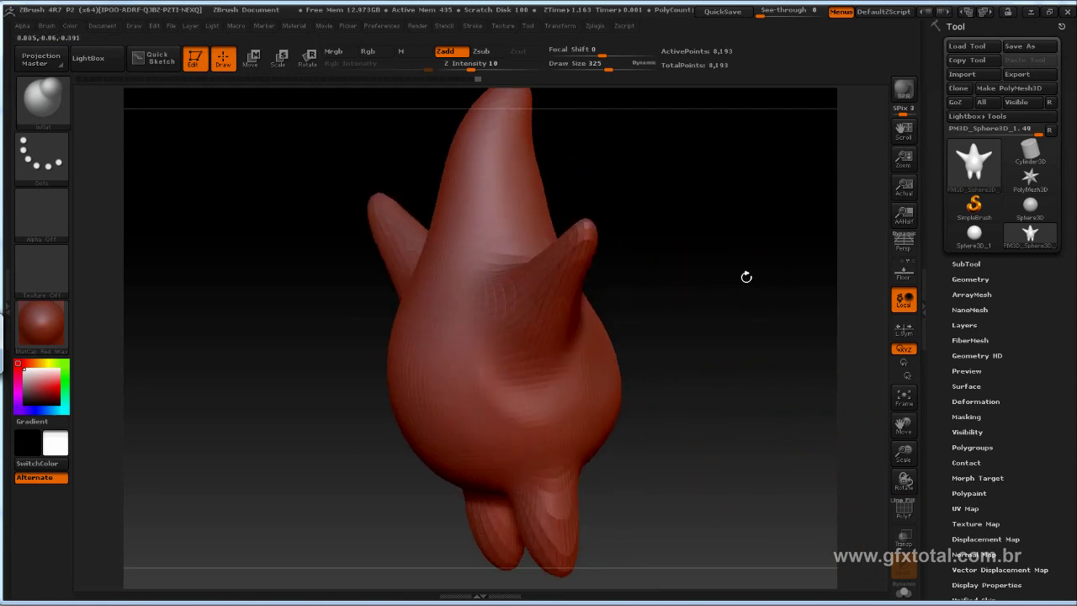
mouse_move(723, 344)
left_mouse_down("shift")
mouse_move(762, 349)
mouse_move(754, 326)
left_mouse_up("shift")
left_click_drag(688, 384, 685, 400)
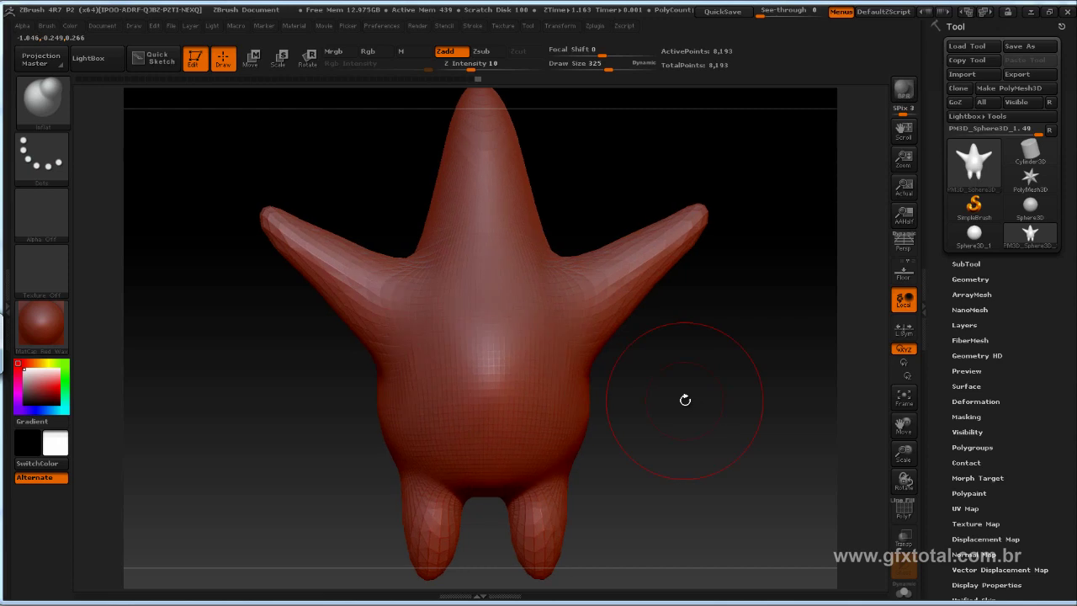
mouse_move(783, 417)
left_mouse_down()
mouse_move(709, 409)
mouse_move(654, 380)
left_mouse_up()
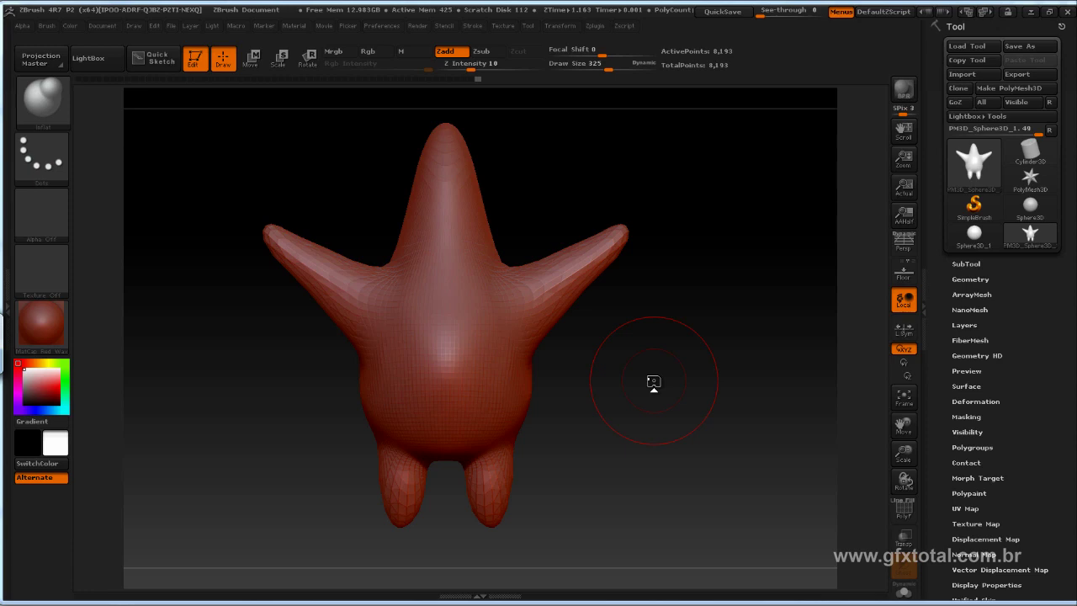
left_click_drag(706, 358, 692, 364)
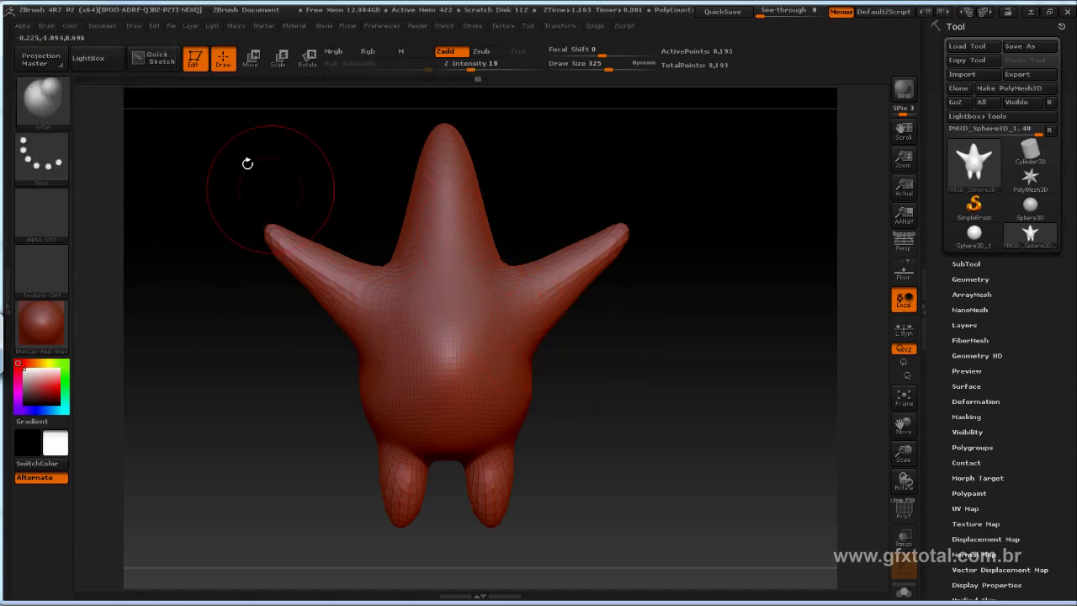
Step: With the Move brush, pull both arms slightly lower and outward
left_click(40, 97)
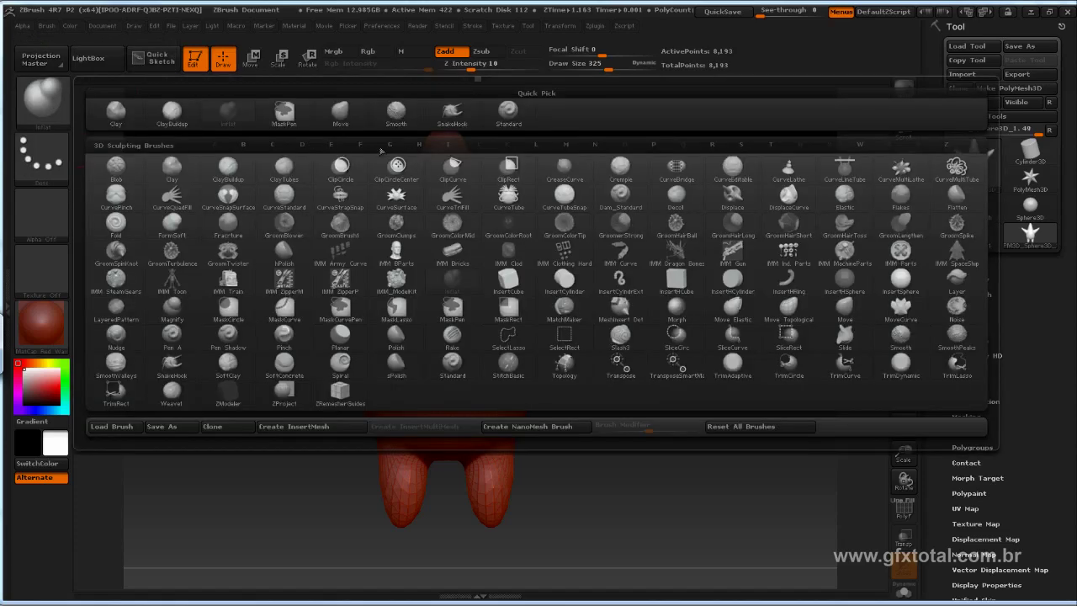
left_click(340, 113)
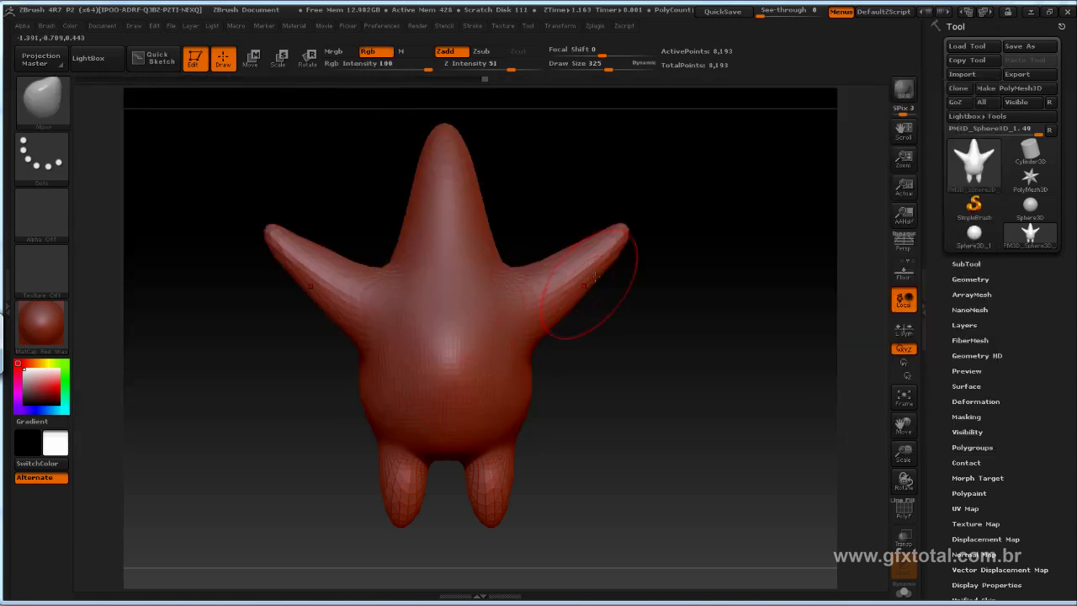
left_click_drag(630, 252, 636, 265)
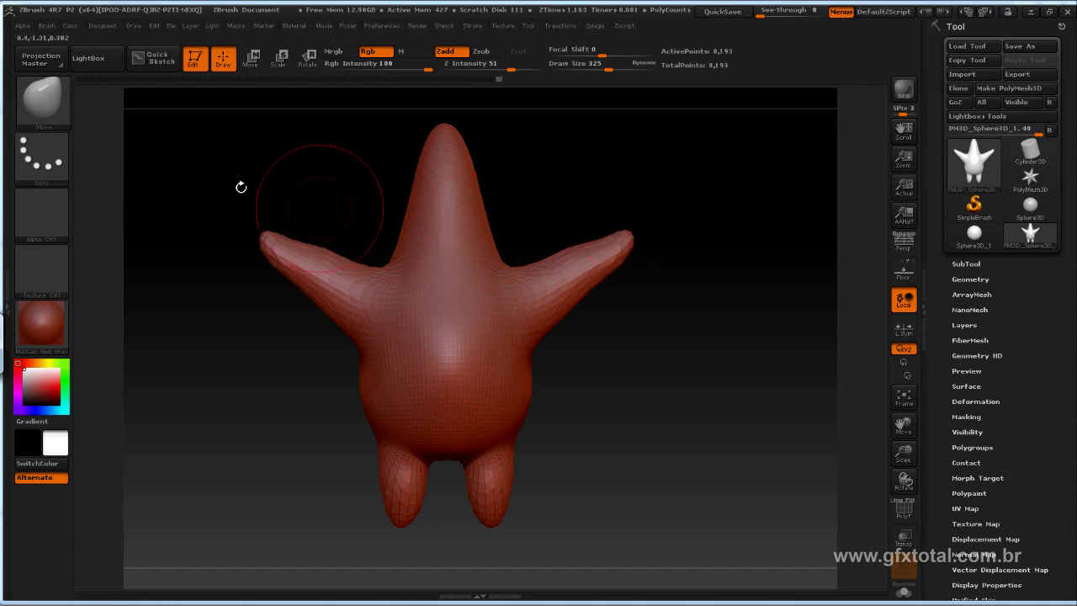
Step: Inflate the right arm, then rotate the model to check the plumper shape
left_click(41, 100)
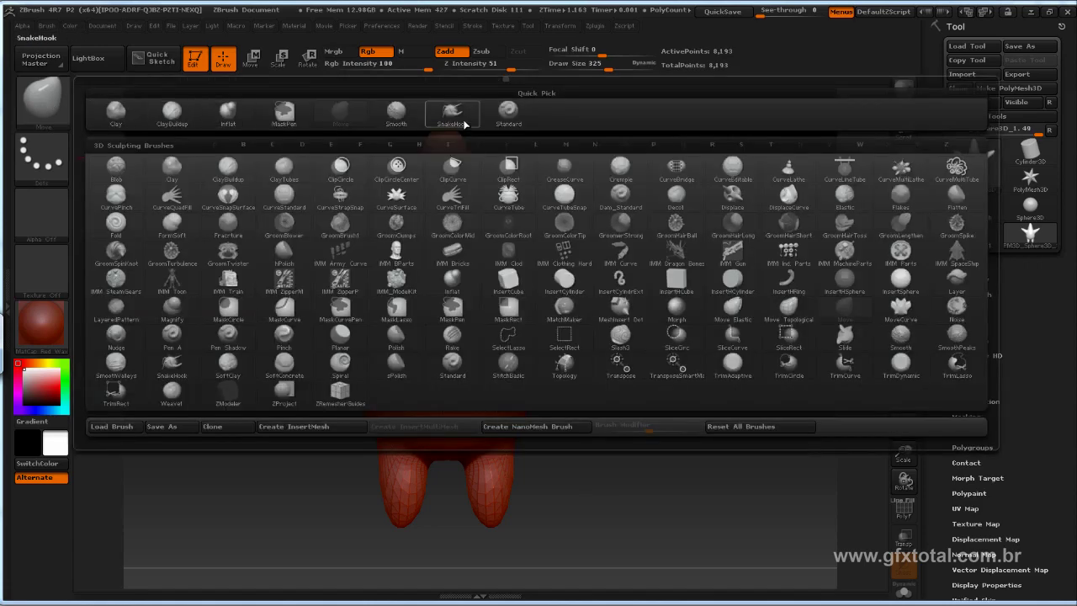
left_click(208, 123)
left_click(42, 99)
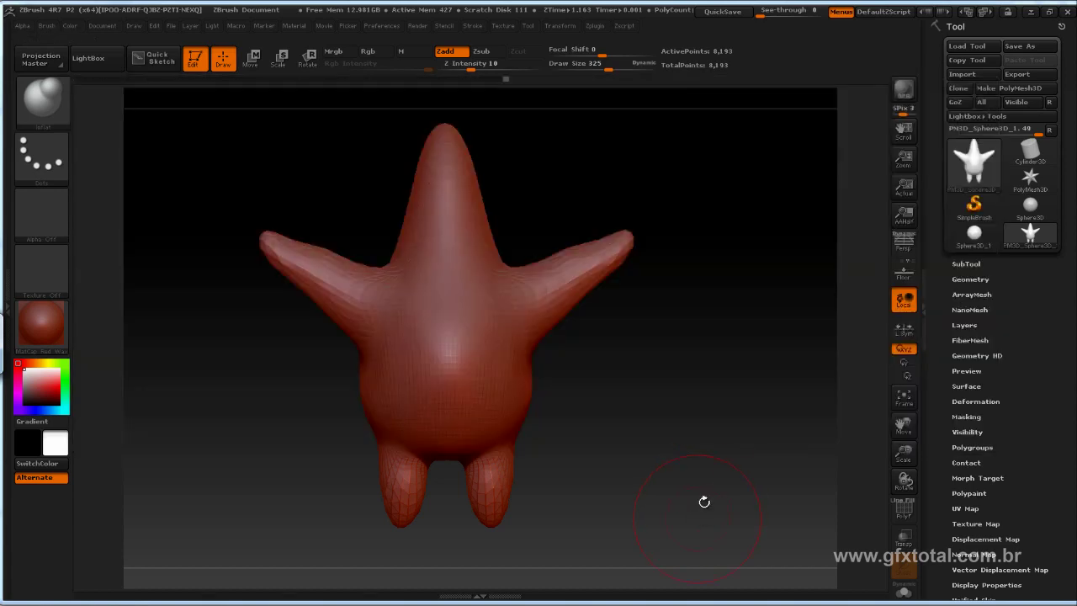
left_click_drag(611, 249, 577, 216)
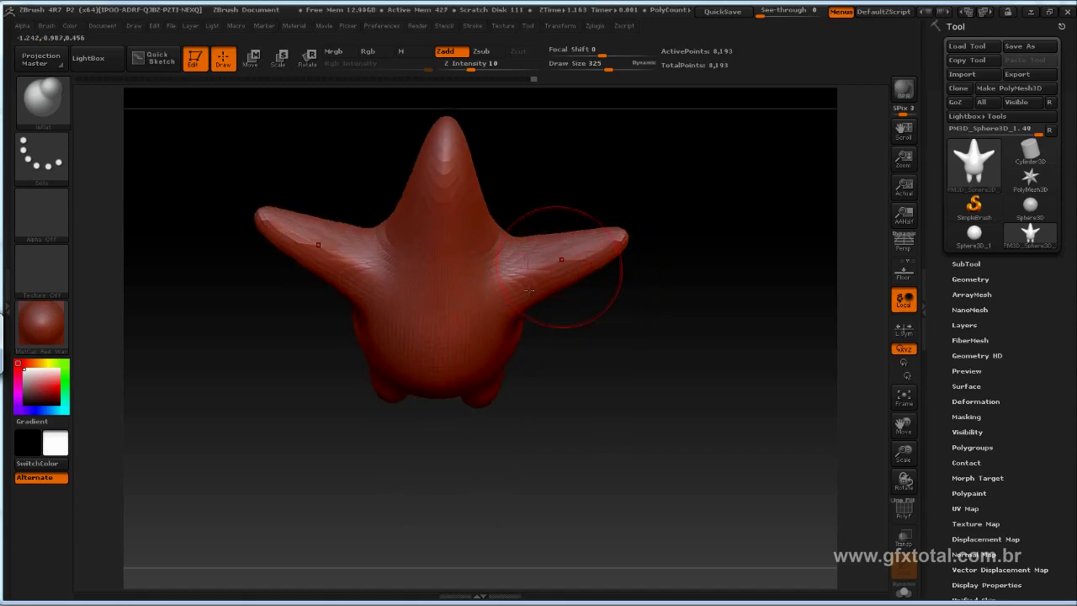
left_click_drag(561, 259, 549, 431)
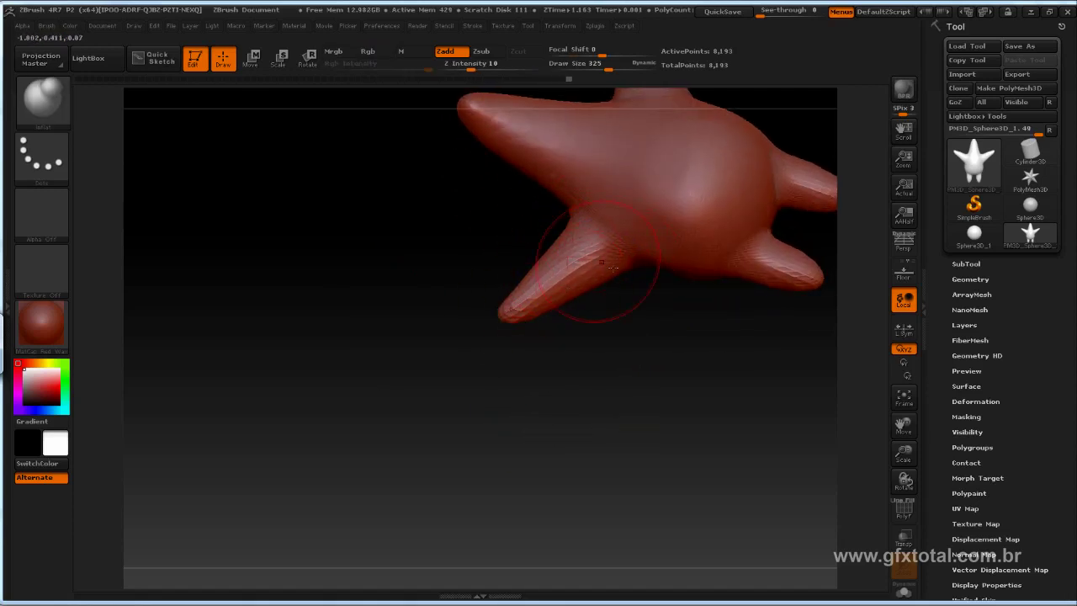
mouse_move(589, 340)
left_mouse_down()
mouse_move(767, 228)
mouse_move(673, 210)
left_mouse_up()
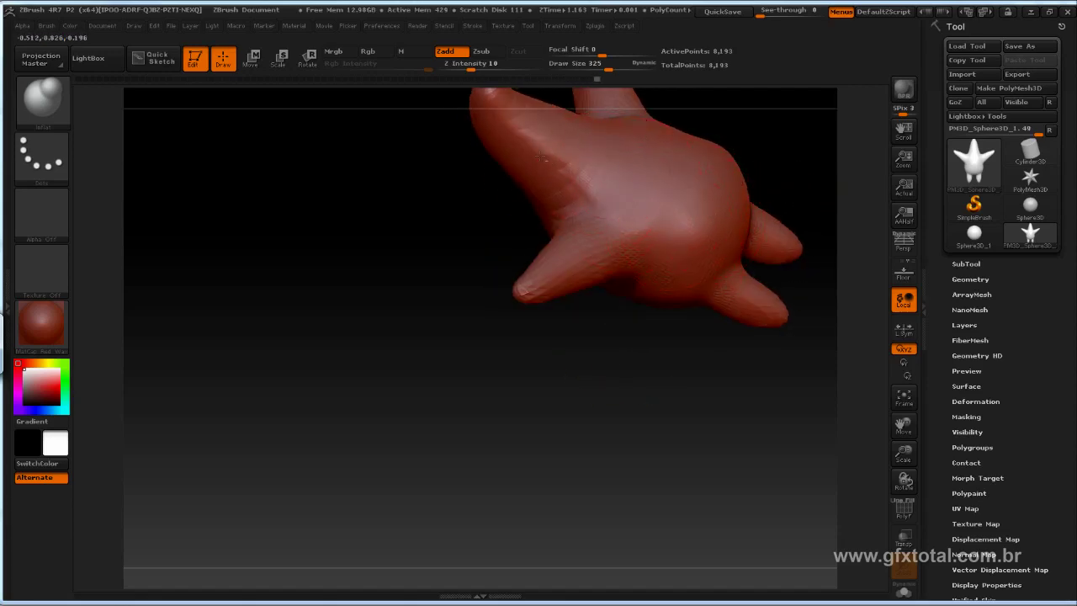
mouse_move(539, 353)
left_mouse_down()
mouse_move(750, 183)
mouse_move(771, 227)
mouse_move(781, 216)
mouse_move(689, 329)
mouse_move(513, 459)
left_mouse_up()
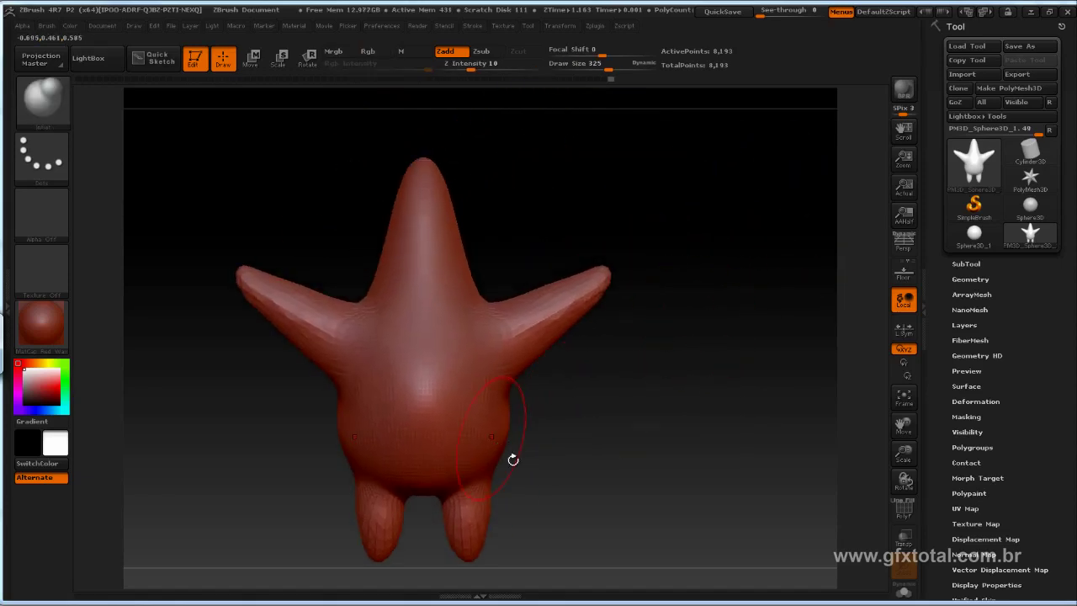
key("alt+Tab")
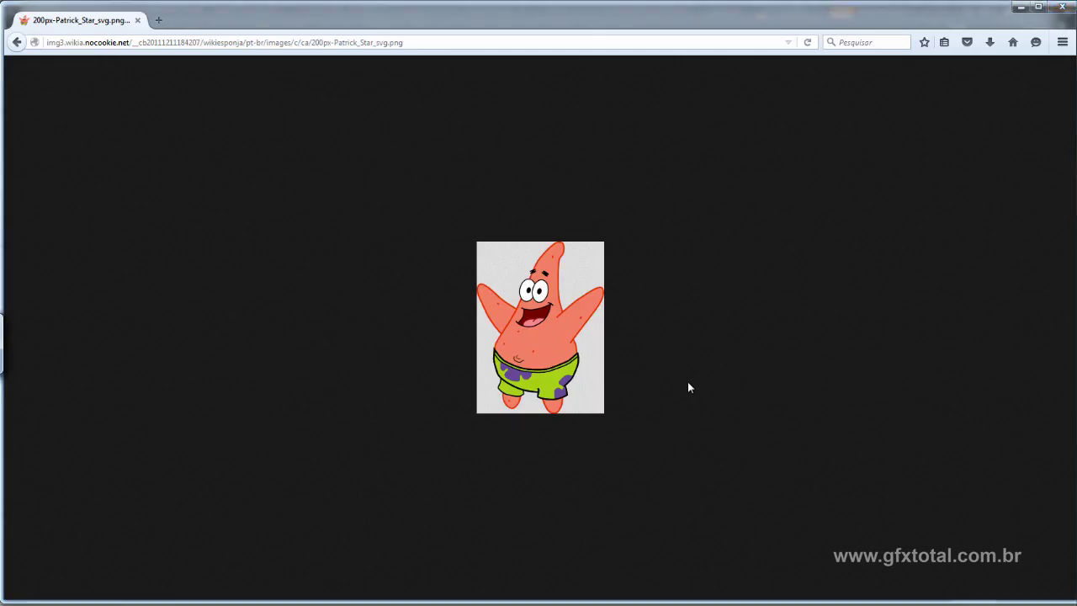
key("alt+Tab")
left_click_drag(680, 430, 687, 347)
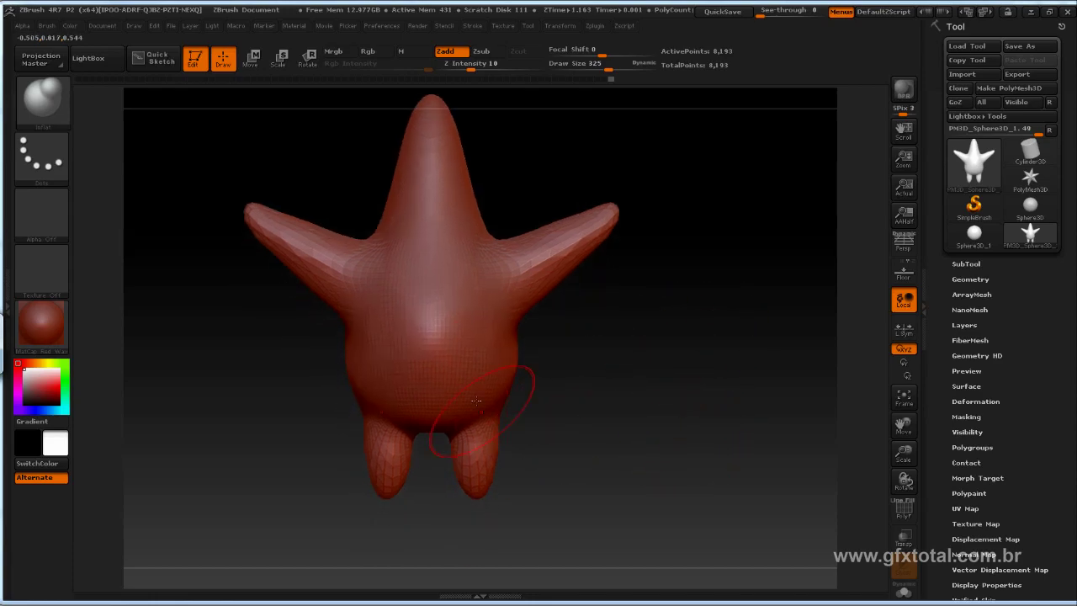
key("alt+Tab")
key("alt+Tab")
key("alt+Tab")
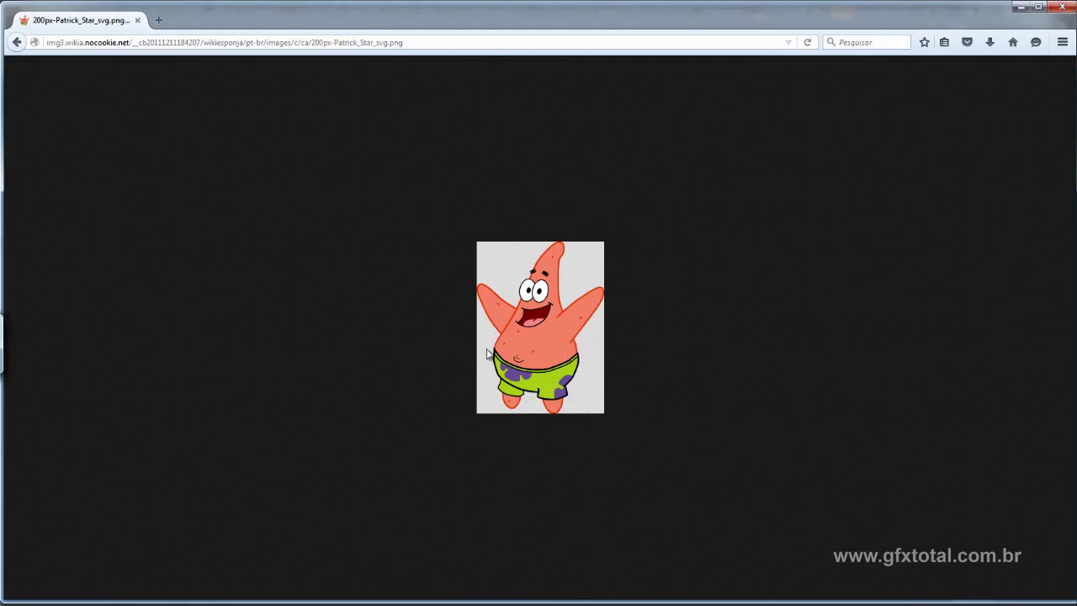
key("alt+Tab")
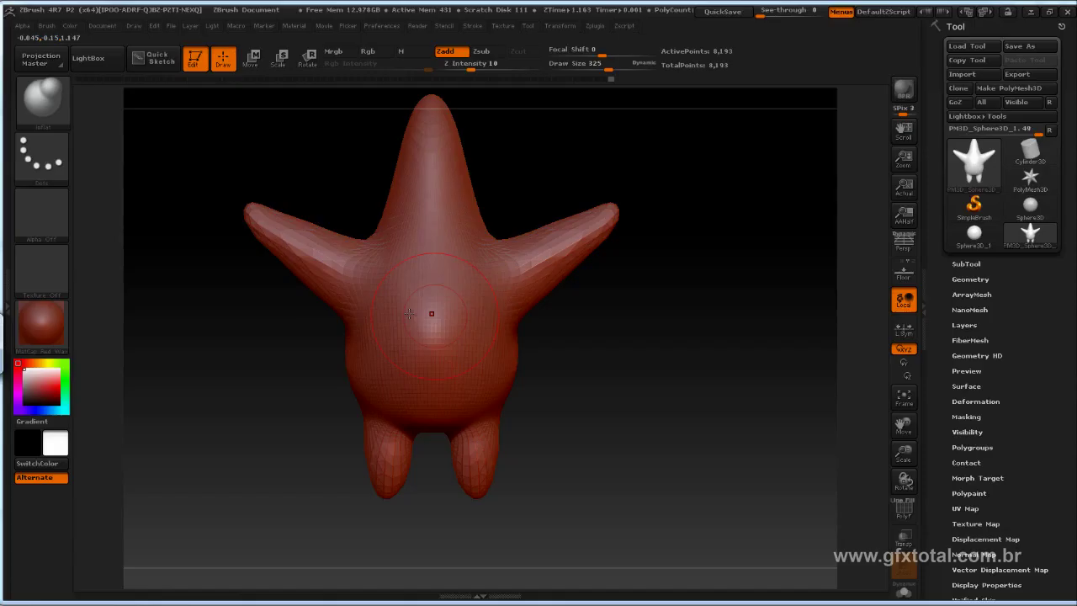
key("b")
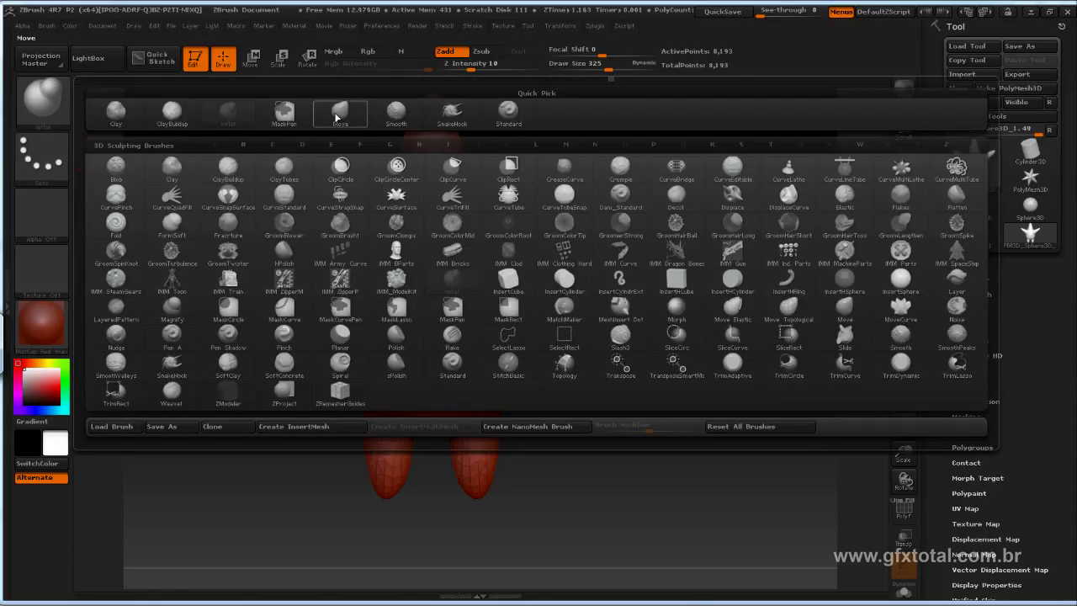
Step: With an enlarged Move brush, push the right leg outward from front and profile views
left_click(340, 111)
key("space")
left_click_drag(592, 288, 620, 278)
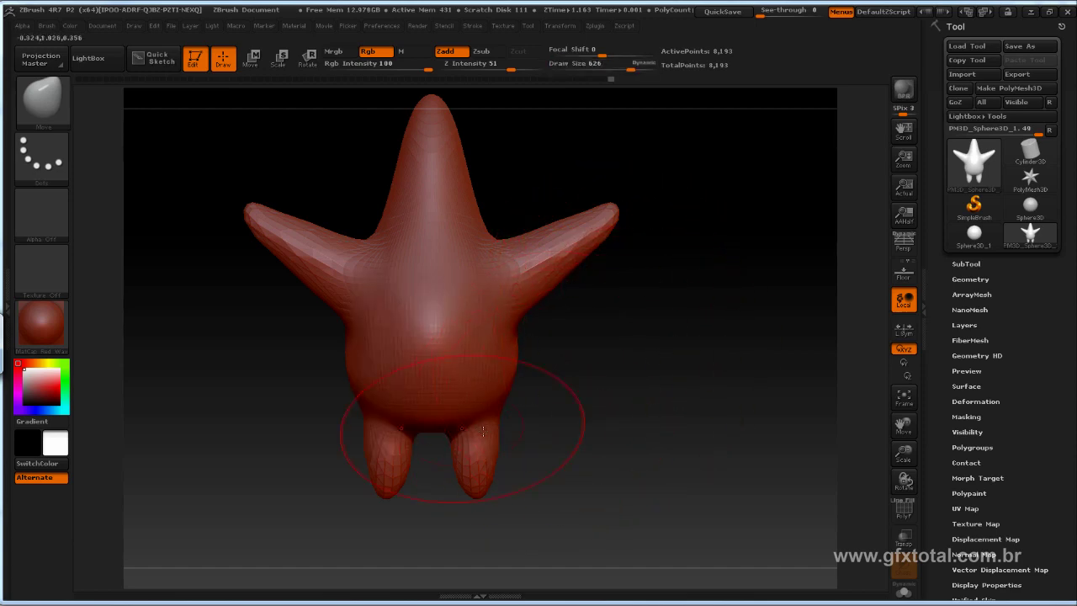
mouse_move(481, 471)
left_mouse_down()
mouse_move(496, 459)
mouse_move(485, 435)
left_mouse_up()
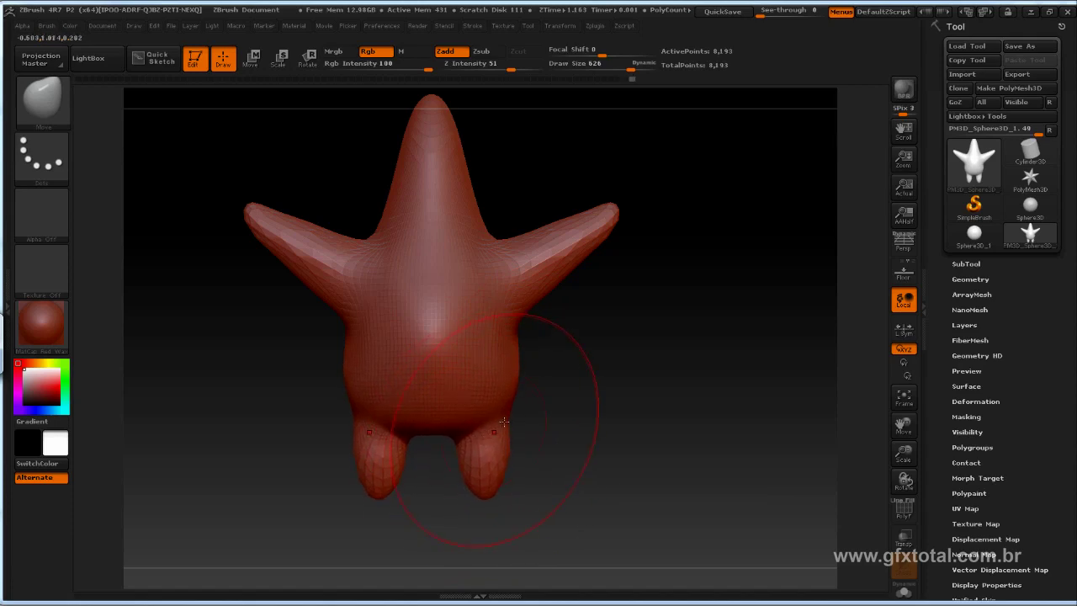
mouse_move(579, 425)
left_mouse_down()
mouse_move(584, 433)
mouse_move(533, 401)
left_mouse_up()
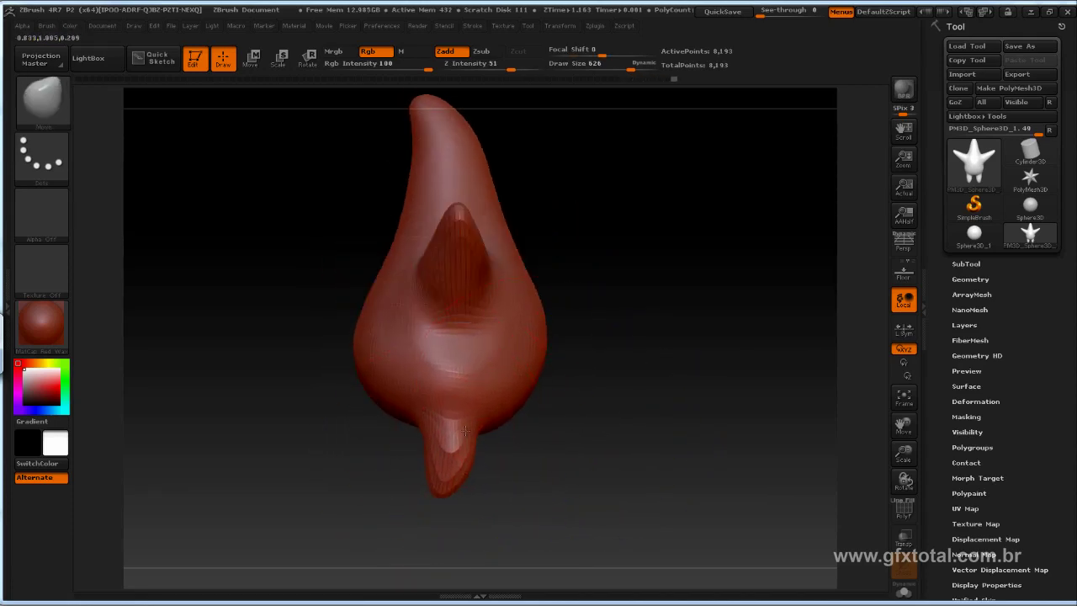
left_click_drag(465, 431, 446, 420)
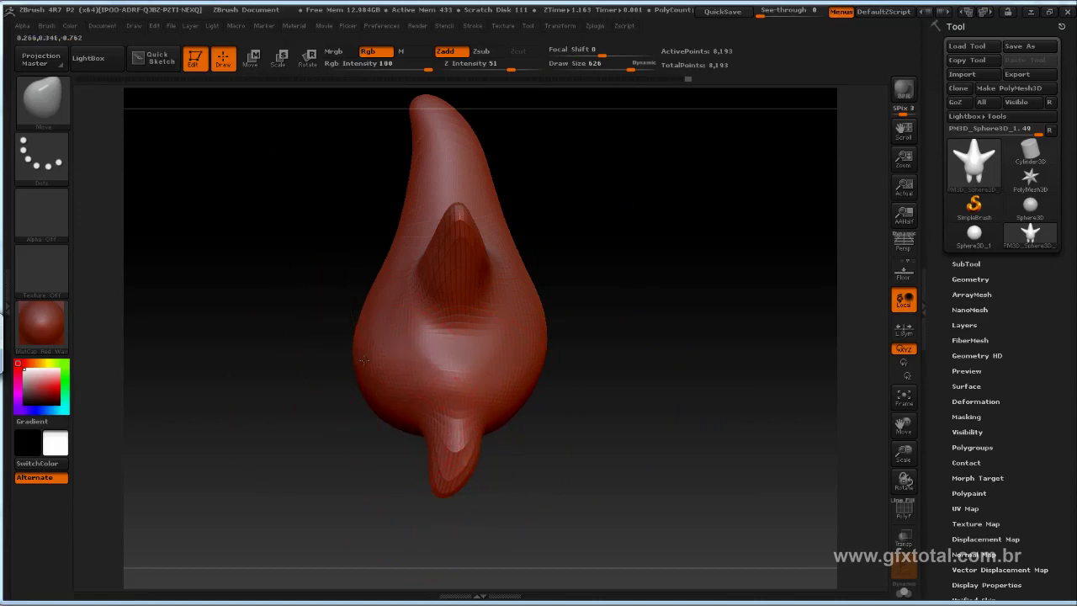
mouse_move(332, 370)
left_mouse_down()
mouse_move(492, 395)
mouse_move(591, 395)
mouse_move(569, 379)
left_mouse_up()
Step: Reduce the draw size to 409 and smooth the neck toward the head tip
key("space")
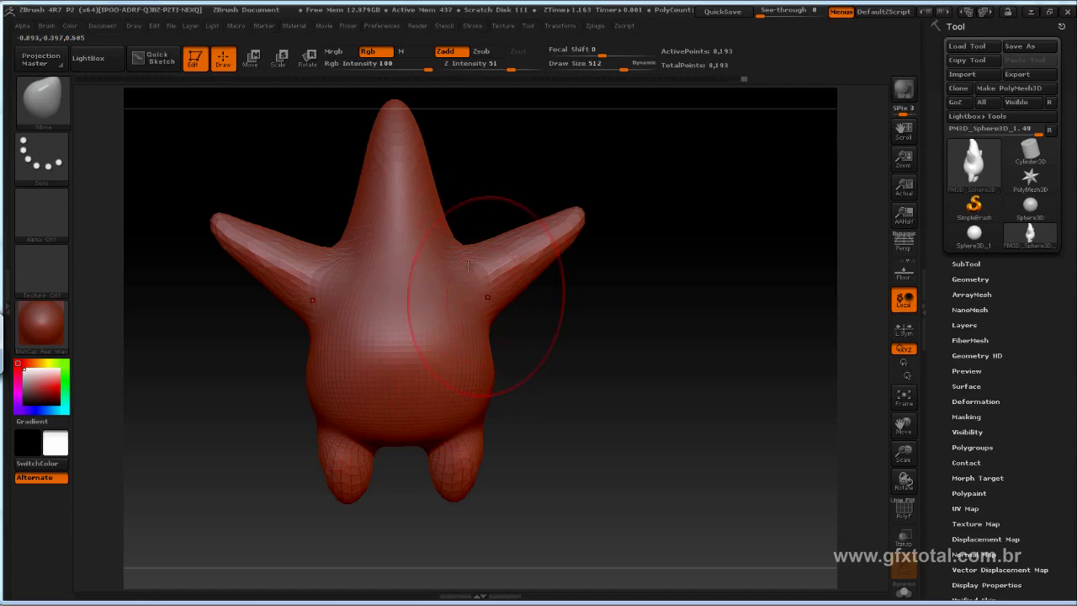
left_click_drag(562, 398, 480, 372)
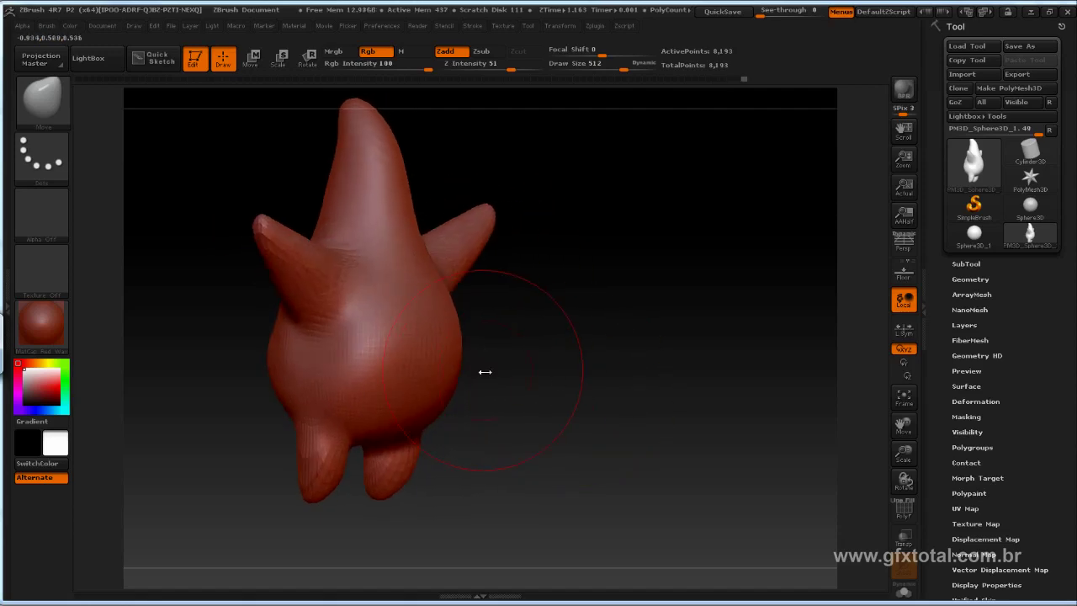
key("space")
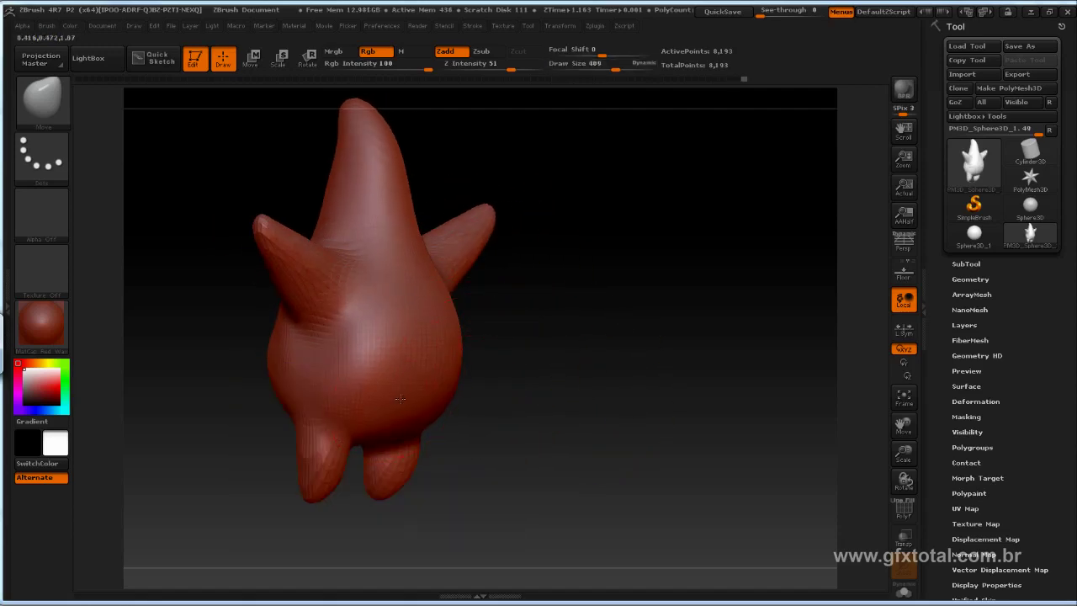
left_click_drag(466, 378, 434, 433, "shift")
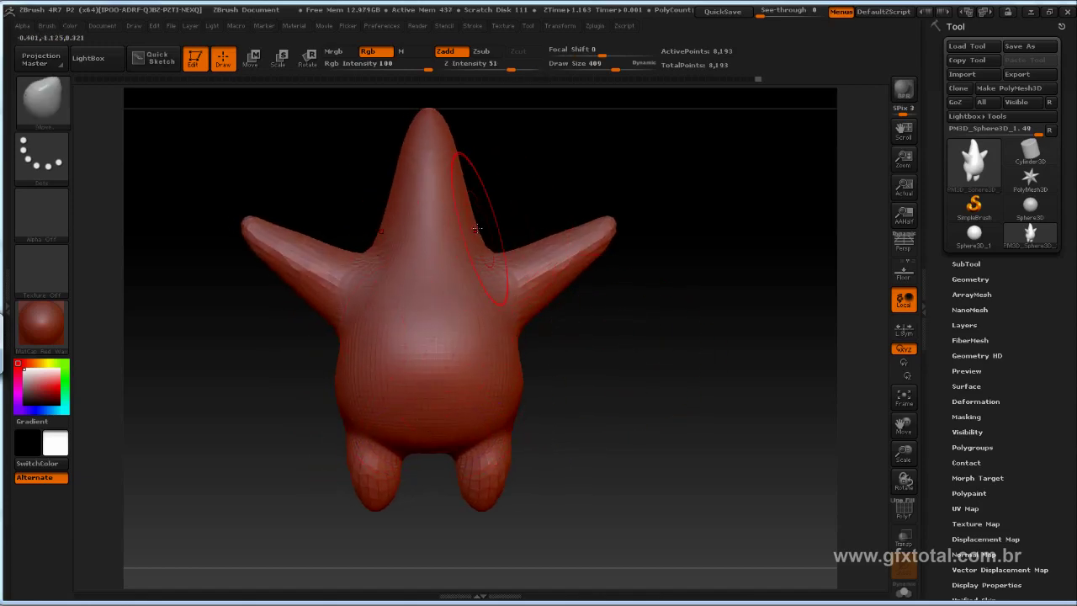
left_click_drag(480, 220, 476, 210)
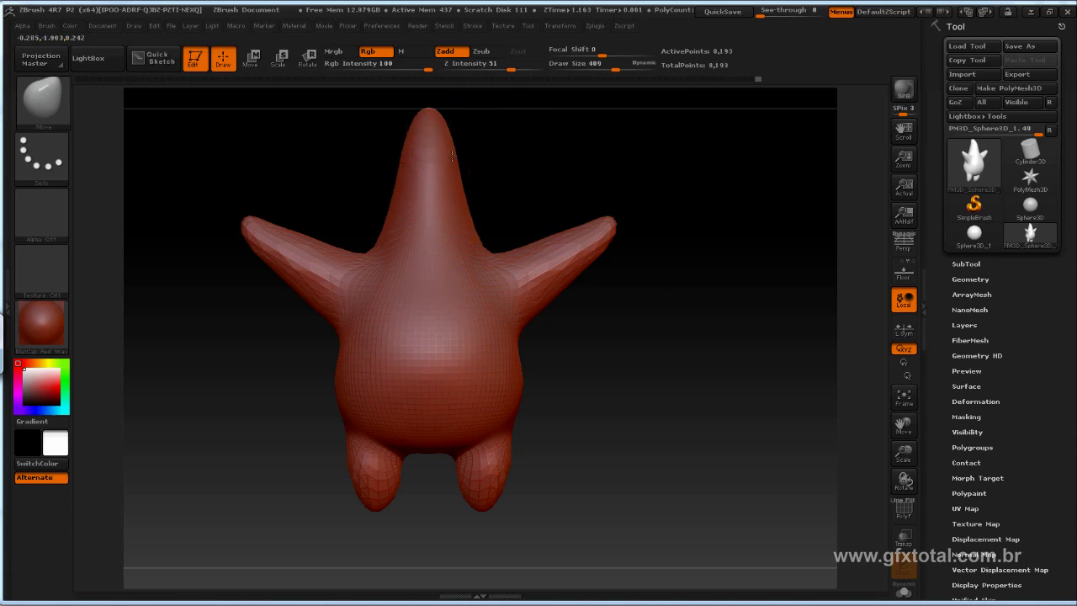
mouse_move(504, 168)
left_mouse_down("shift")
mouse_move(516, 149)
mouse_move(639, 236)
left_mouse_up("shift")
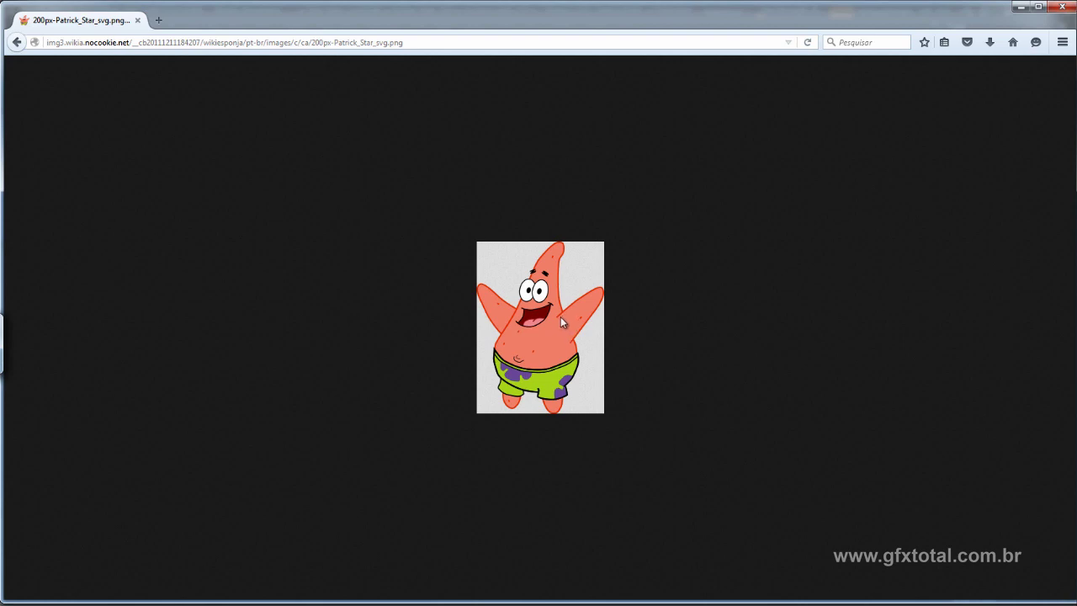
left_click_drag(561, 317, 567, 315)
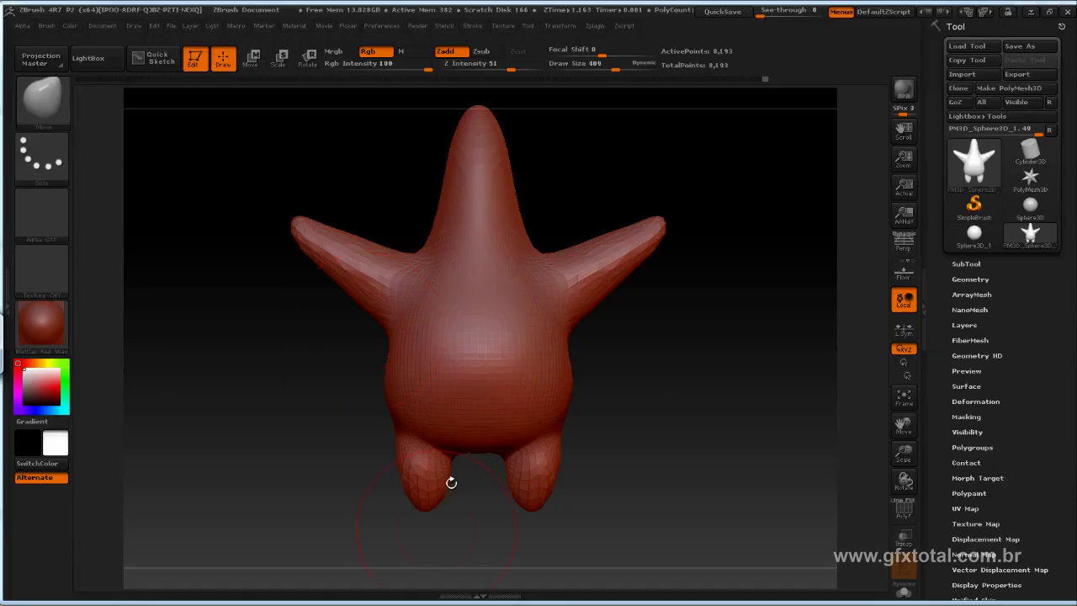
Step: Rotate the star to an exact front view and cut the draw size from 494 to 370
mouse_move(572, 177)
left_mouse_down()
mouse_move(563, 210)
mouse_move(584, 199)
mouse_move(567, 209)
mouse_move(413, 185)
mouse_move(423, 229)
mouse_move(428, 168)
mouse_move(403, 194)
mouse_move(470, 209)
mouse_move(588, 299)
left_mouse_up()
key("space")
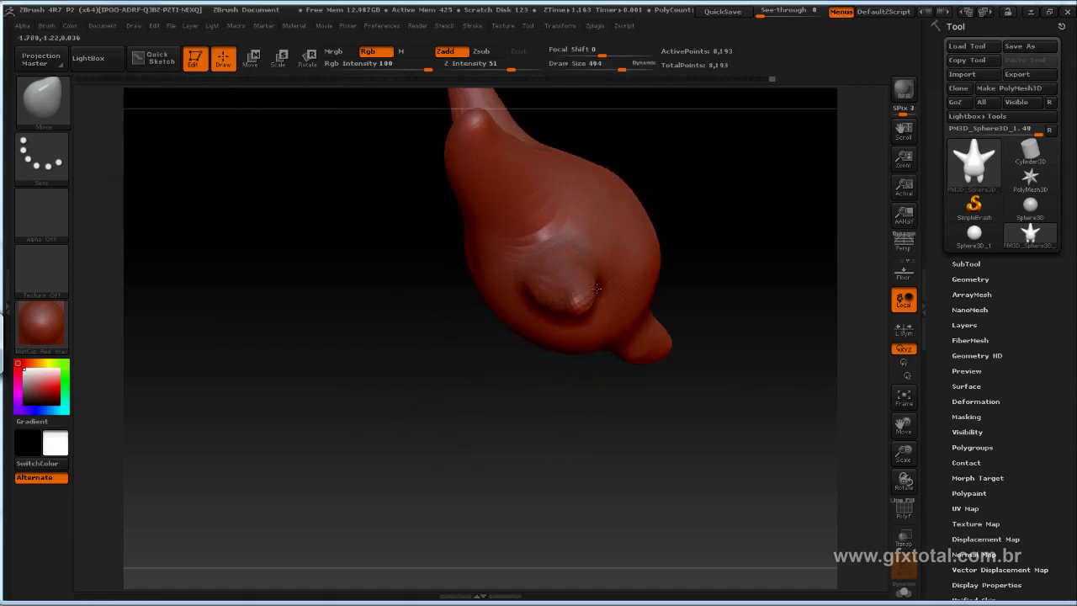
left_click_drag(721, 283, 484, 294)
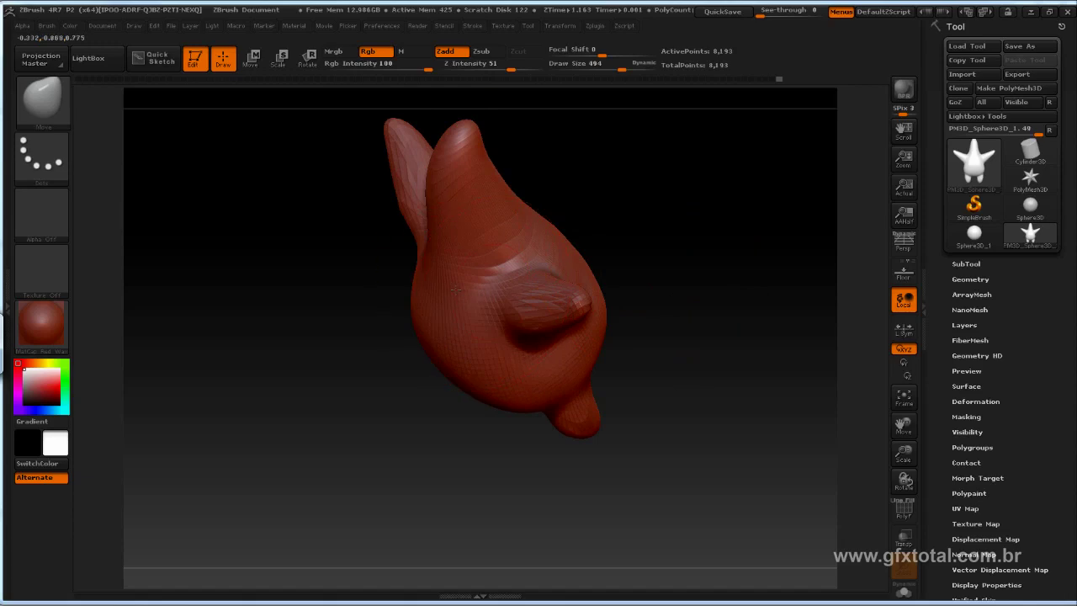
mouse_move(619, 199)
left_mouse_down()
mouse_move(646, 213)
mouse_move(555, 218)
mouse_move(477, 284)
left_mouse_up()
key("space")
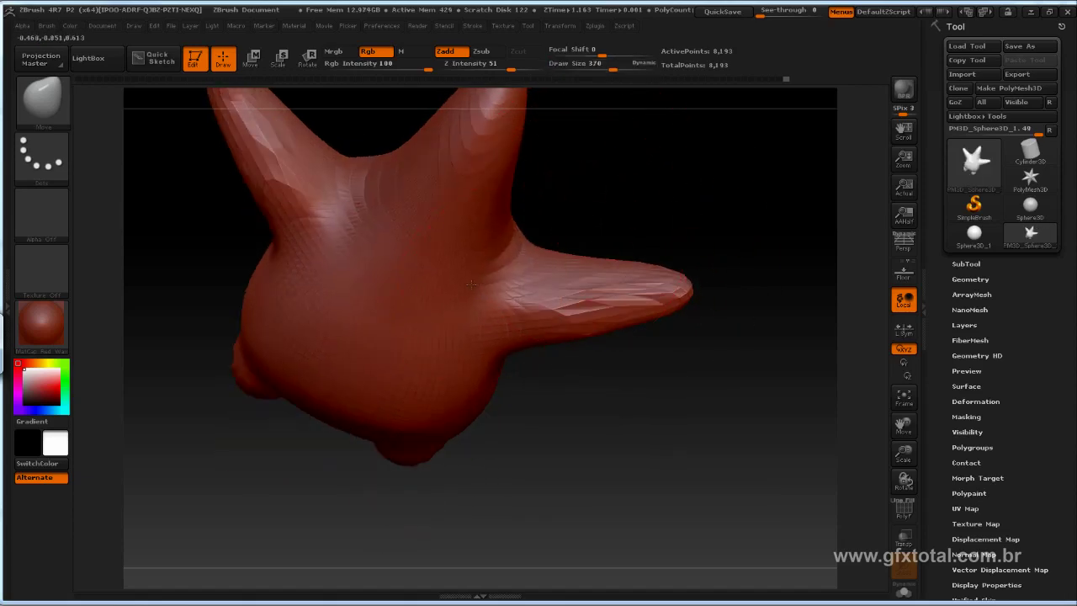
left_click_drag(531, 247, 608, 154, "shift")
left_click_drag(643, 198, 690, 206, "alt")
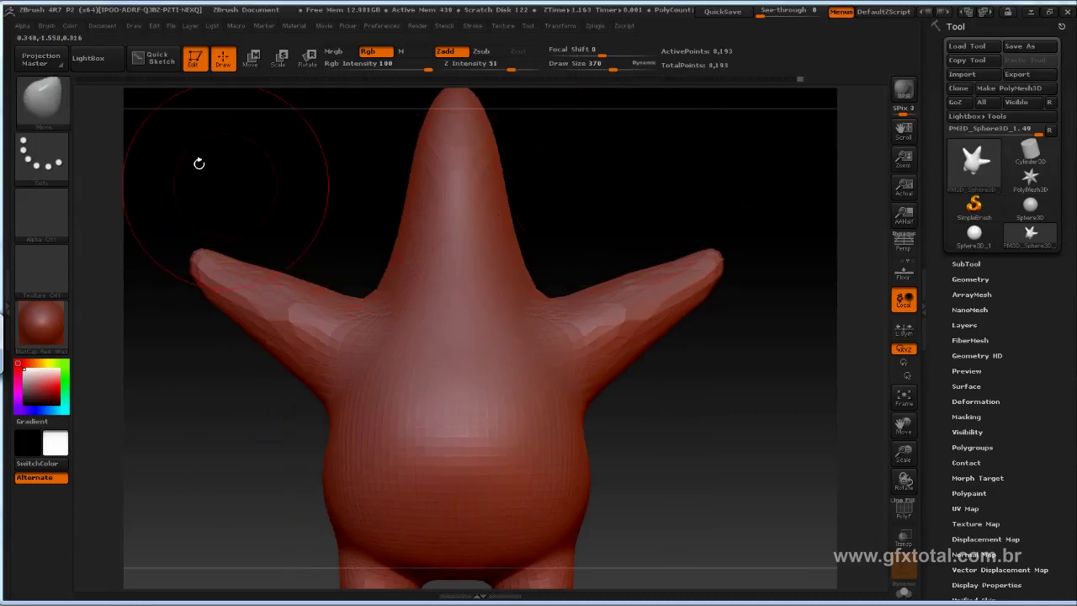
Step: Pick brushes with the B-S-T and B-M-V brush shortcuts
key("b")
key("s")
key("t")
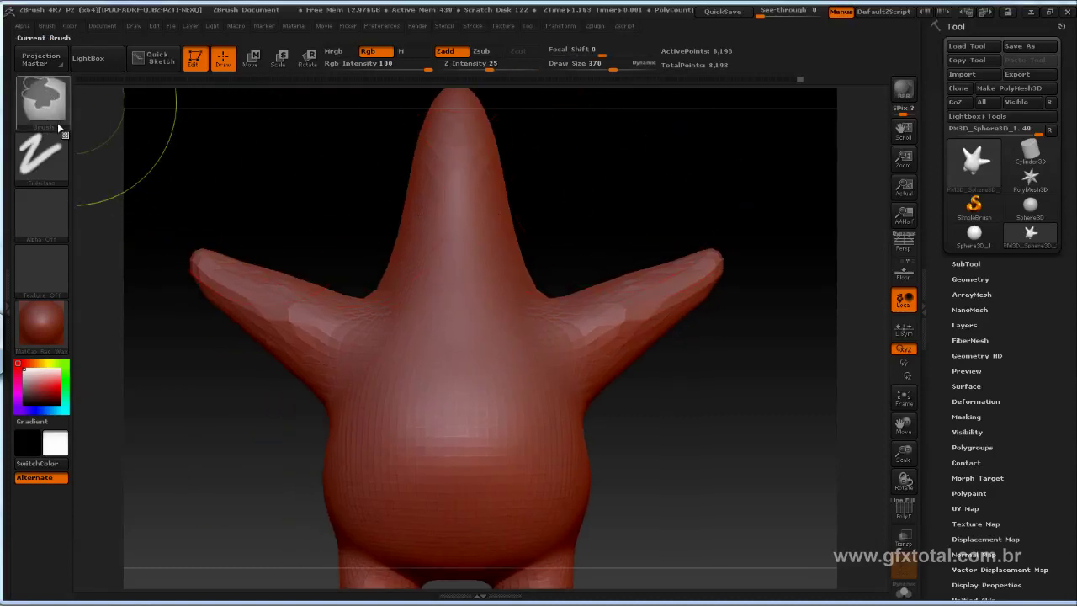
key("b")
key("m")
key("v")
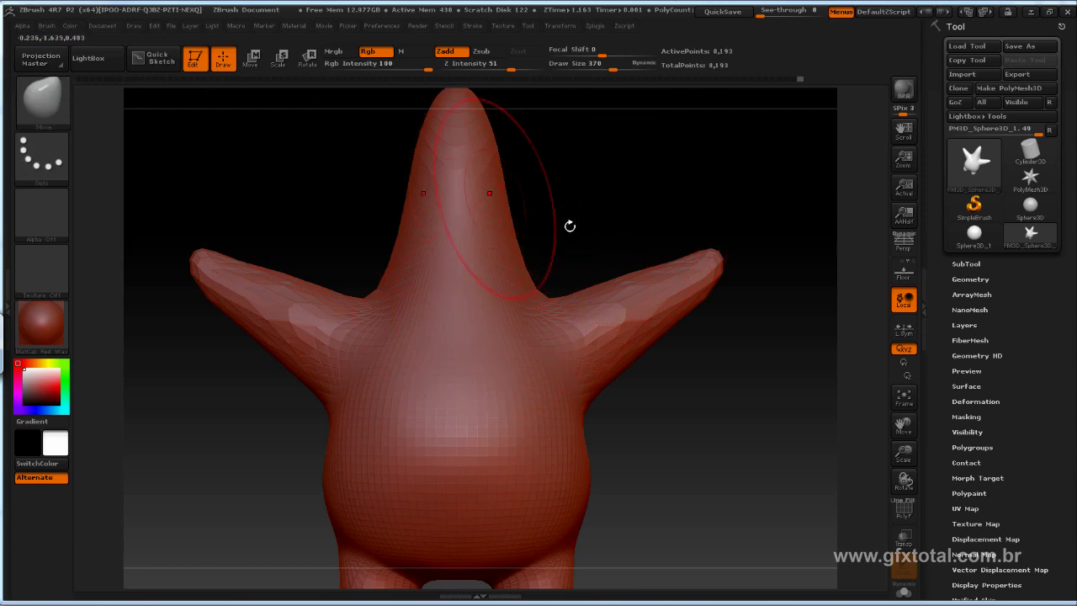
Step: Subdivide the star with Ctrl+D up to SDiv 5, about 2.009 million points
left_click(969, 279)
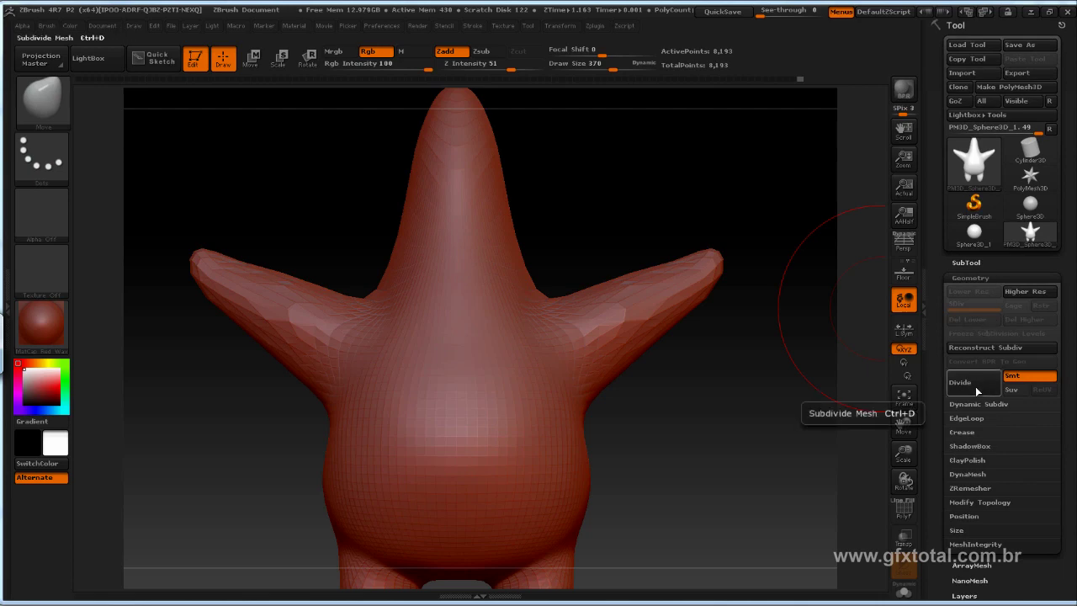
key("ctrl")
key("ctrl+d")
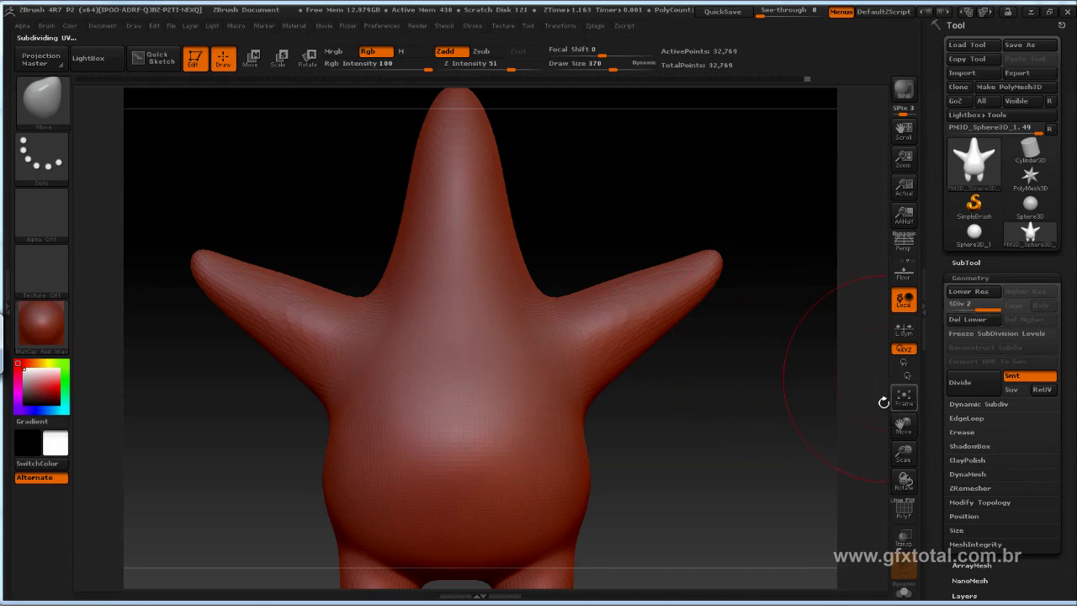
key("ctrl+d")
key("ctrl+d")
key("ctrl+d")
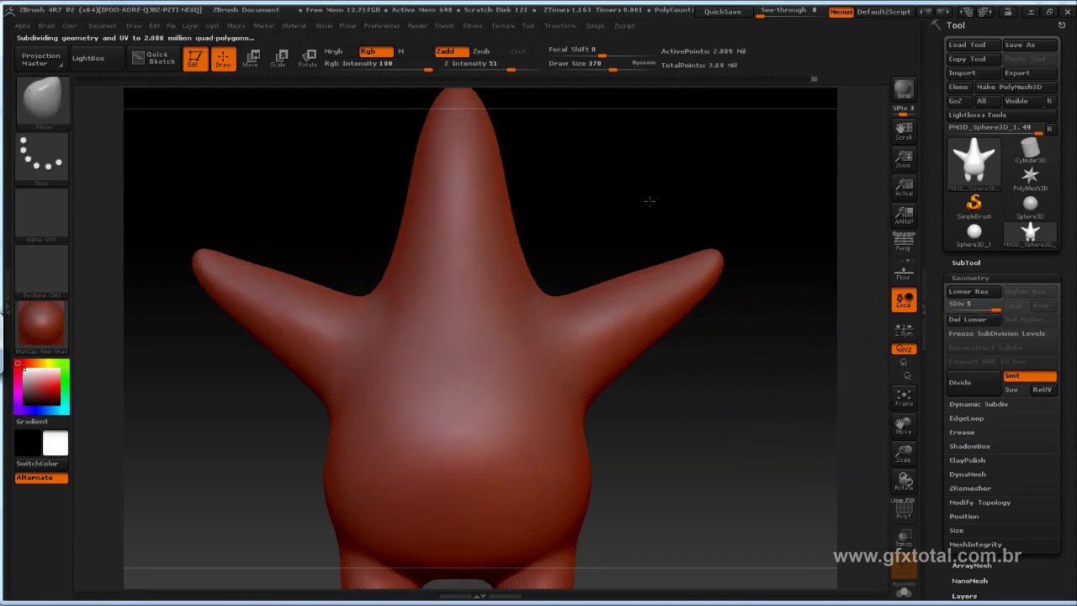
left_click_drag(649, 199, 653, 202, "shift")
Step: Set draw size 20 and mask a wide open-mouth outline on the upper body
key("space")
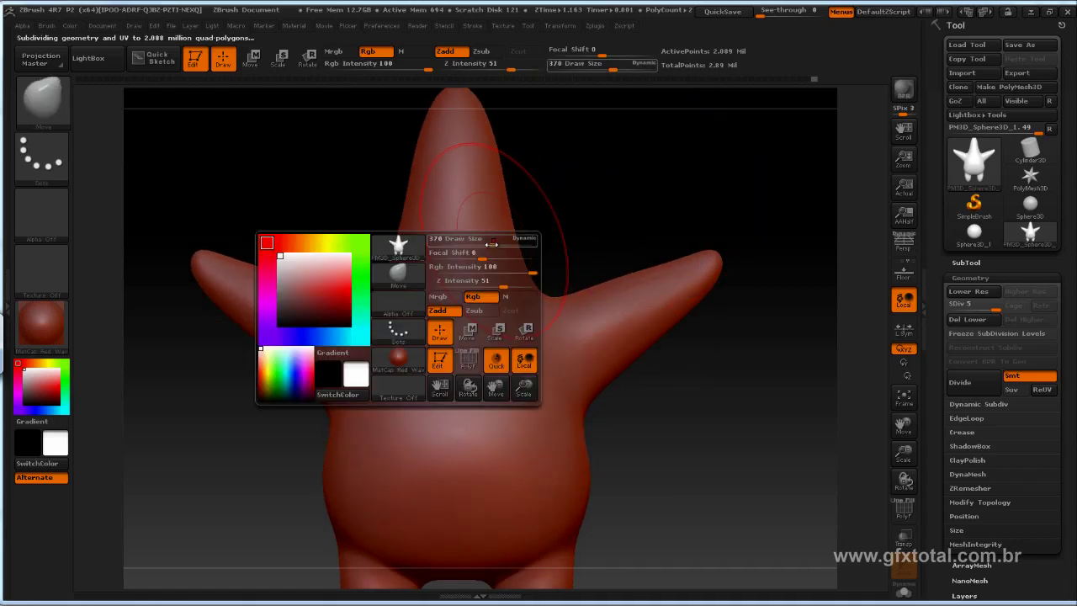
left_click_drag(471, 241, 460, 242)
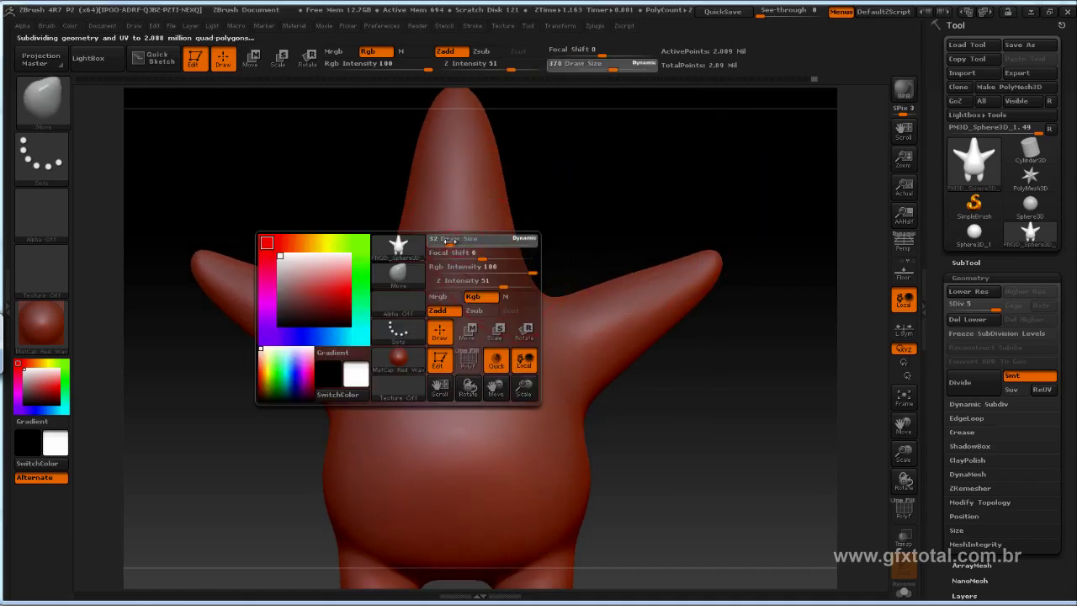
key("shift")
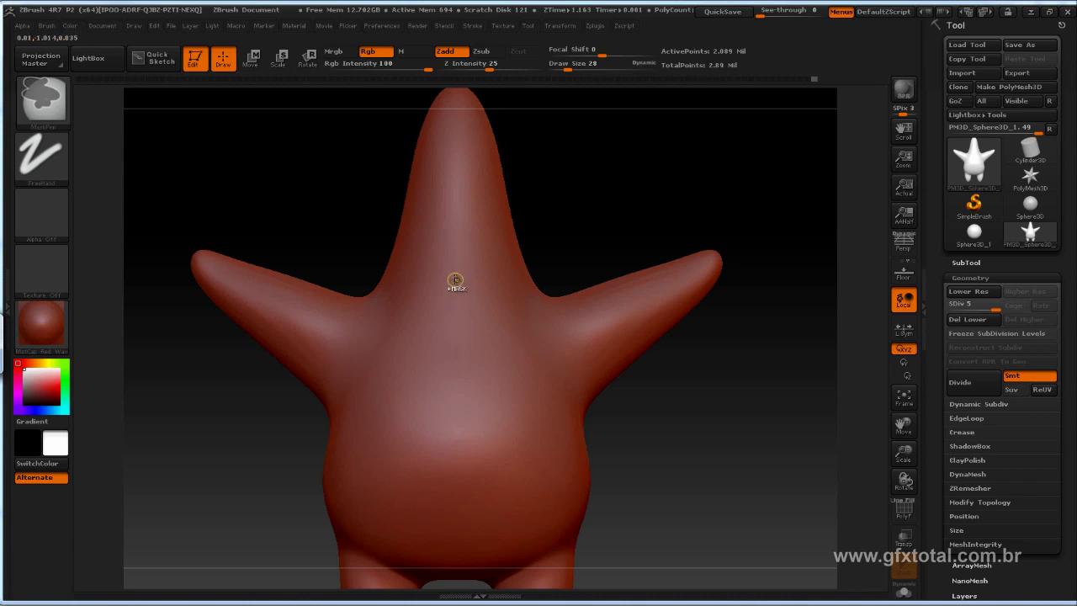
left_click_drag(474, 280, 479, 279)
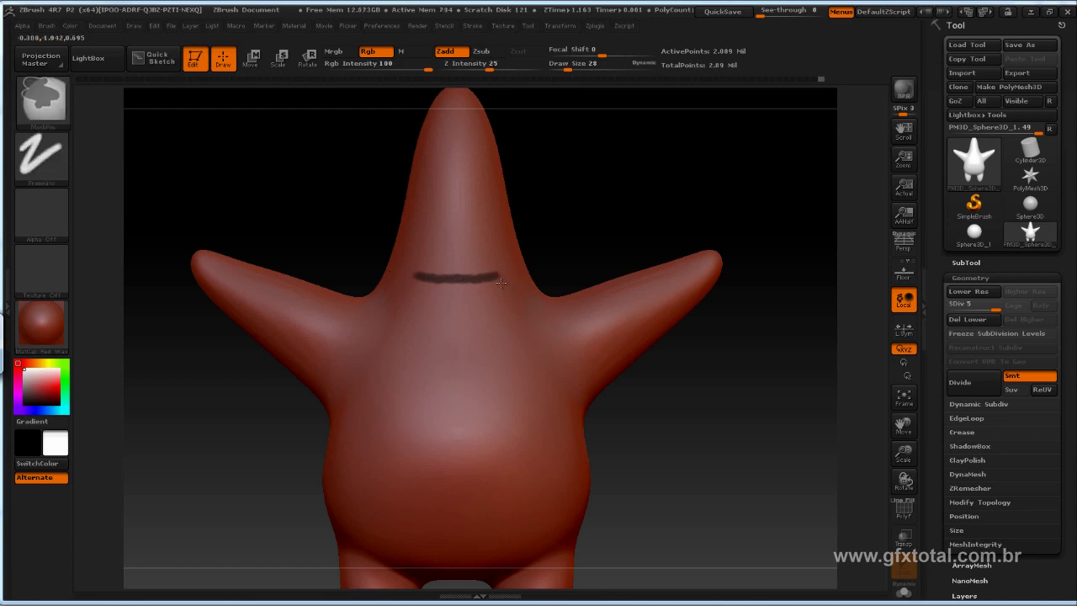
left_click_drag(493, 336, 433, 355)
mouse_move(413, 317)
left_mouse_down()
mouse_move(411, 288)
mouse_move(454, 286)
mouse_move(411, 290)
mouse_move(421, 287)
mouse_move(428, 332)
left_mouse_up()
left_click_drag(429, 291, 431, 335)
mouse_move(503, 313)
left_mouse_down()
mouse_move(468, 341)
mouse_move(441, 318)
mouse_move(480, 307)
mouse_move(441, 298)
mouse_move(452, 294)
left_mouse_up()
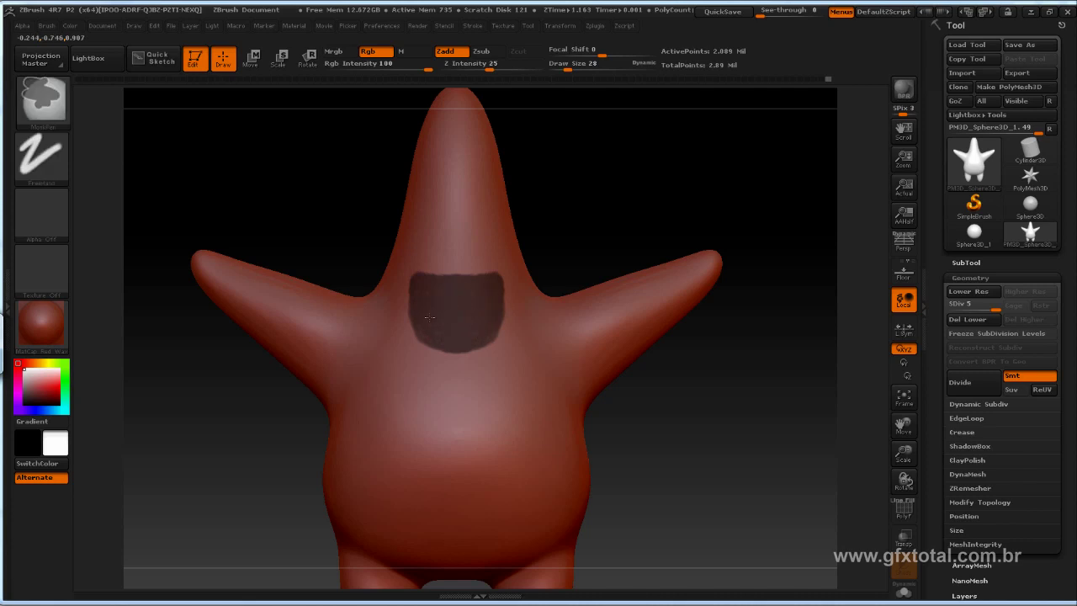
Step: Mask guide lines down both arm seams, across the chest and across the head
left_click_drag(644, 216, 628, 246)
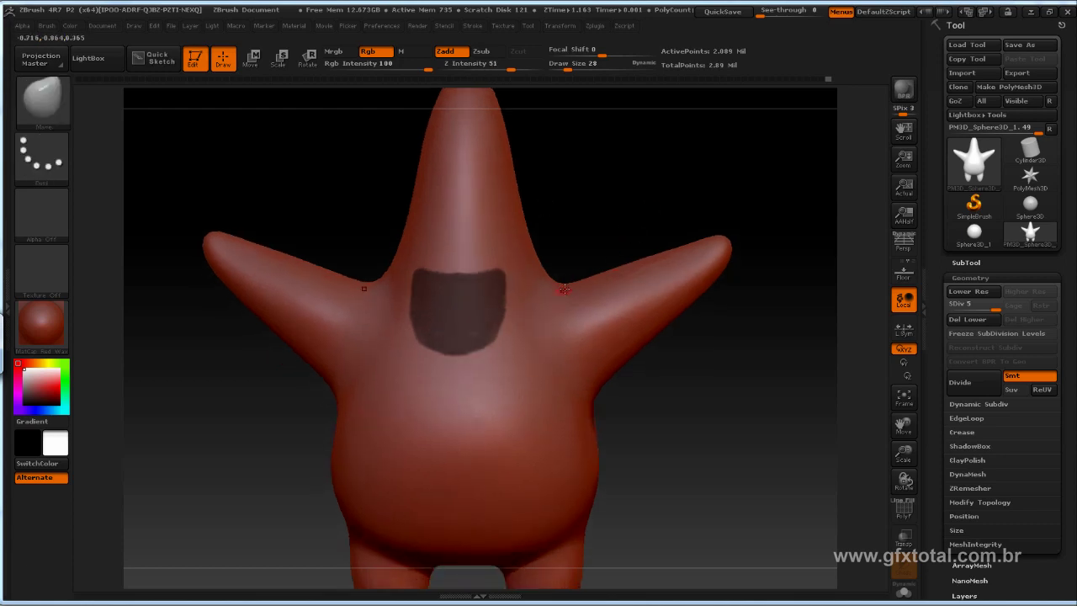
mouse_move(564, 289)
left_mouse_down("ctrl")
mouse_move(554, 316)
mouse_move(568, 370)
mouse_move(600, 383)
left_mouse_up("ctrl")
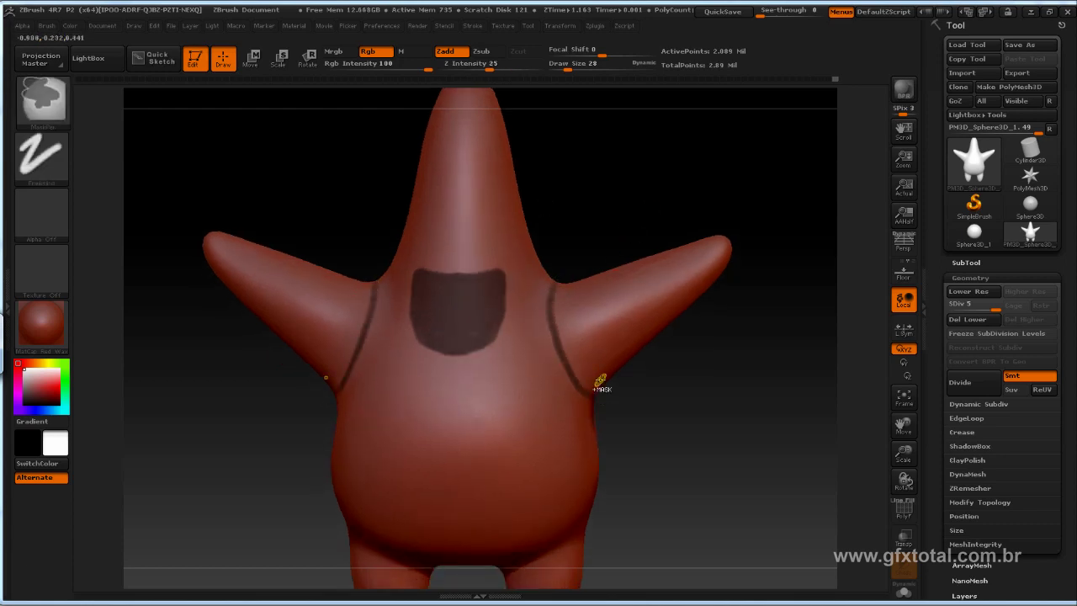
left_click_drag(458, 360, 565, 360, "ctrl")
mouse_move(465, 236)
left_mouse_down("ctrl")
mouse_move(544, 241)
mouse_move(442, 237)
left_mouse_up("ctrl")
left_click_drag(598, 216, 596, 190)
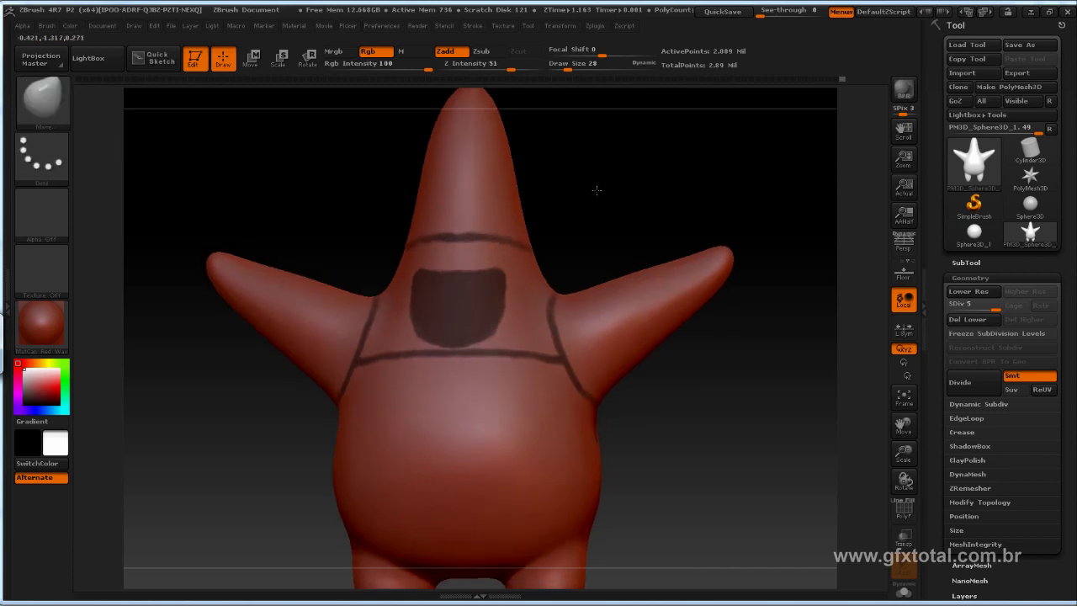
key("ctrl")
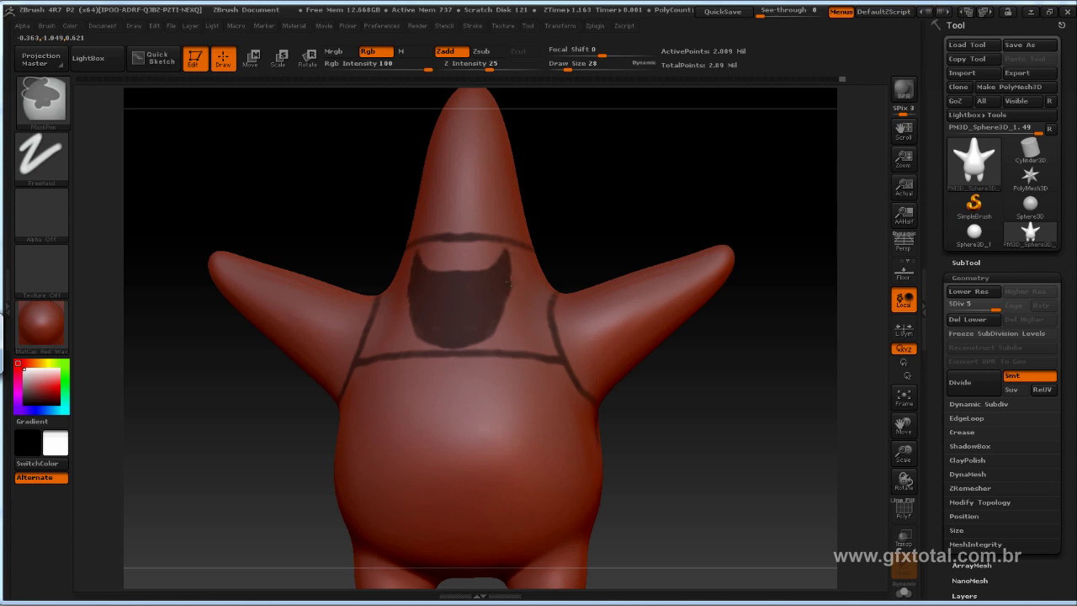
left_click_drag(588, 224, 634, 295)
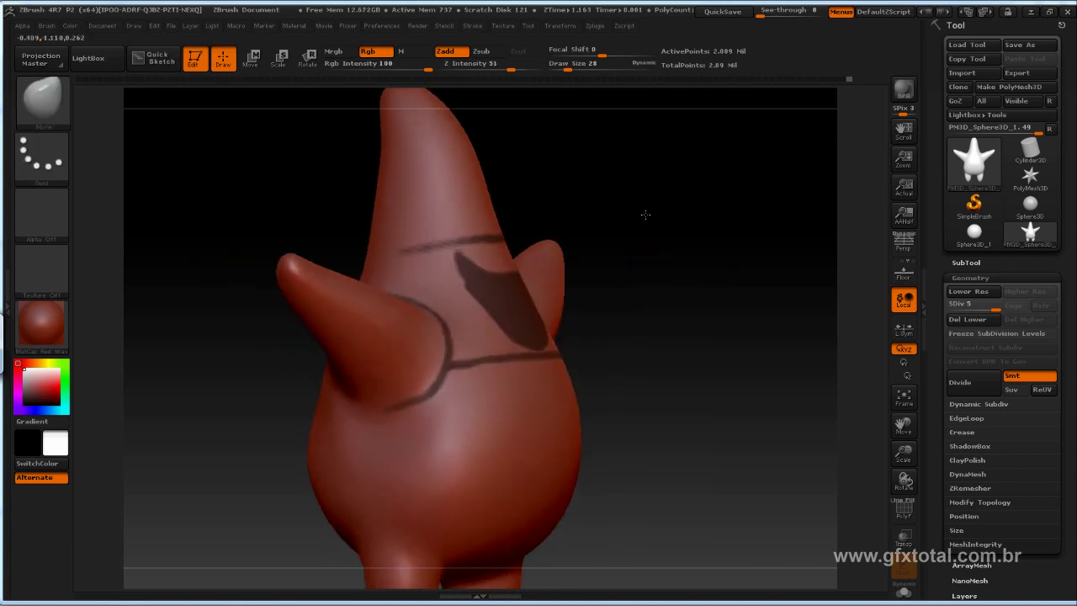
key("alt+Tab")
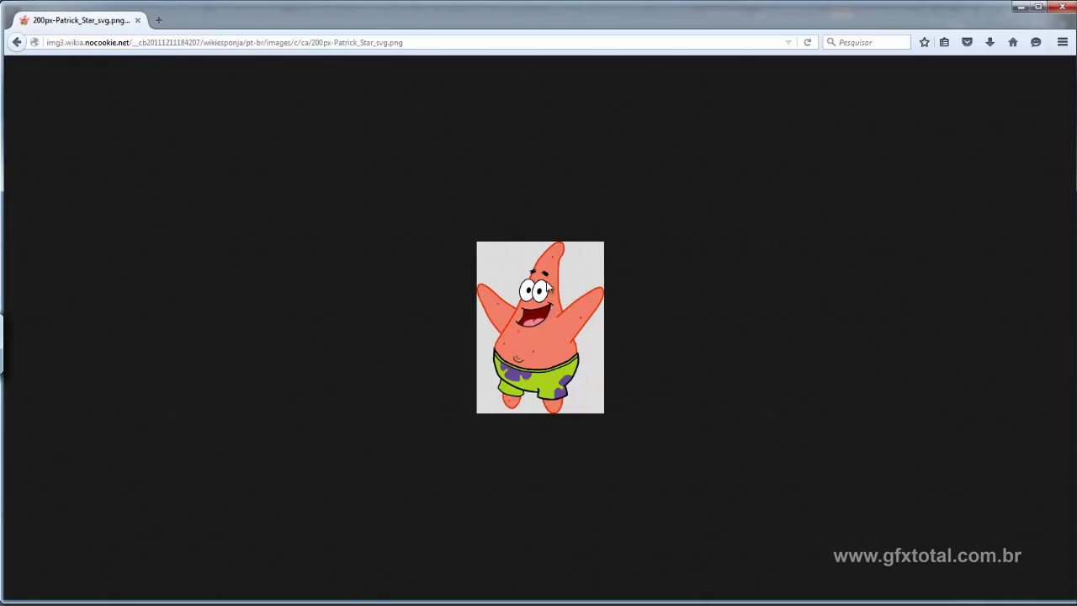
key("alt+Tab")
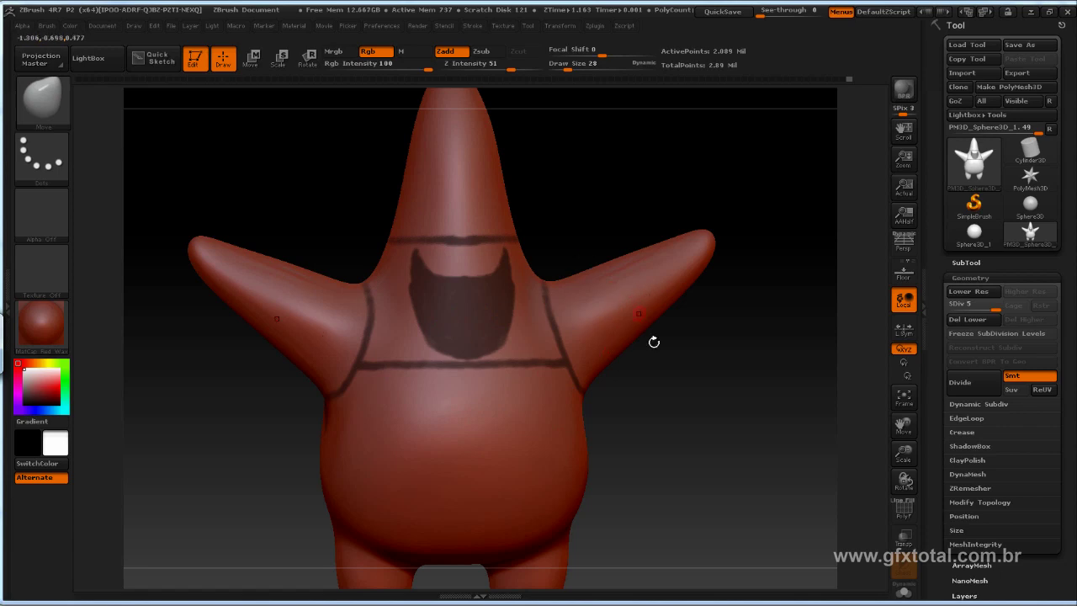
Step: Clear the mask and delete levels above SDiv 2, leaving 32,769 points
key("ctrl")
left_click_drag(709, 384, 731, 416, "ctrl")
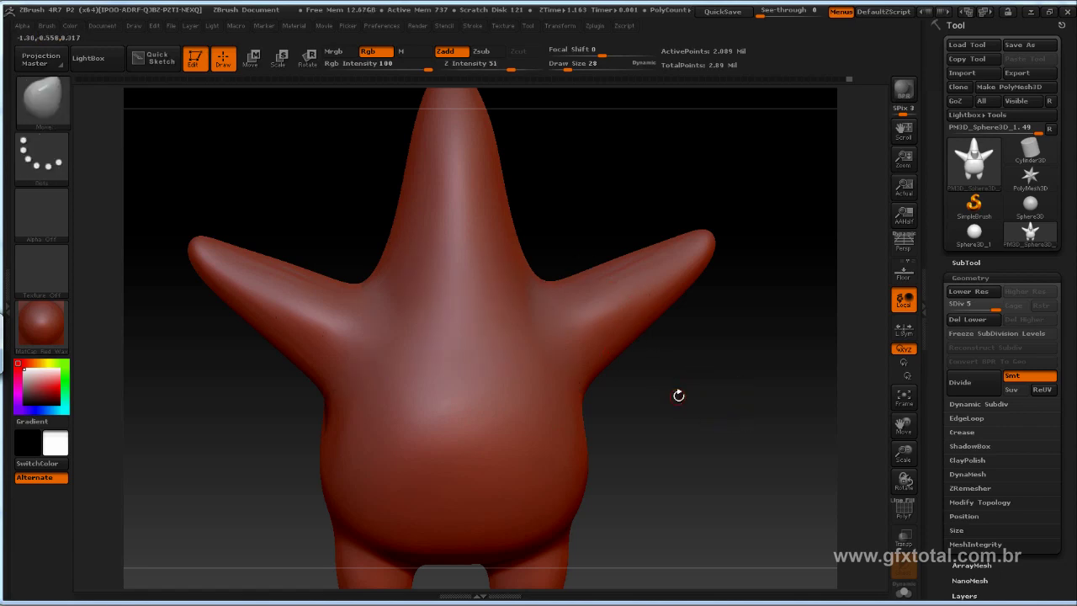
left_click_drag(989, 307, 961, 306)
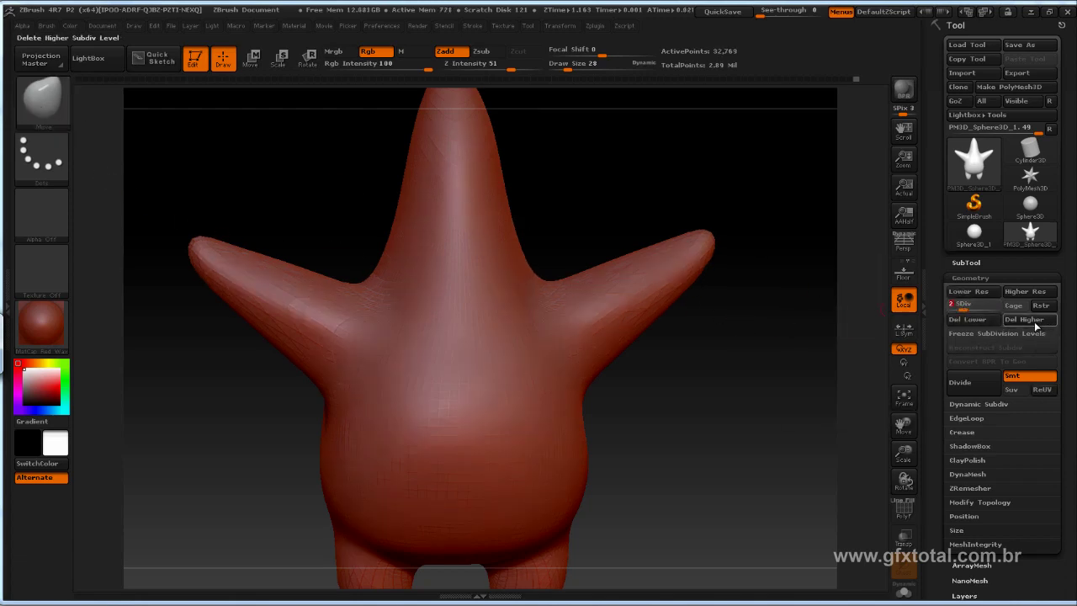
left_click(1019, 318)
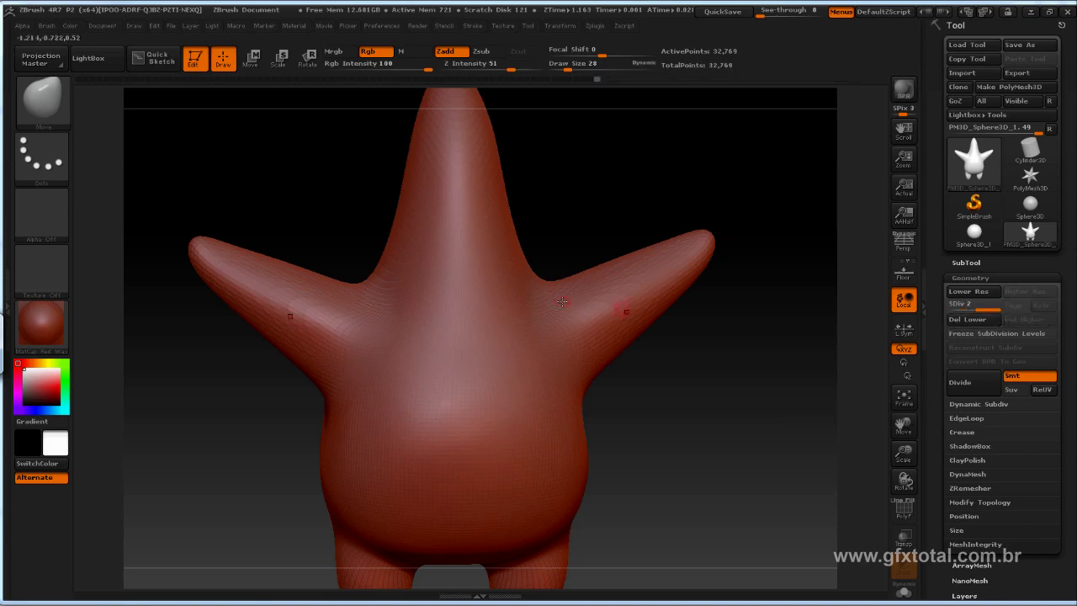
left_click(37, 112)
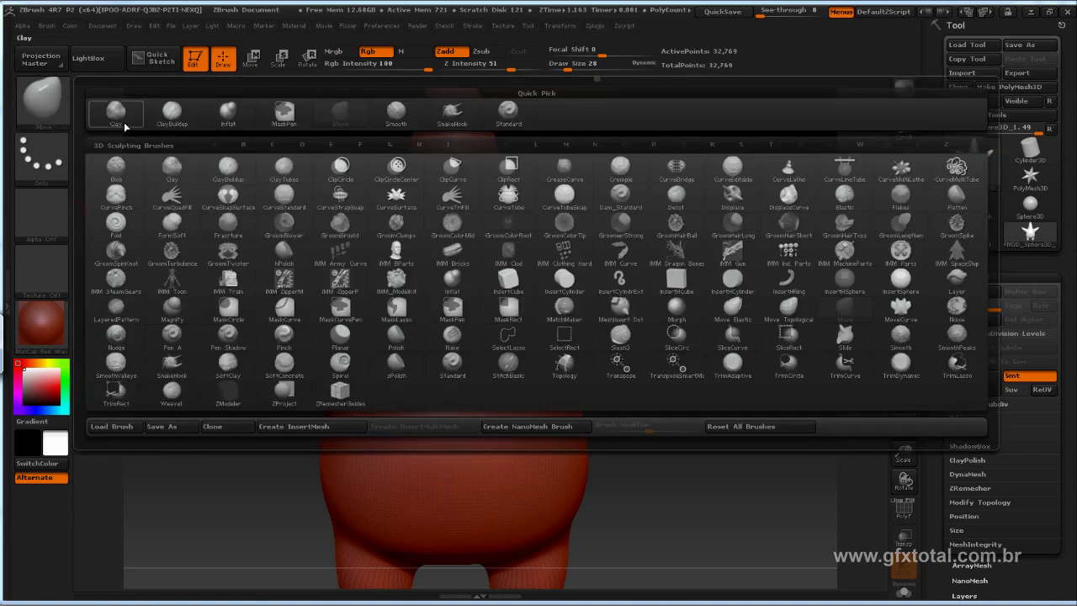
Step: Select the Standard brush, turn on X symmetry and face the model front
left_click(509, 114)
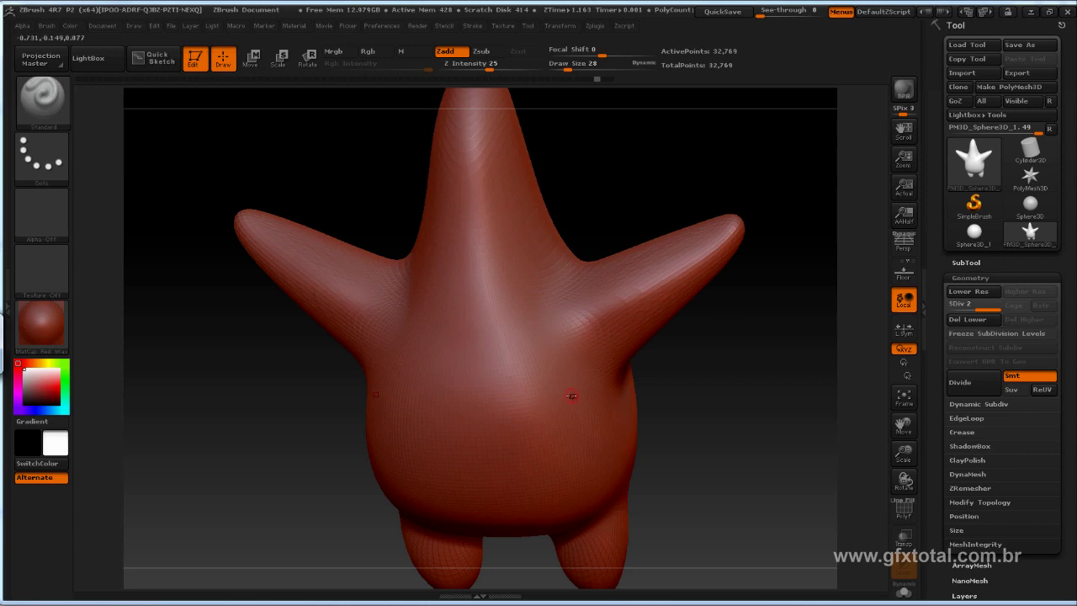
mouse_move(591, 200)
left_mouse_down()
mouse_move(609, 185)
mouse_move(613, 161)
mouse_move(593, 258)
left_mouse_up()
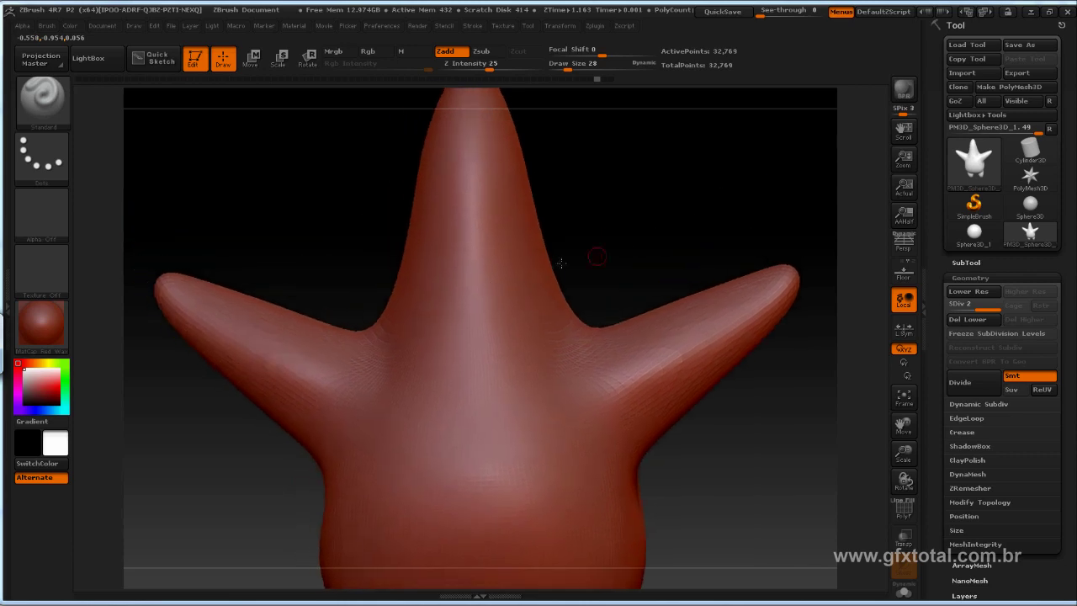
left_click(42, 98)
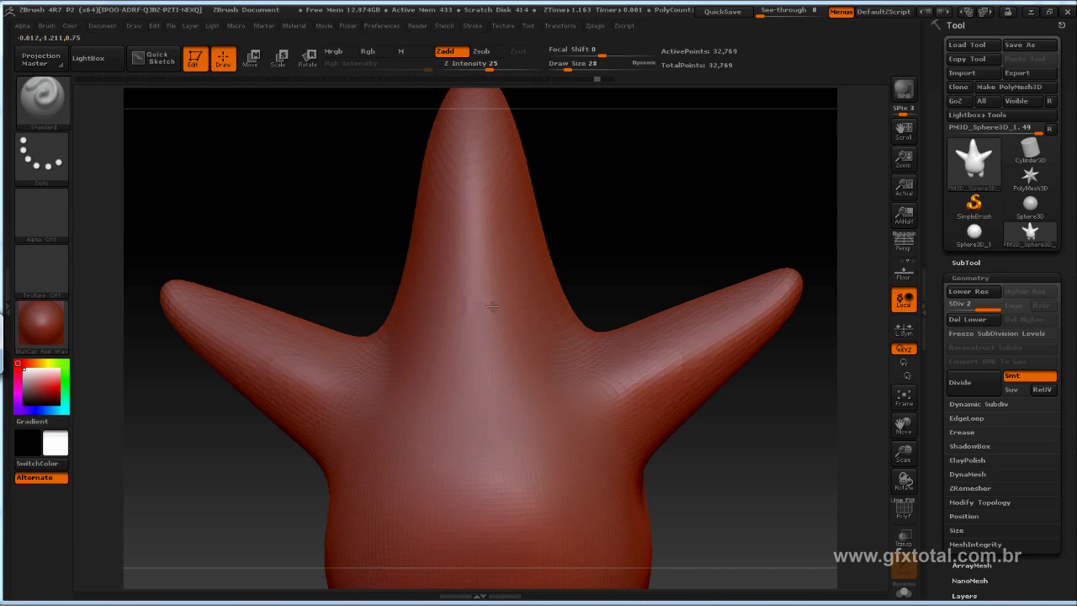
key("x")
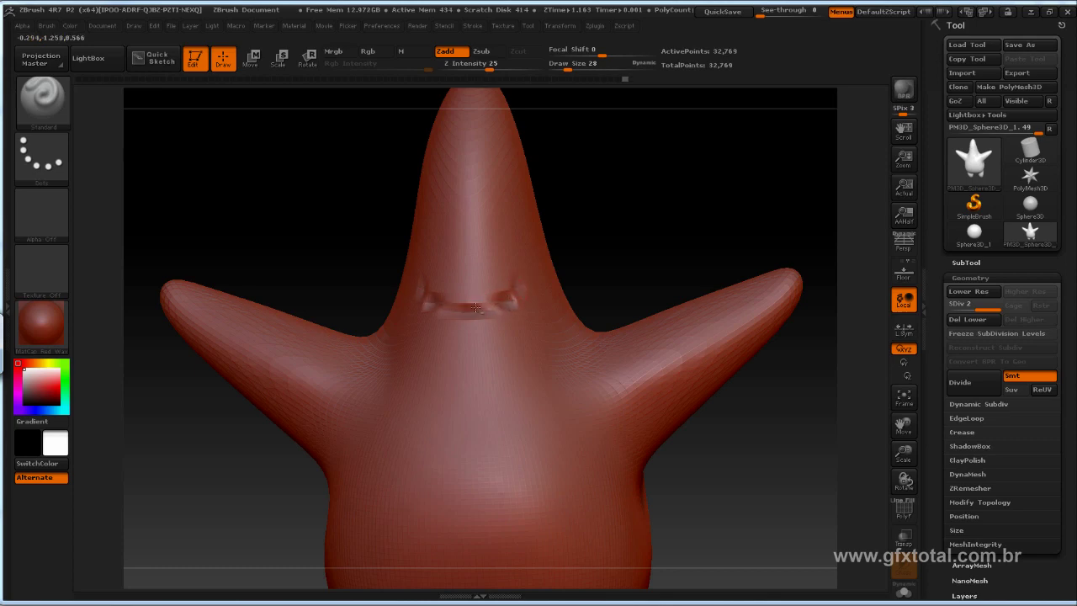
left_click_drag(629, 250, 624, 278)
mouse_move(594, 270)
left_mouse_down()
mouse_move(547, 245)
mouse_move(711, 202)
mouse_move(665, 179)
mouse_move(659, 228)
mouse_move(523, 266)
left_mouse_up()
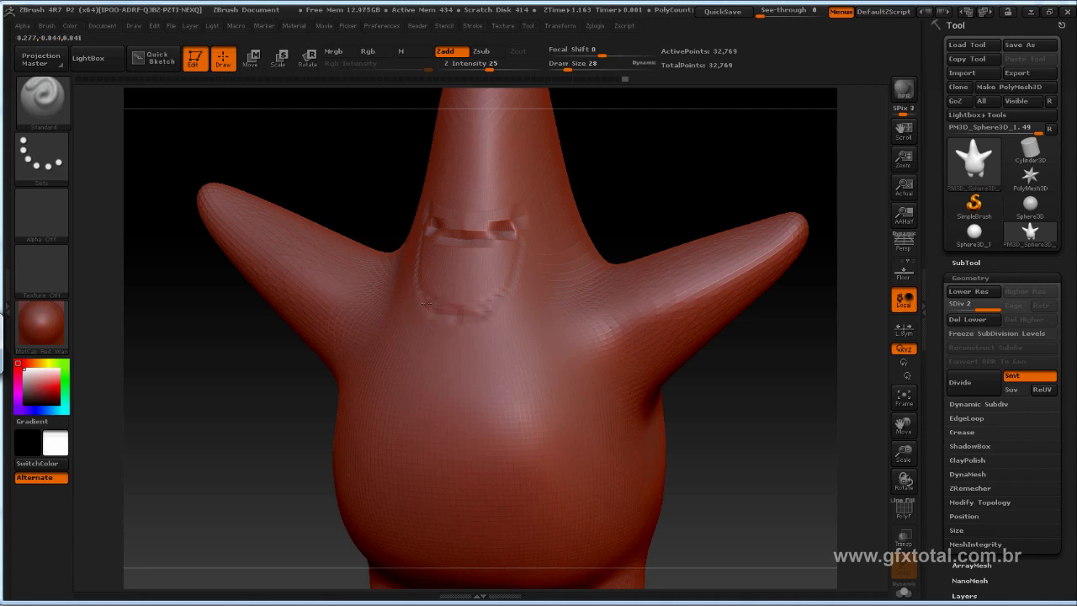
left_click_drag(647, 225, 594, 340)
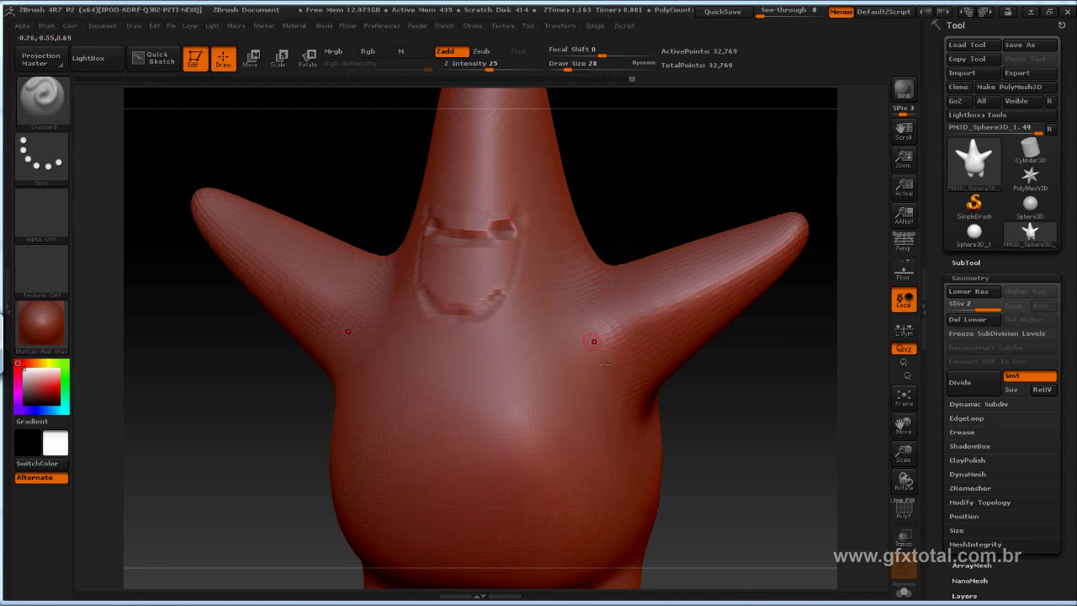
mouse_move(638, 208)
left_mouse_down()
mouse_move(663, 216)
mouse_move(476, 69)
mouse_move(521, 67)
left_mouse_up()
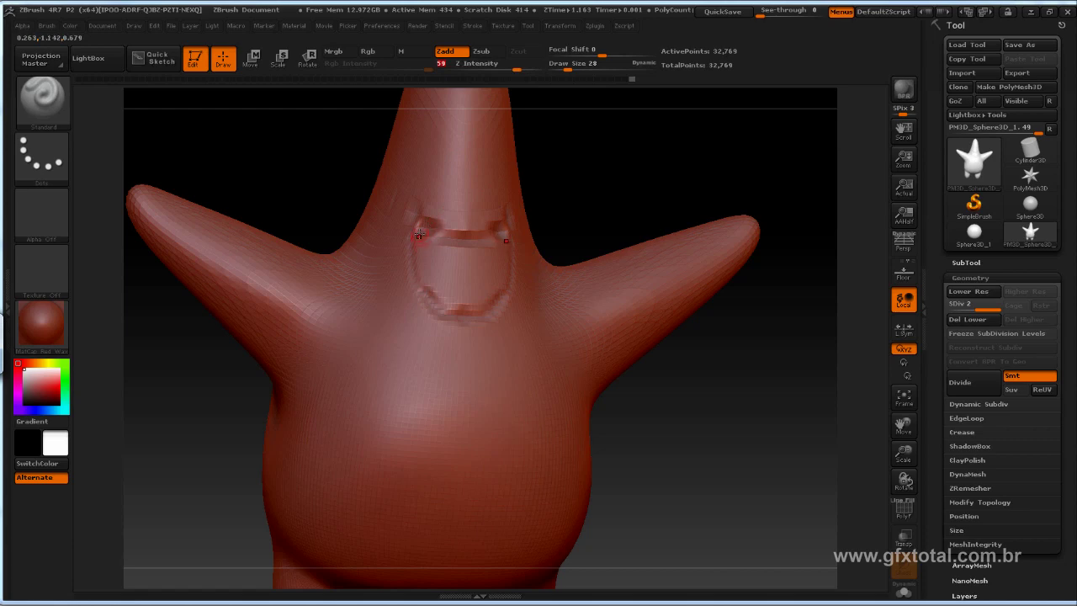
Step: Carve the mouth outline, defined lips and tooth-like grooves inside
mouse_move(418, 234)
left_mouse_down()
mouse_move(421, 277)
mouse_move(458, 304)
left_mouse_up()
mouse_move(455, 239)
left_mouse_down()
mouse_move(429, 279)
mouse_move(461, 303)
mouse_move(481, 299)
left_mouse_up()
mouse_move(496, 242)
left_mouse_down()
mouse_move(492, 289)
mouse_move(484, 277)
mouse_move(471, 305)
mouse_move(454, 299)
left_mouse_up()
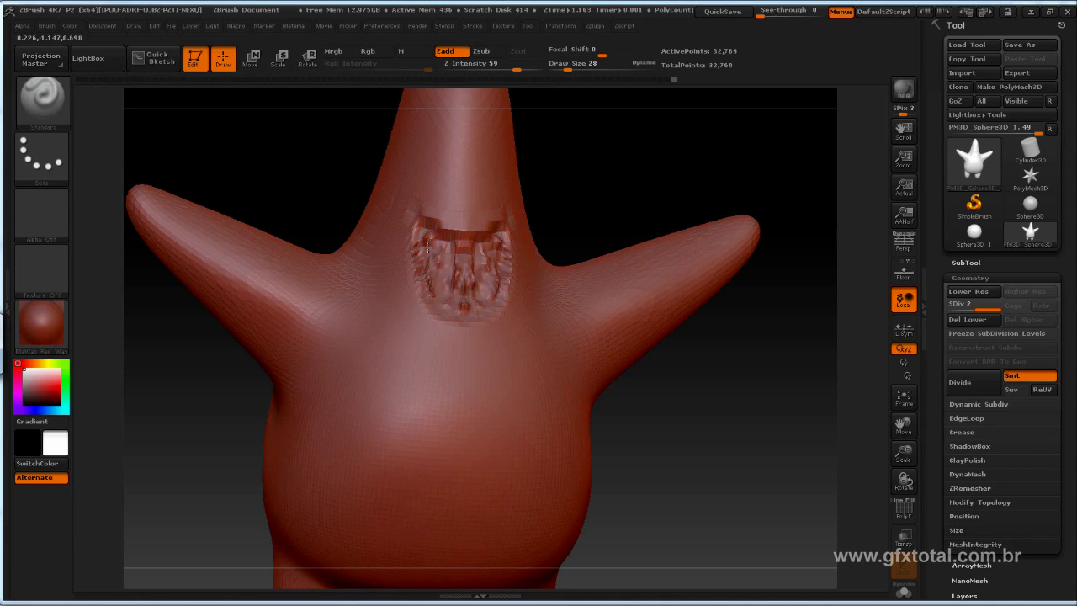
Step: Mask the mouth interior with MaskPen, then invert so only the mouth stays unmasked
key("b")
key("m")
key("r")
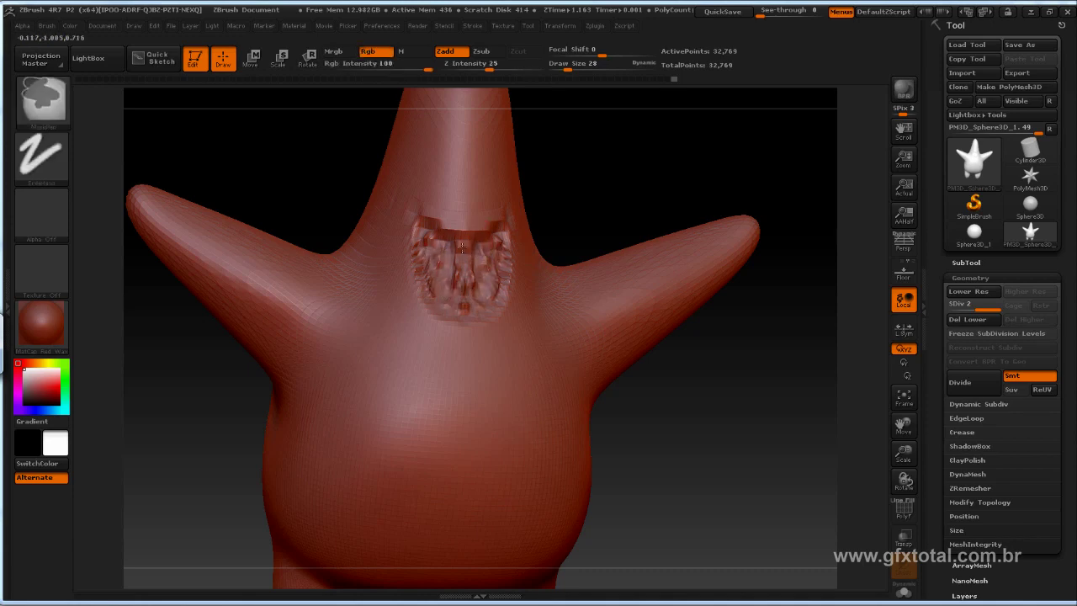
mouse_move(461, 246)
left_mouse_down()
mouse_move(492, 242)
mouse_move(487, 293)
mouse_move(467, 291)
mouse_move(462, 313)
mouse_move(464, 262)
mouse_move(443, 292)
left_mouse_up()
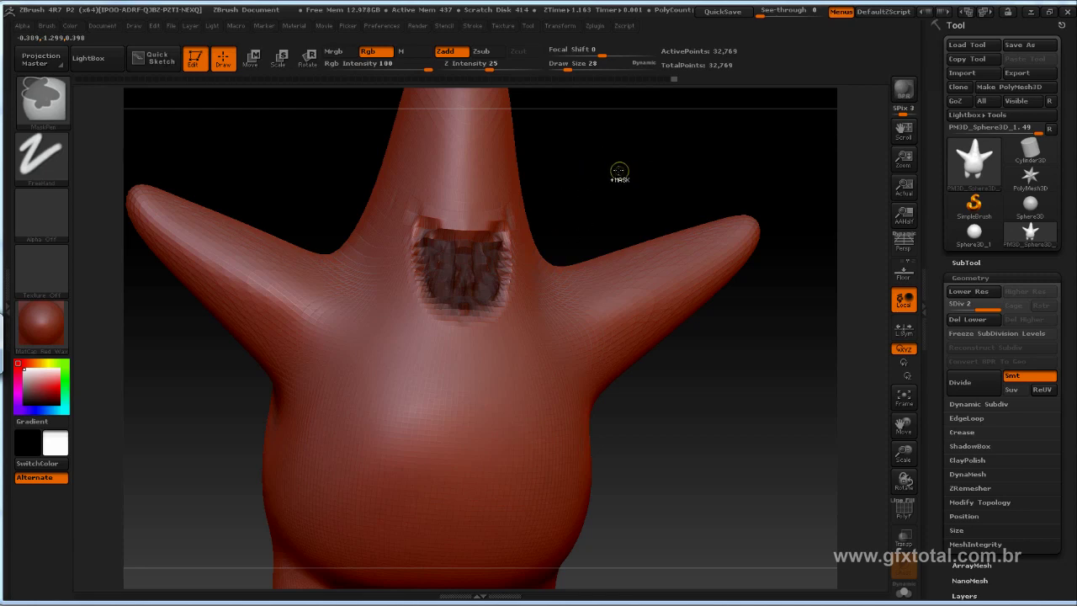
left_click(620, 173, "ctrl")
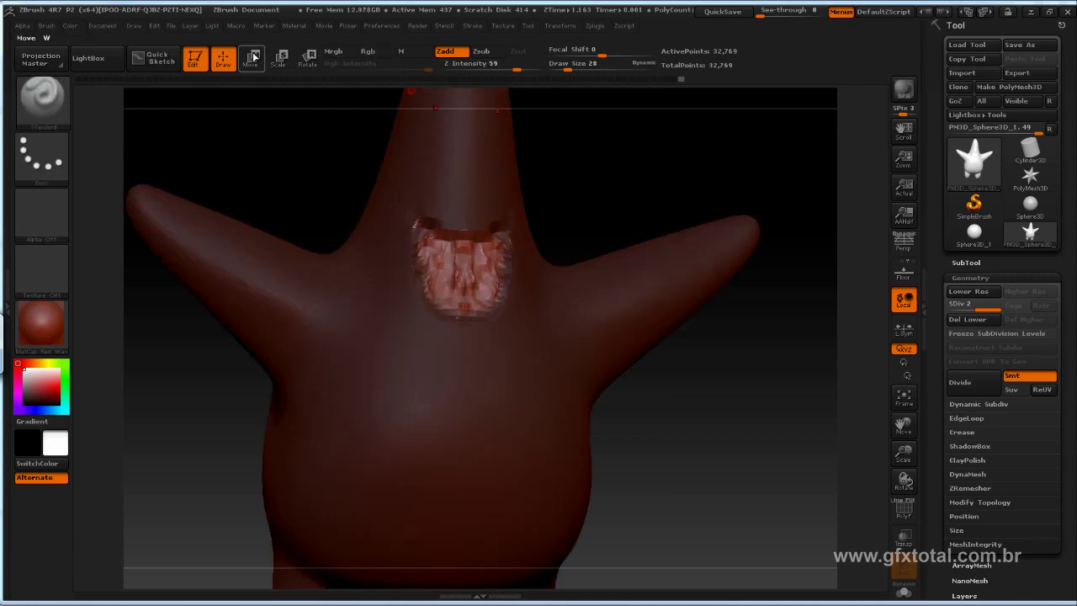
Step: Transpose-move the unmasked mouth interior deeper into the body
key("w")
mouse_move(595, 205)
left_mouse_down()
mouse_move(641, 188)
mouse_move(618, 219)
left_mouse_up()
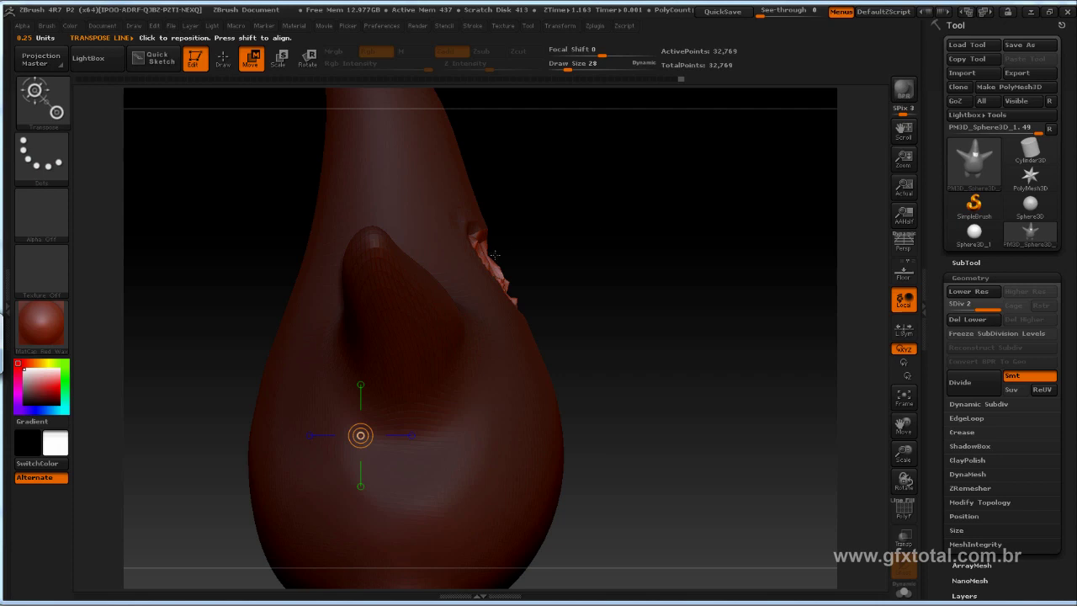
left_click_drag(489, 263, 707, 264)
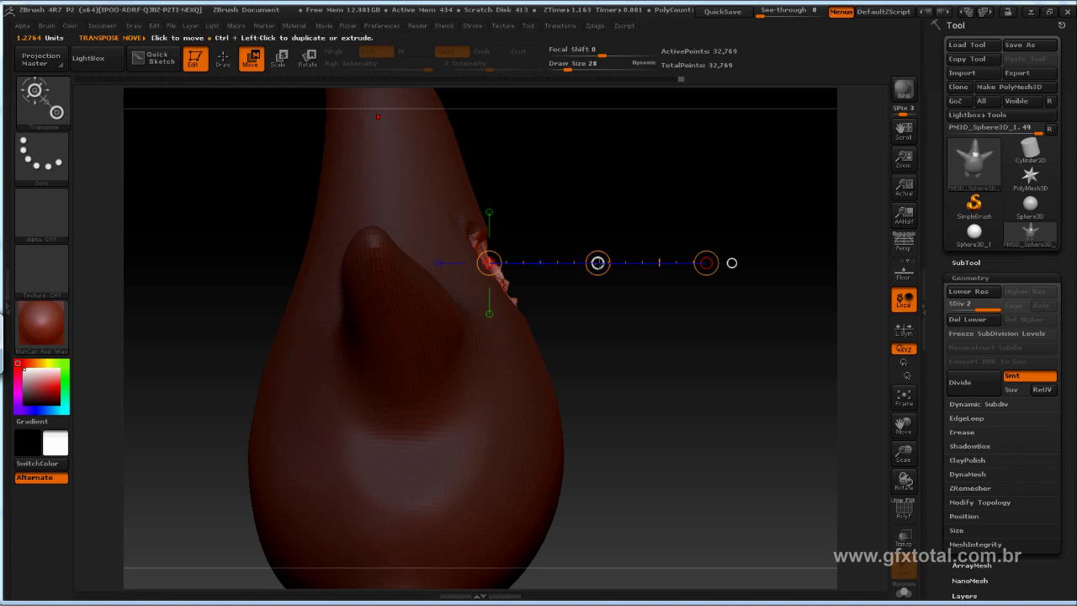
left_click_drag(597, 263, 579, 261)
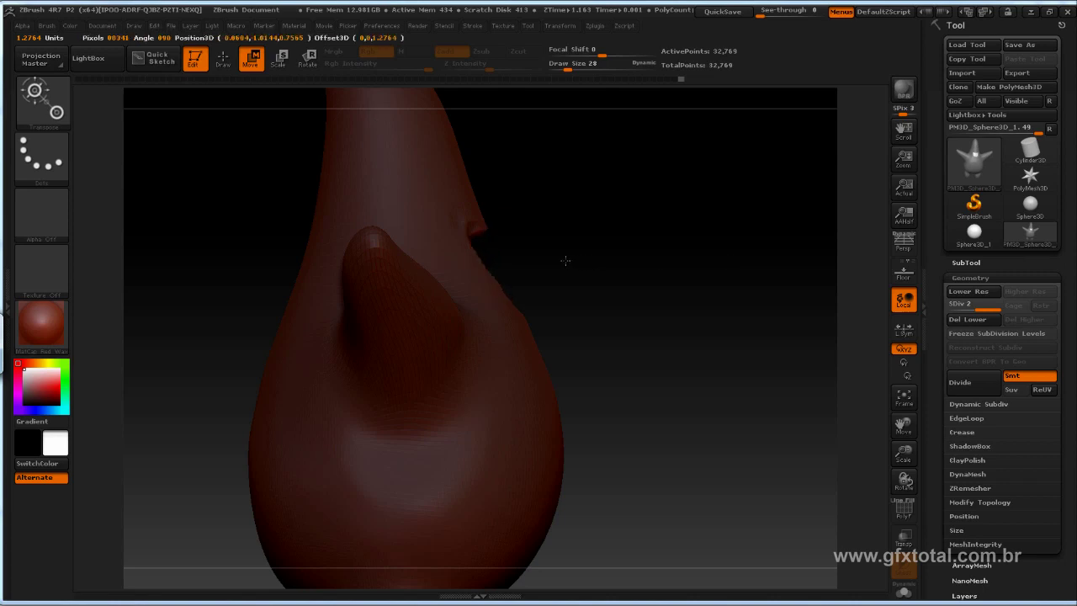
mouse_move(560, 261)
left_mouse_down()
mouse_move(629, 276)
mouse_move(538, 288)
mouse_move(384, 279)
mouse_move(547, 230)
left_mouse_up()
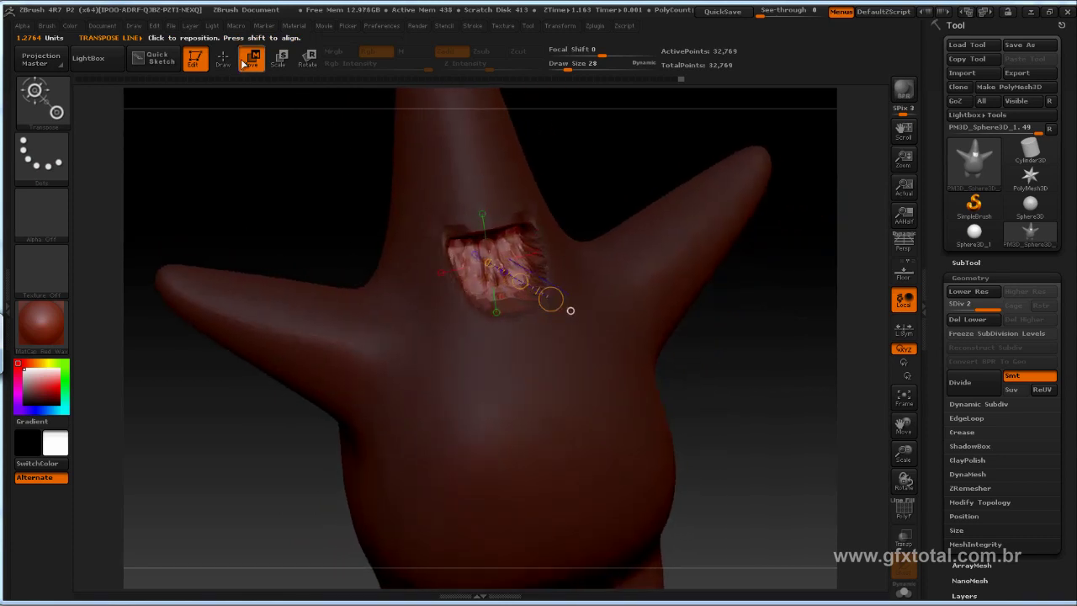
Step: Clear the mask and smooth the inside of the recessed mouth
key("q")
left_click_drag(314, 204, 327, 193)
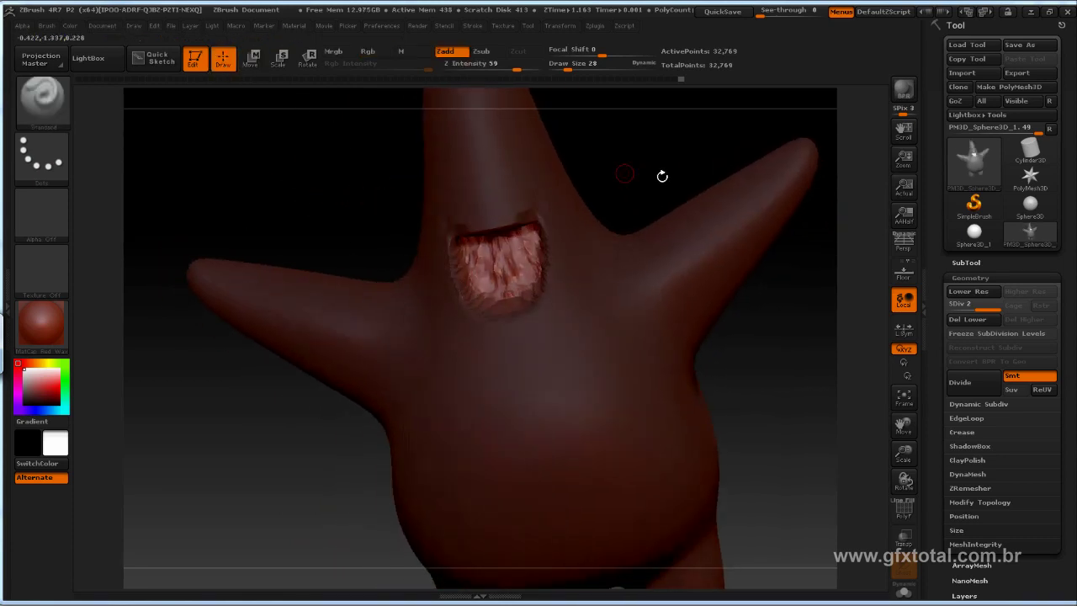
left_click_drag(623, 142, 695, 195, "ctrl")
left_click_drag(776, 353, 798, 330, "shift")
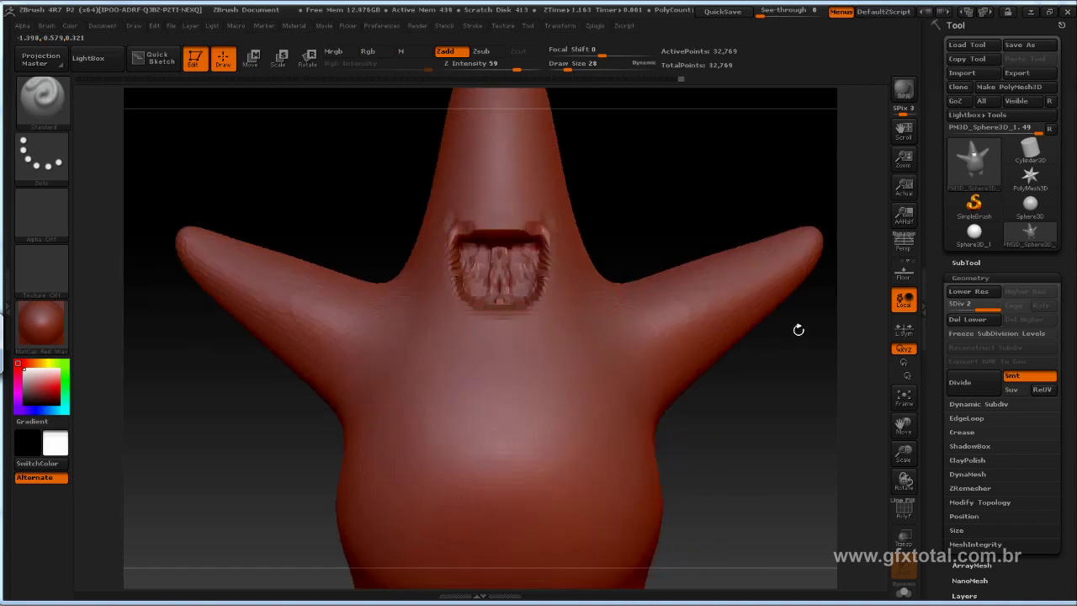
left_click_drag(694, 164, 548, 277)
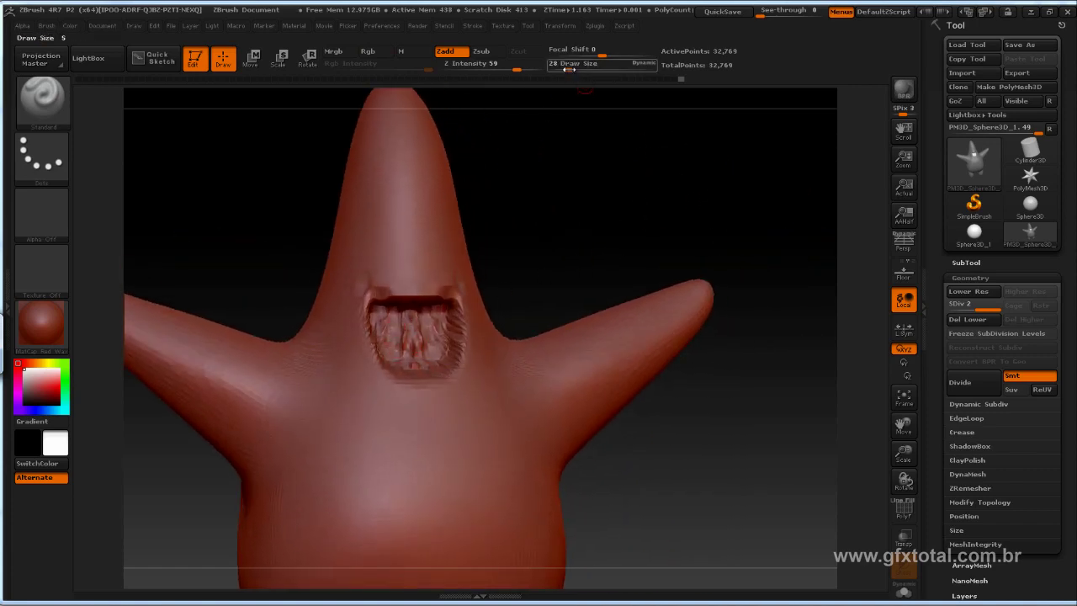
key("shift")
left_click_drag(404, 334, 409, 332, "shift")
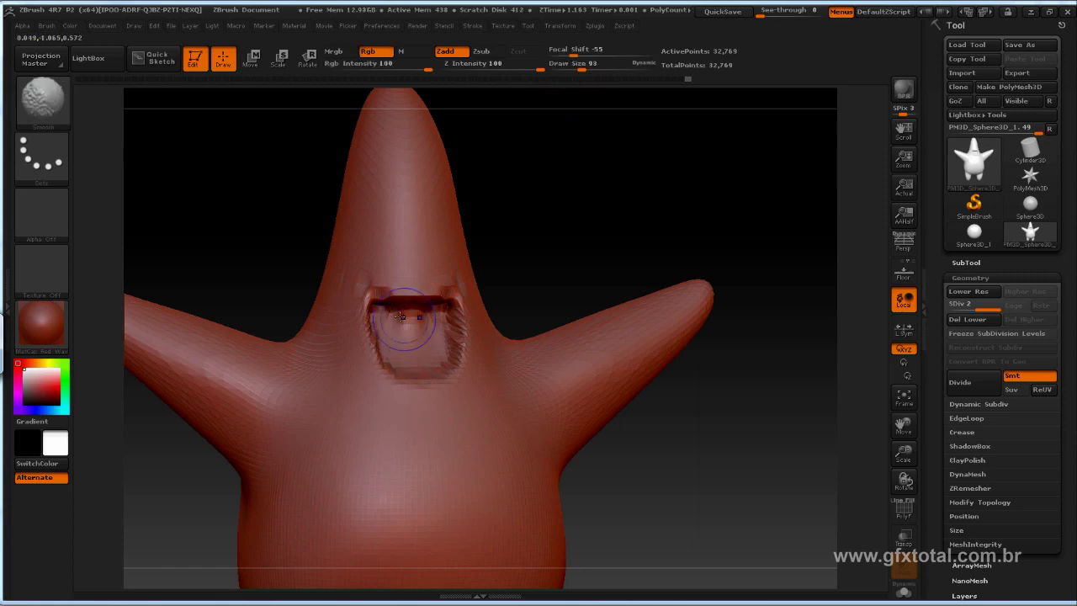
left_click_drag(597, 210, 414, 313)
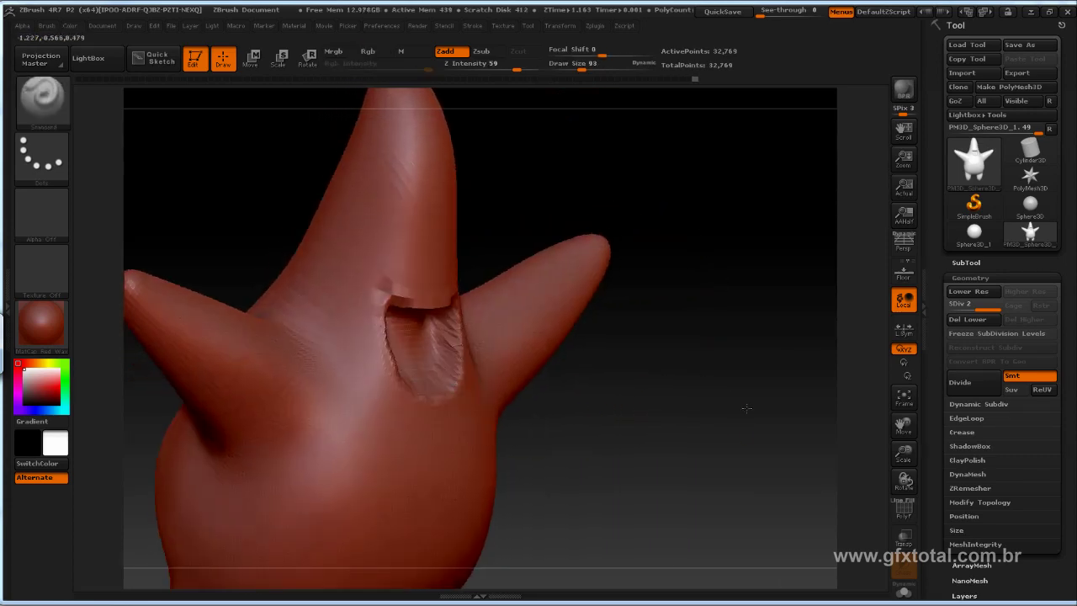
Step: Divide the mesh once to SDiv 3, giving 130,817 points
left_click_drag(656, 385, 777, 396)
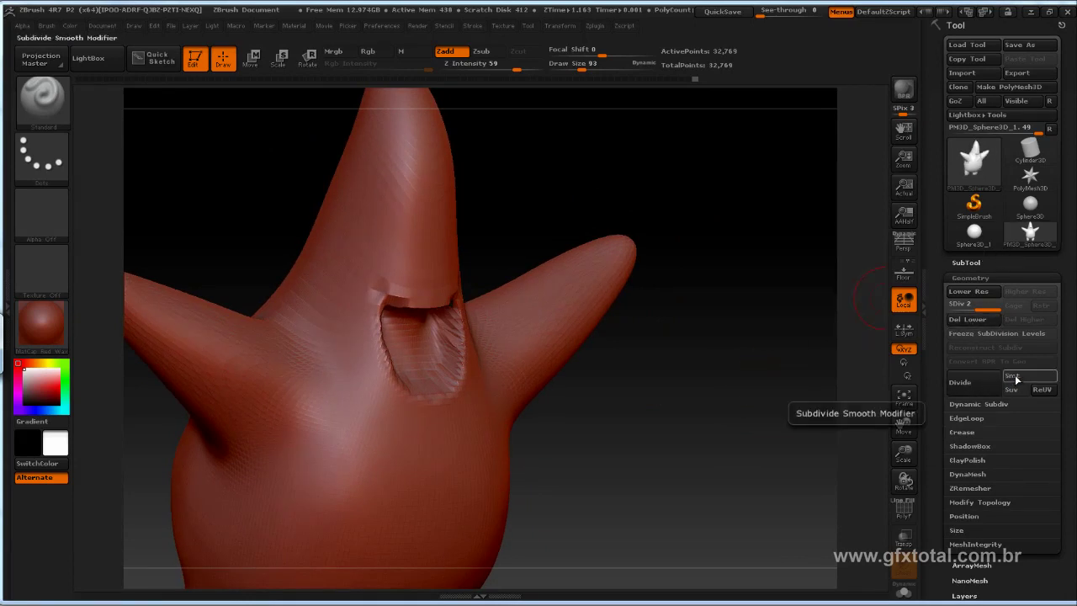
left_click(976, 383)
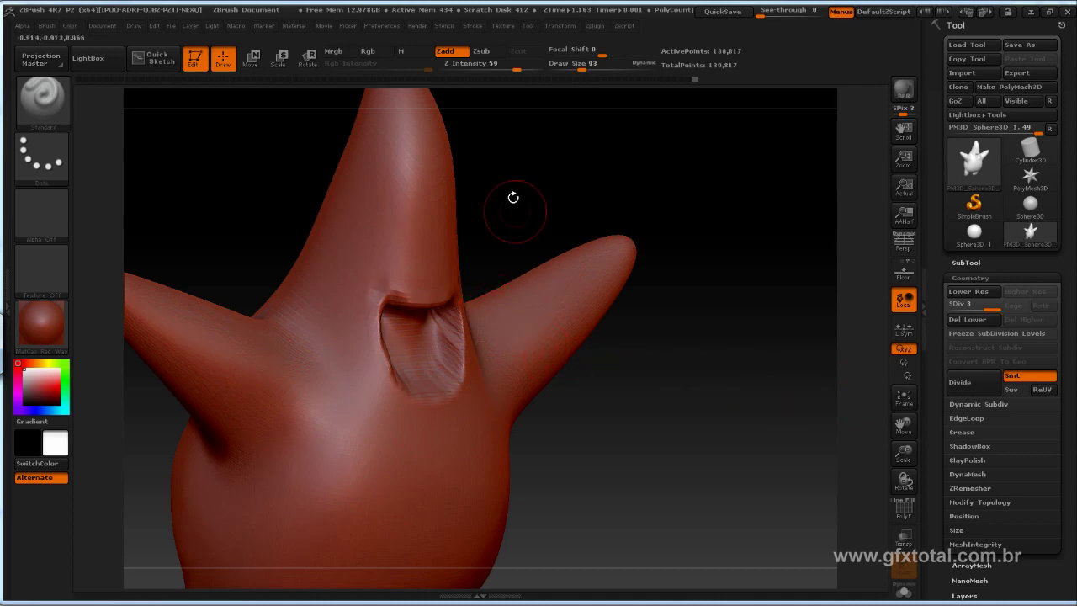
left_click_drag(511, 200, 443, 345, "shift")
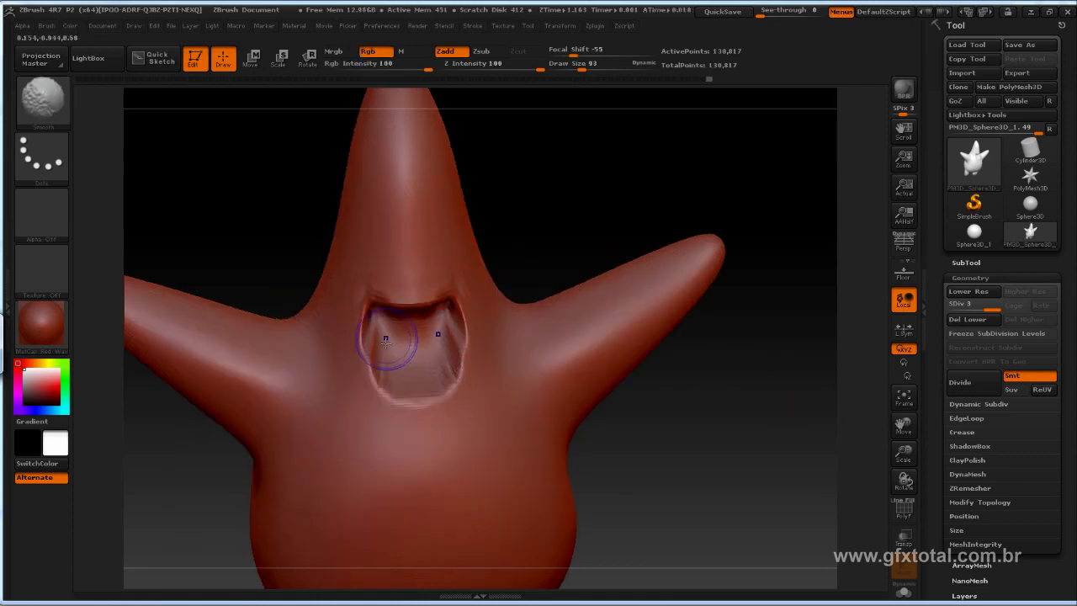
Step: With the Move brush, pull the mouth's corners and sides outward and smooth the bump beside it
left_click(46, 100)
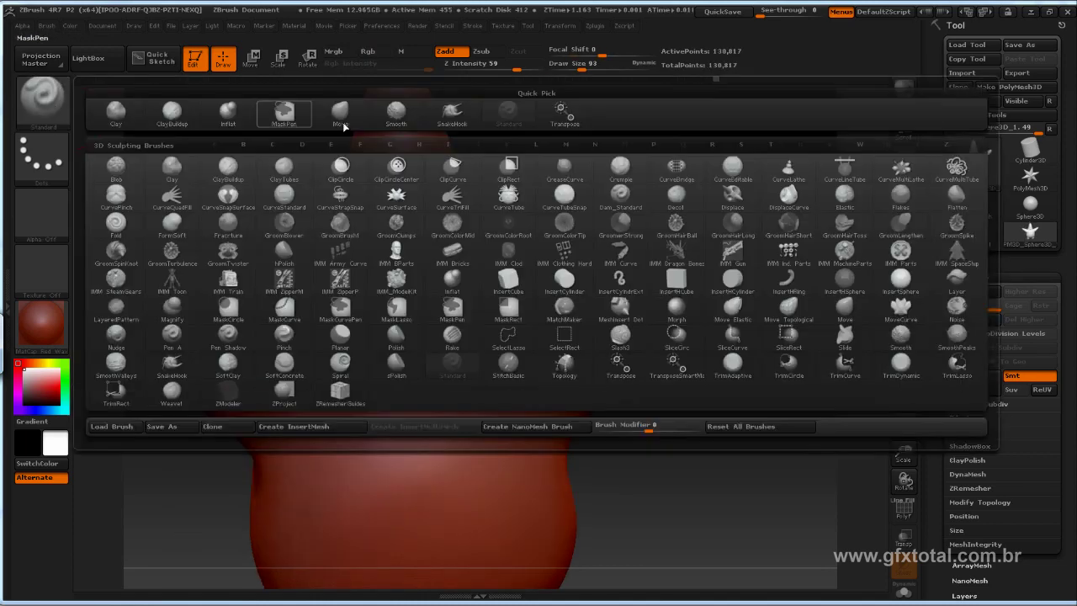
left_click(342, 114)
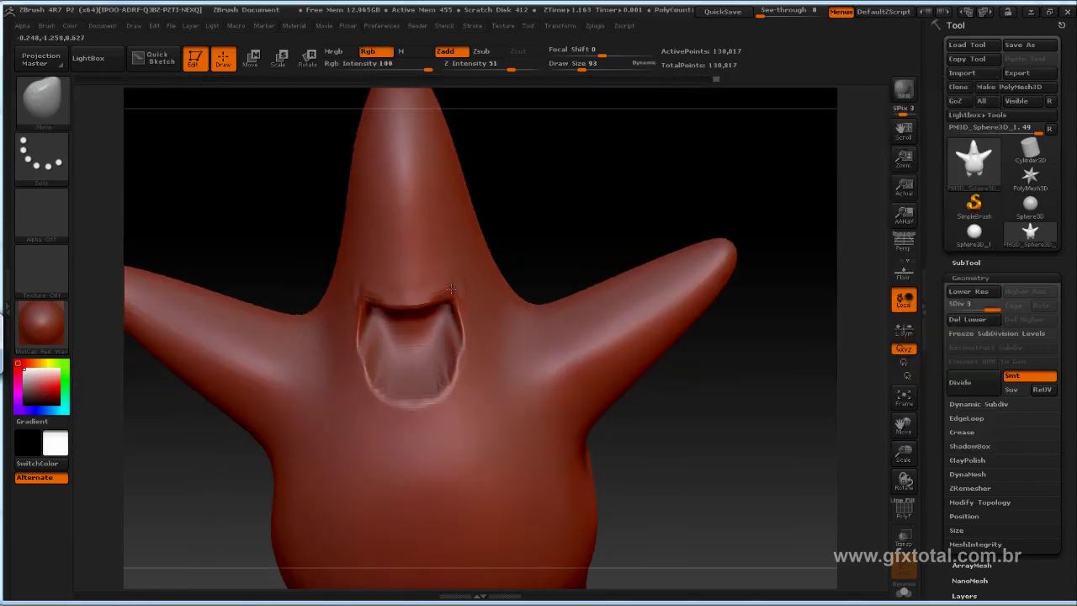
left_click_drag(451, 289, 463, 295)
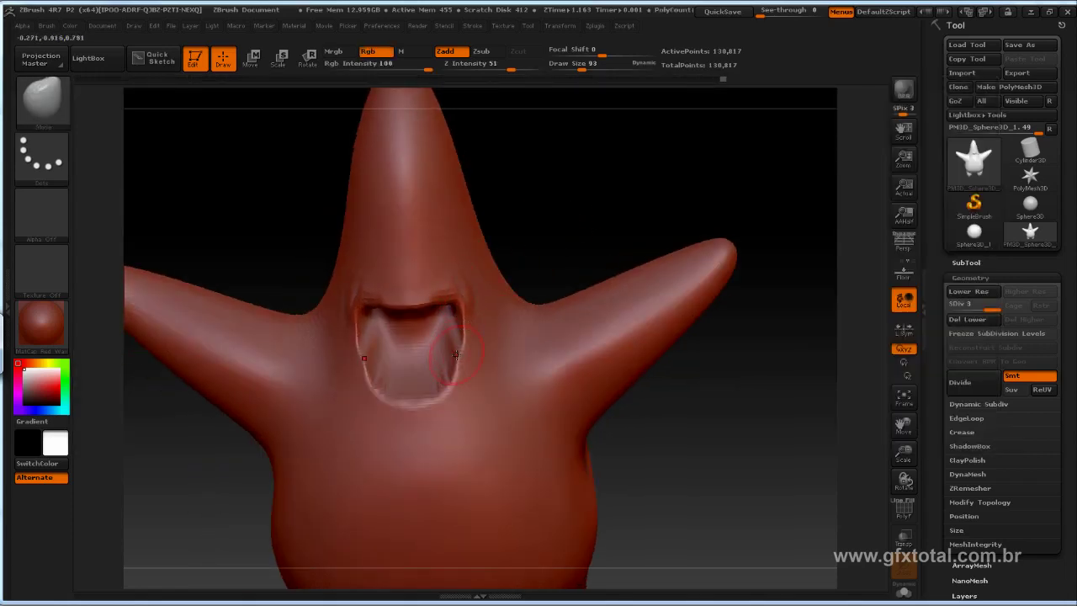
left_click_drag(455, 354, 457, 344)
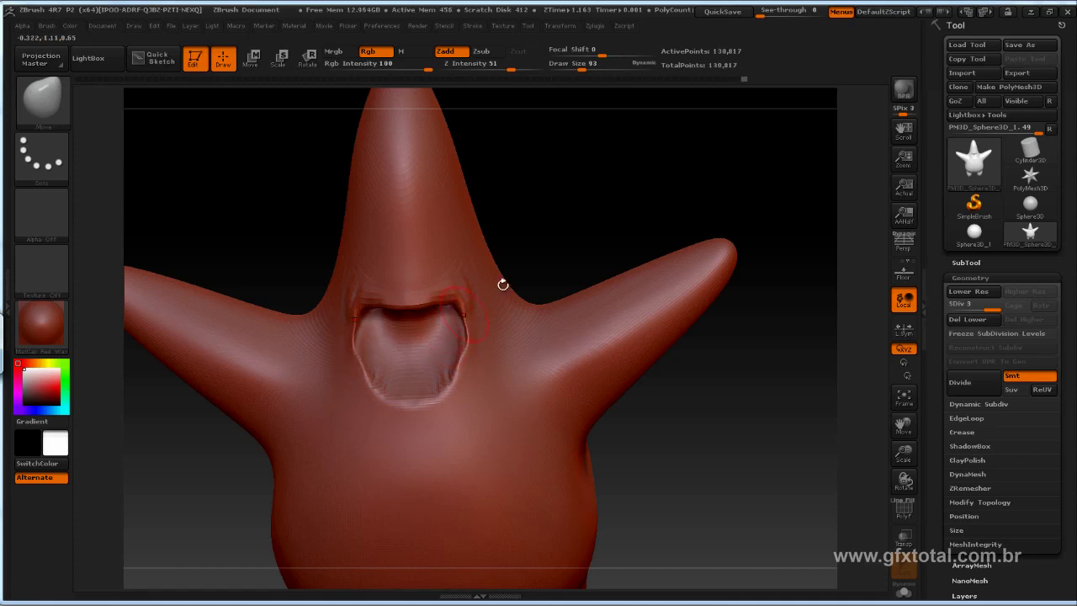
mouse_move(502, 283)
left_mouse_down()
mouse_move(502, 264)
mouse_move(425, 316)
left_mouse_up()
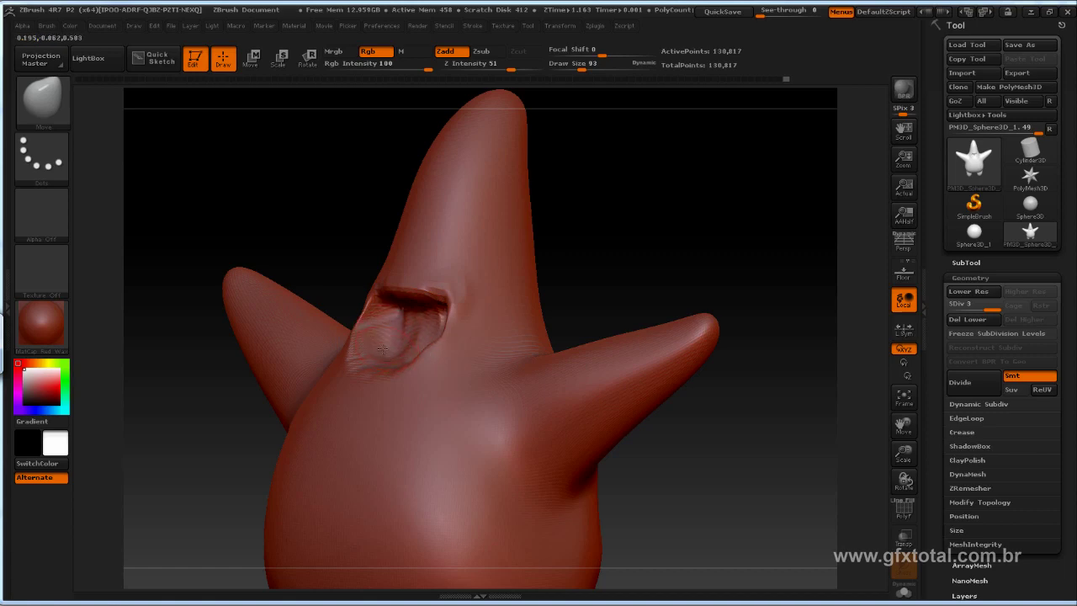
left_click_drag(577, 277, 393, 359)
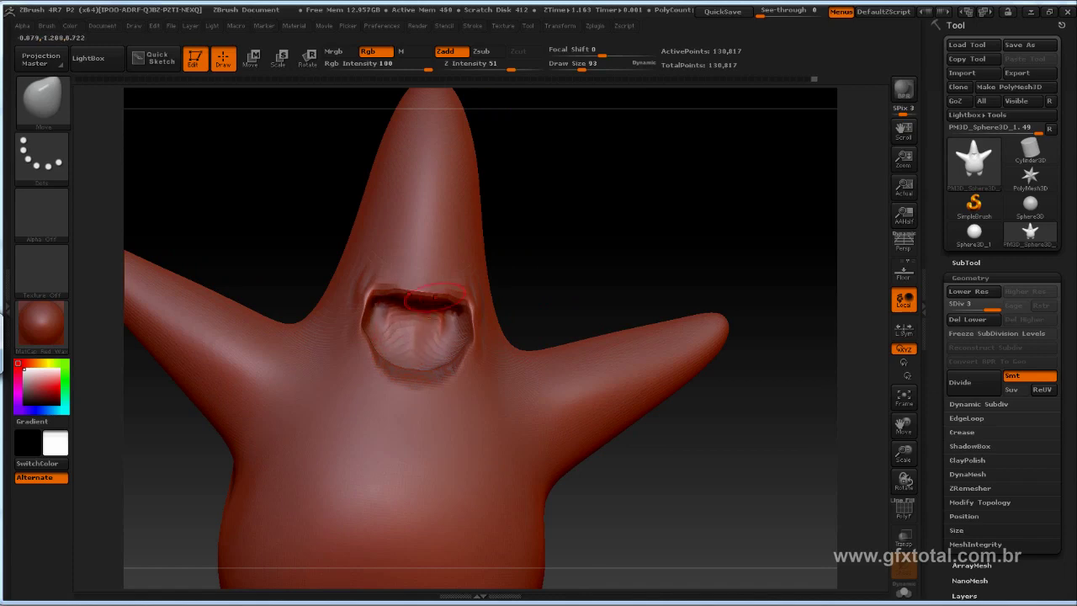
left_click_drag(435, 298, 493, 284)
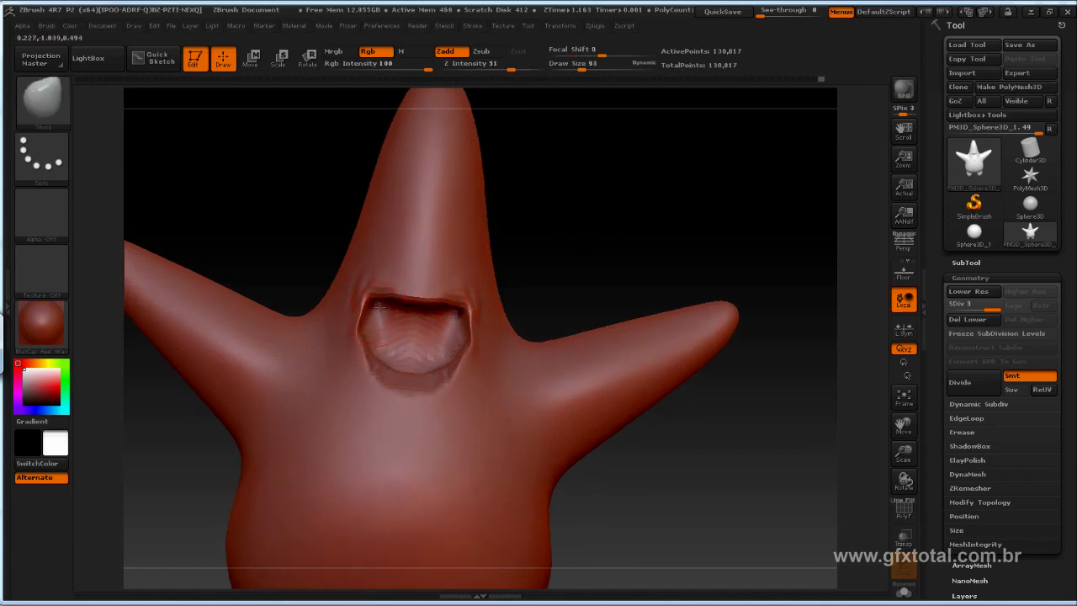
left_click_drag(360, 289, 370, 308, "shift")
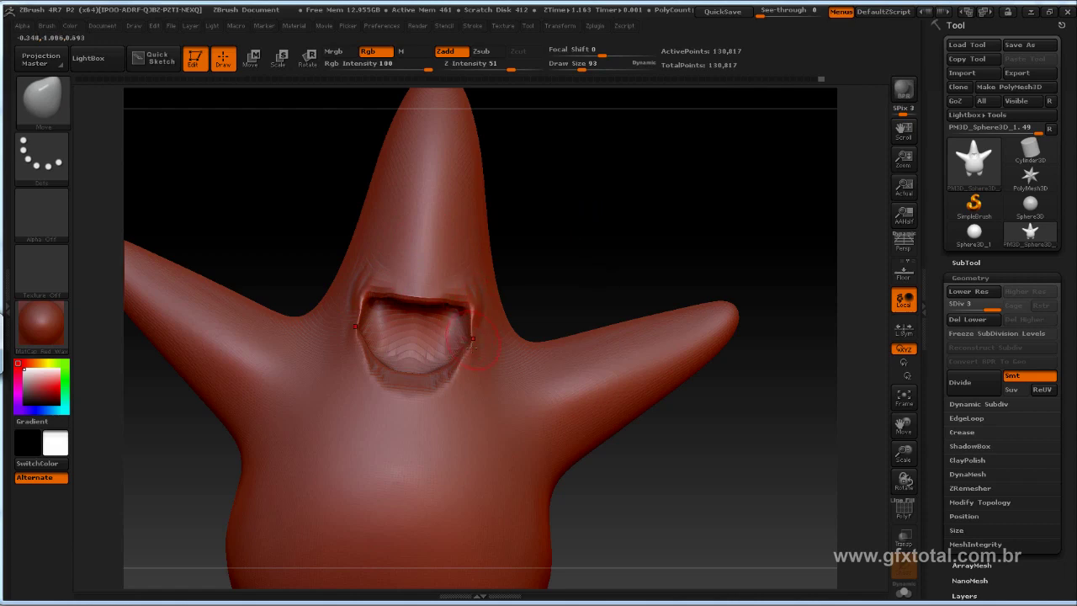
Step: Resize the brush from 220 to 97 and Shift-smooth the mouth's left inner wall into shape
mouse_move(572, 221)
left_mouse_down()
mouse_move(608, 236)
mouse_move(513, 265)
left_mouse_up()
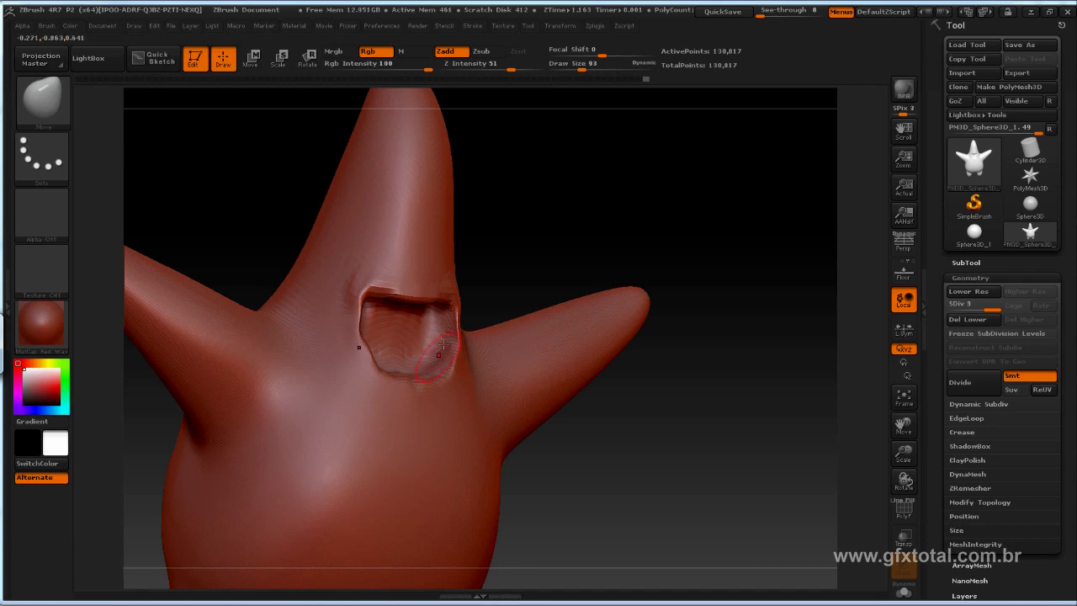
mouse_move(570, 281)
left_mouse_down()
mouse_move(572, 265)
mouse_move(517, 240)
mouse_move(538, 233)
left_mouse_up()
key("space")
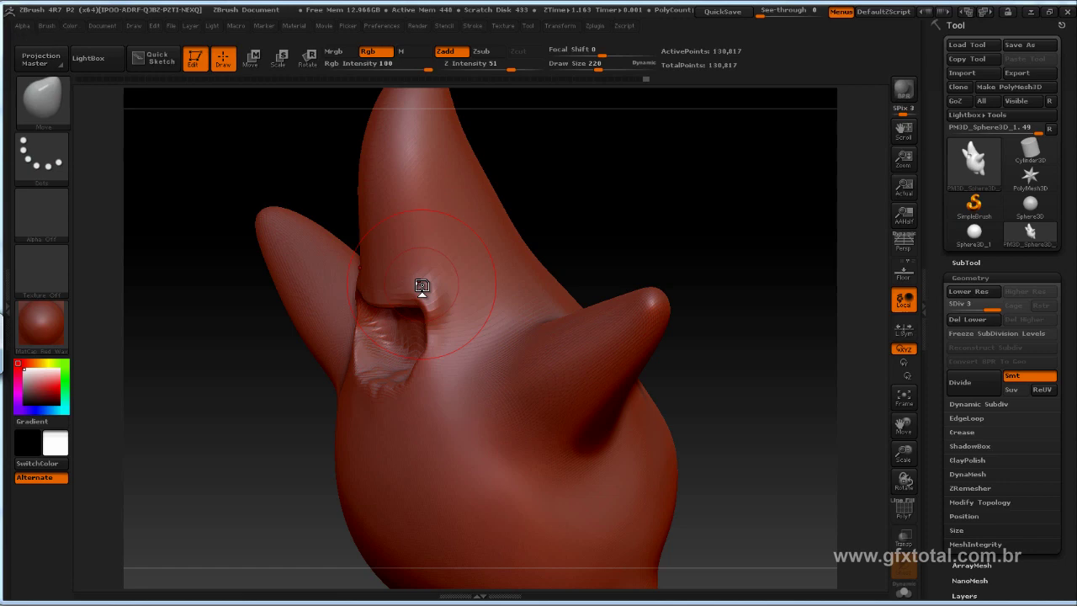
mouse_move(687, 260)
left_mouse_down("shift")
mouse_move(664, 180)
mouse_move(468, 252)
left_mouse_up("shift")
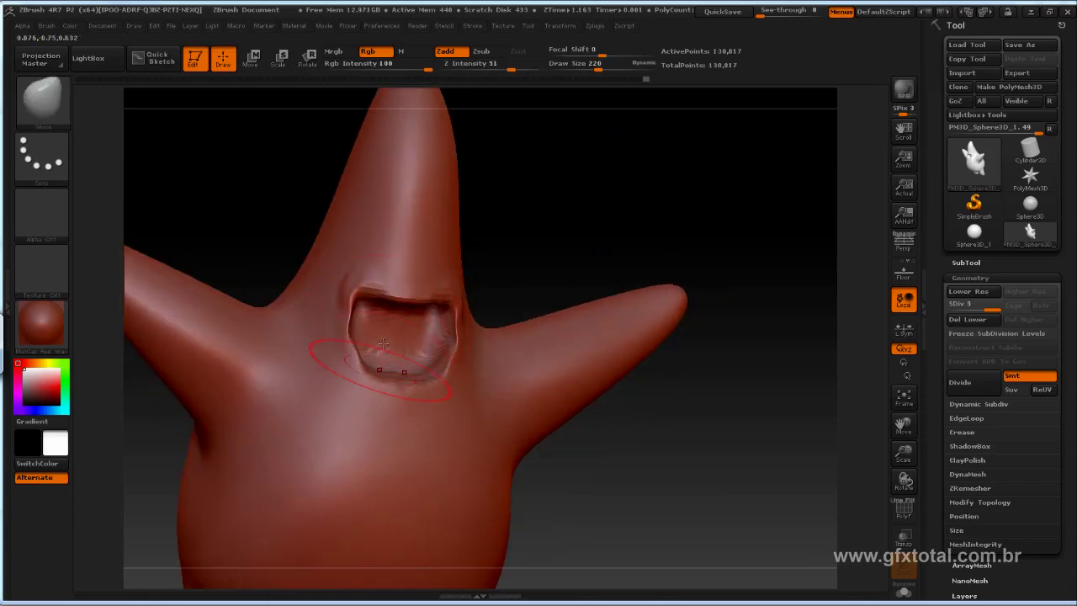
key("space")
mouse_move(354, 243)
left_mouse_down()
mouse_move(333, 309)
mouse_move(397, 290)
mouse_move(385, 293)
mouse_move(383, 273)
left_mouse_up()
key("shift")
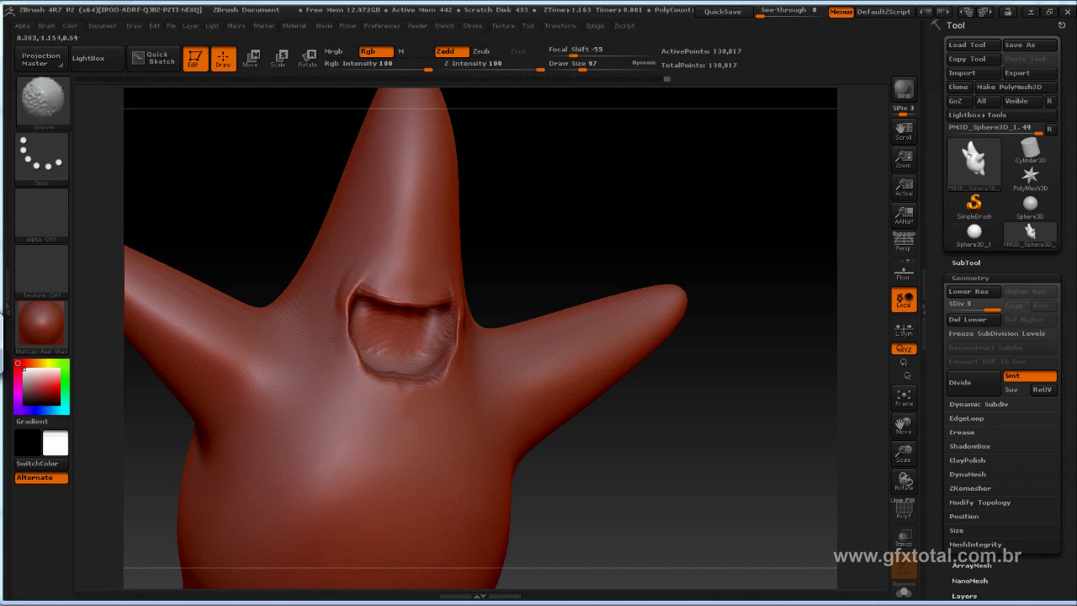
left_click_drag(361, 341, 348, 354)
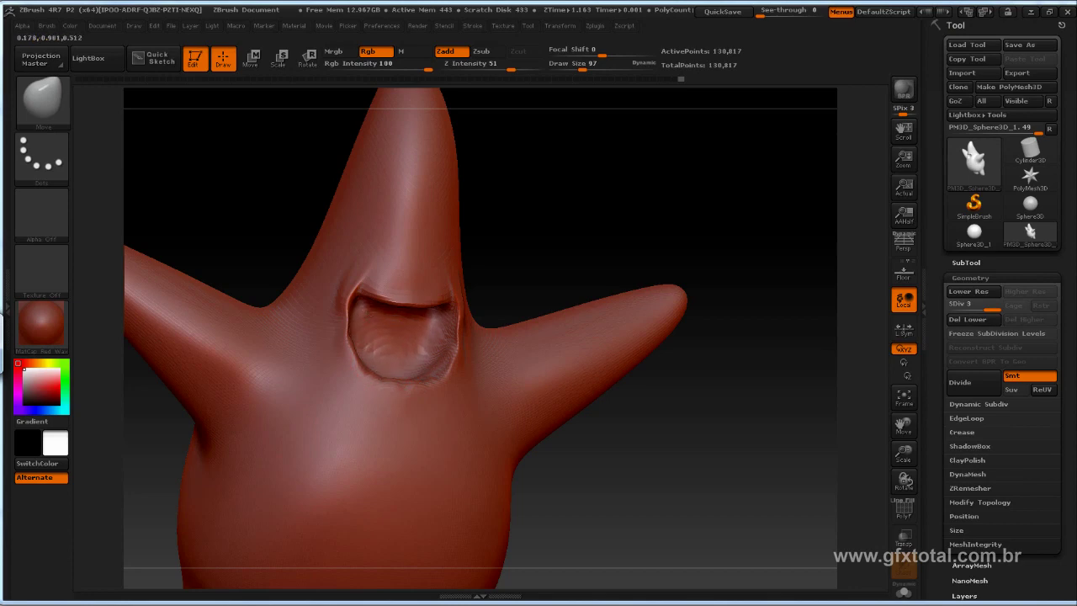
mouse_move(637, 269)
left_mouse_down()
mouse_move(583, 293)
mouse_move(570, 238)
mouse_move(258, 228)
left_mouse_up()
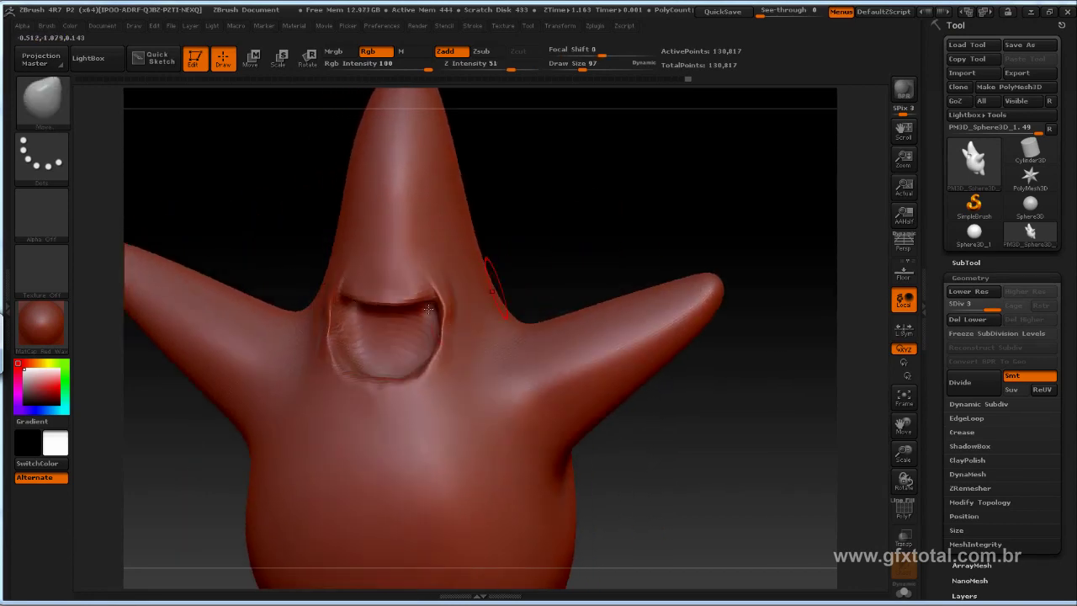
Step: With the Standard brush at size 42, thicken the mouth corners and smooth the upper lip and lower edge
left_click(41, 93)
left_click(512, 120)
mouse_move(596, 190)
left_mouse_down()
mouse_move(604, 195)
mouse_move(514, 288)
left_mouse_up()
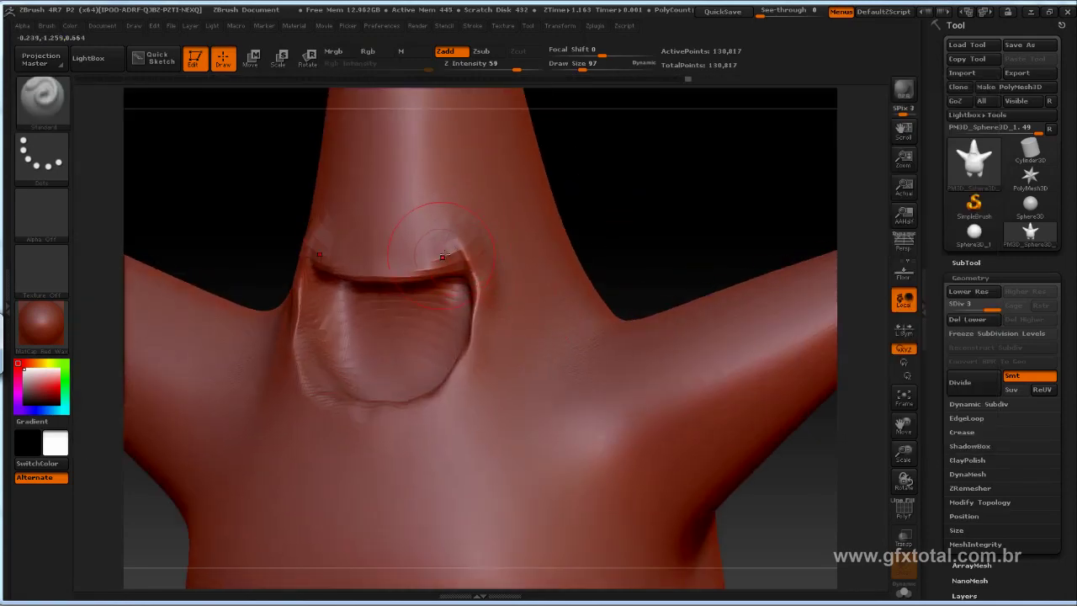
key("space")
mouse_move(505, 241)
left_mouse_down()
mouse_move(454, 241)
mouse_move(486, 319)
left_mouse_up()
left_click_drag(484, 275, 465, 264)
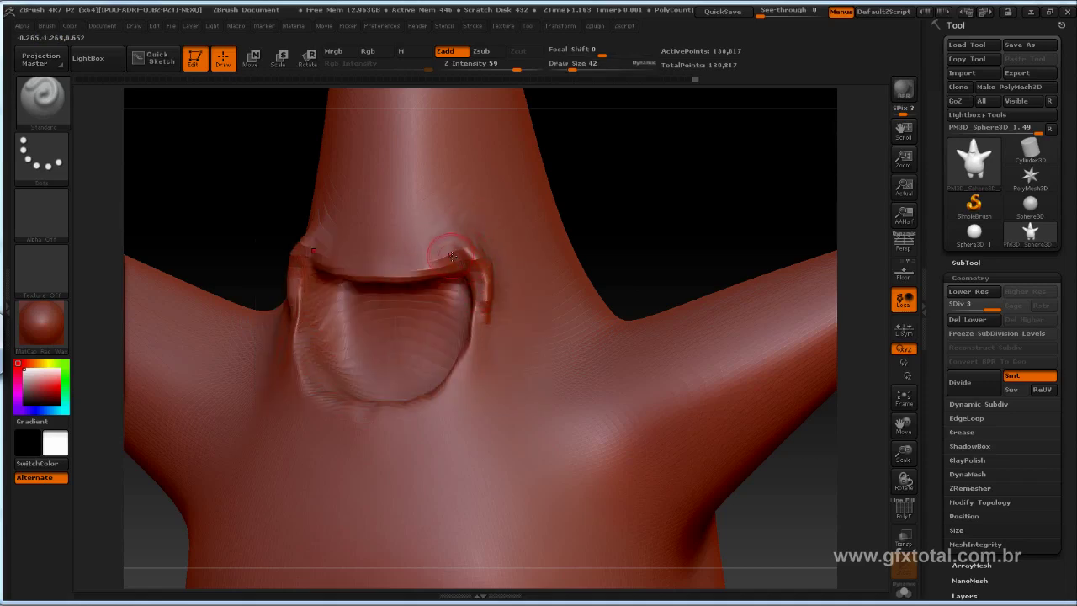
key("shift")
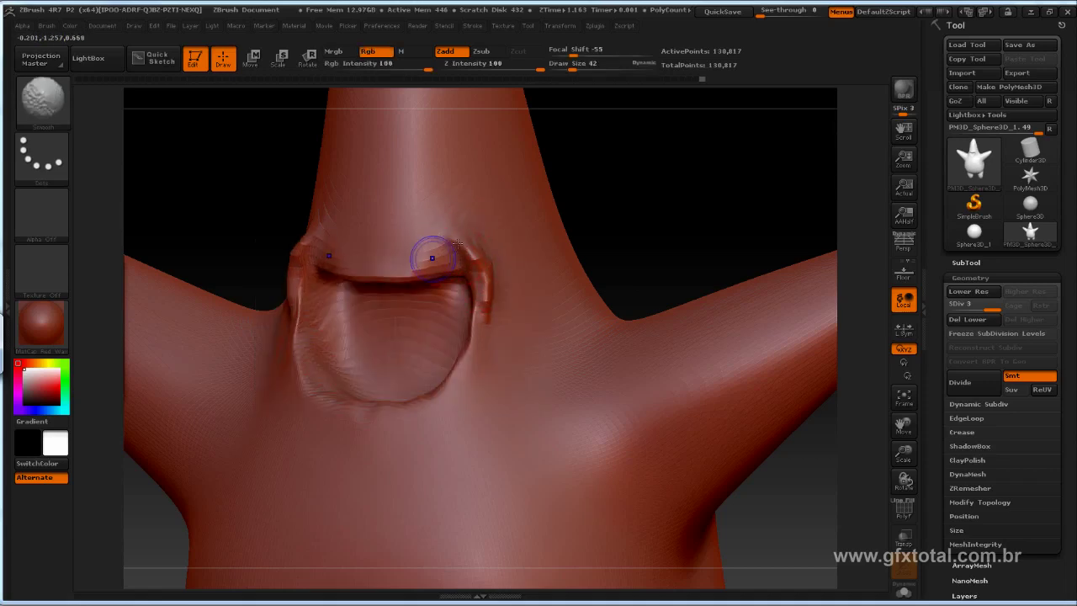
left_click_drag(432, 257, 461, 237, "shift")
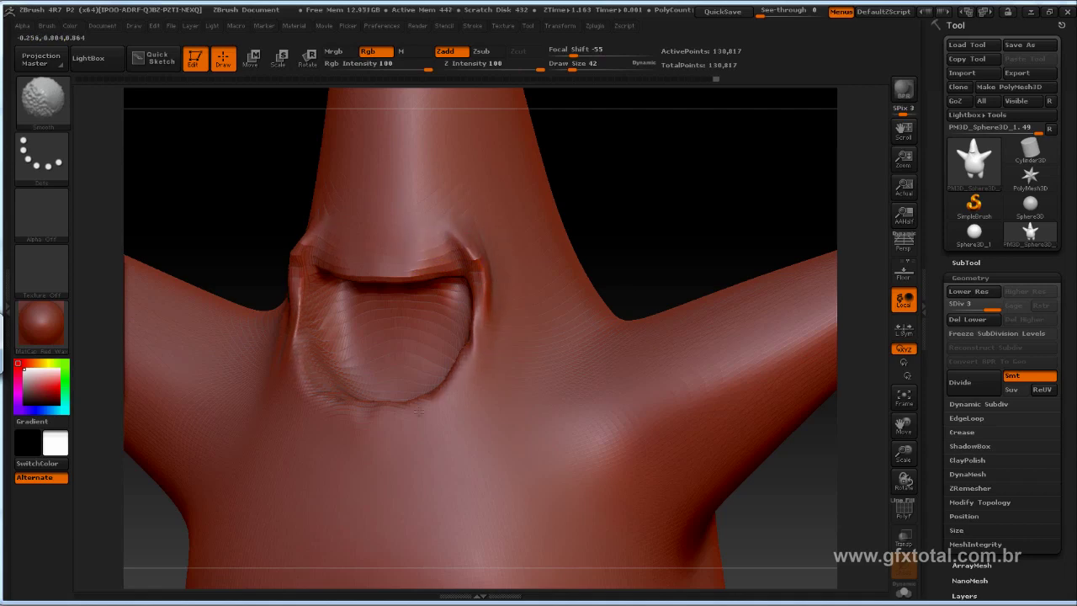
left_click_drag(441, 393, 362, 397, "shift")
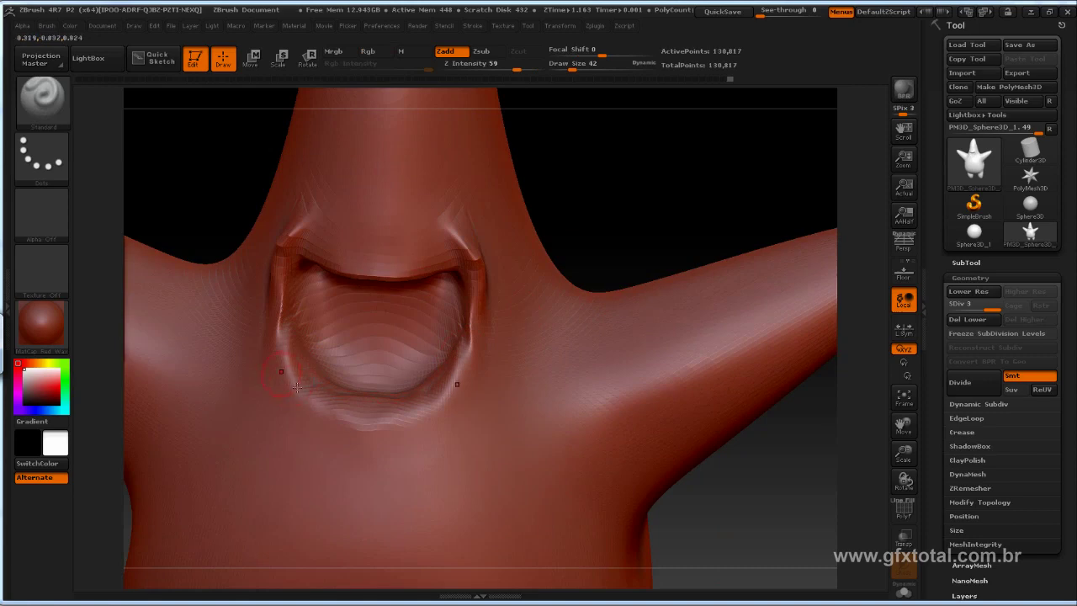
Step: Raise a ridge along and below the lower lip, smooth the rough rim, and enlarge the brush to 105
left_click_drag(292, 357, 293, 380)
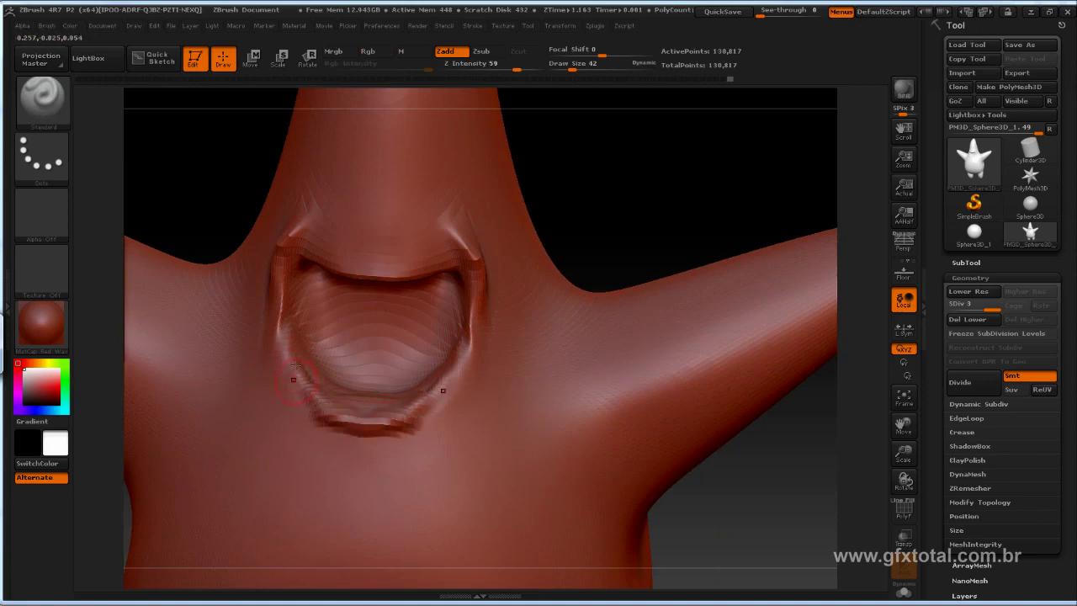
left_click_drag(336, 418, 321, 407)
mouse_move(353, 465)
left_mouse_down()
mouse_move(313, 461)
mouse_move(348, 449)
mouse_move(313, 445)
mouse_move(379, 454)
left_mouse_up()
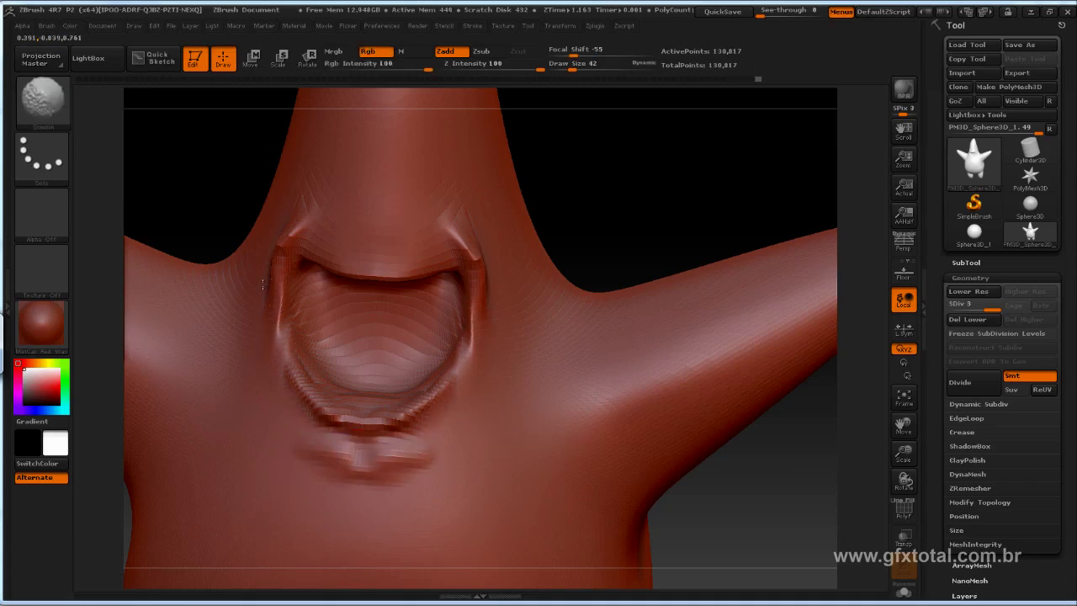
left_click_drag(289, 211, 290, 226, "shift")
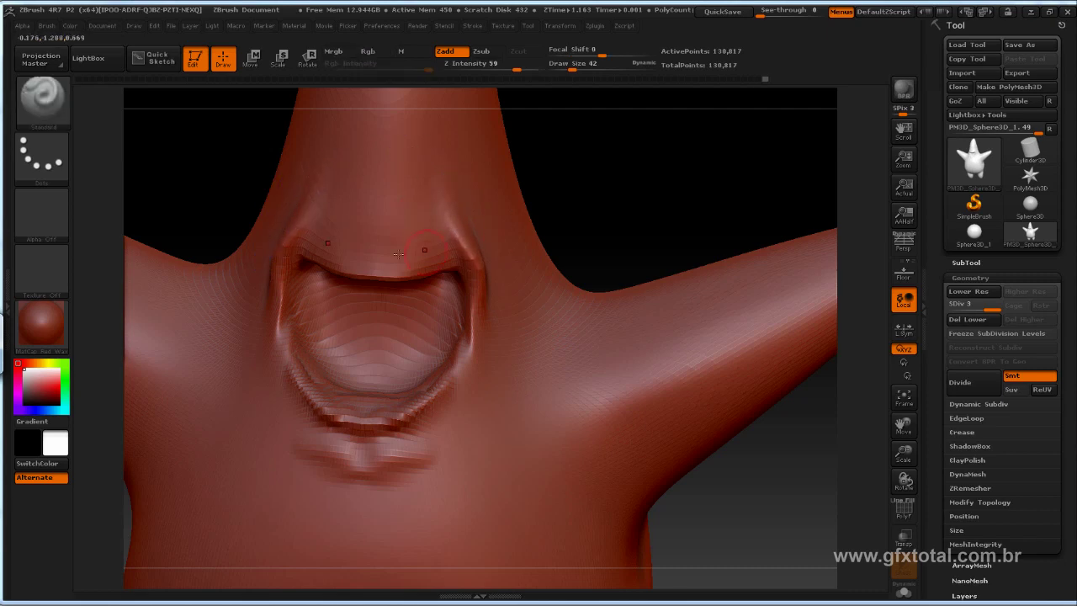
key("shift")
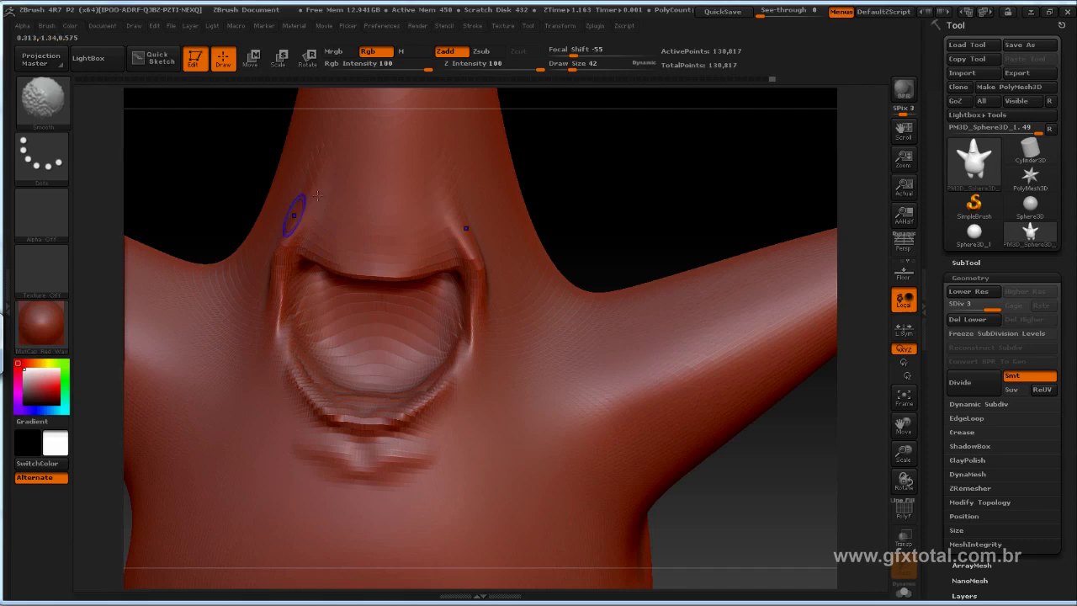
left_click_drag(733, 211, 680, 173)
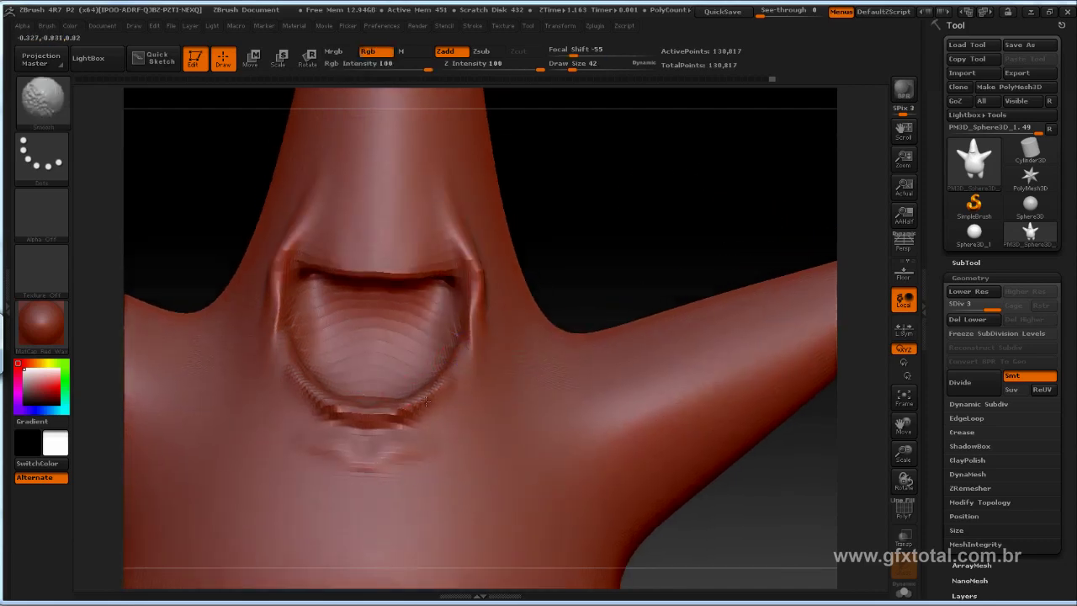
mouse_move(454, 387)
left_mouse_down("shift")
mouse_move(384, 418)
mouse_move(377, 377)
left_mouse_up("shift")
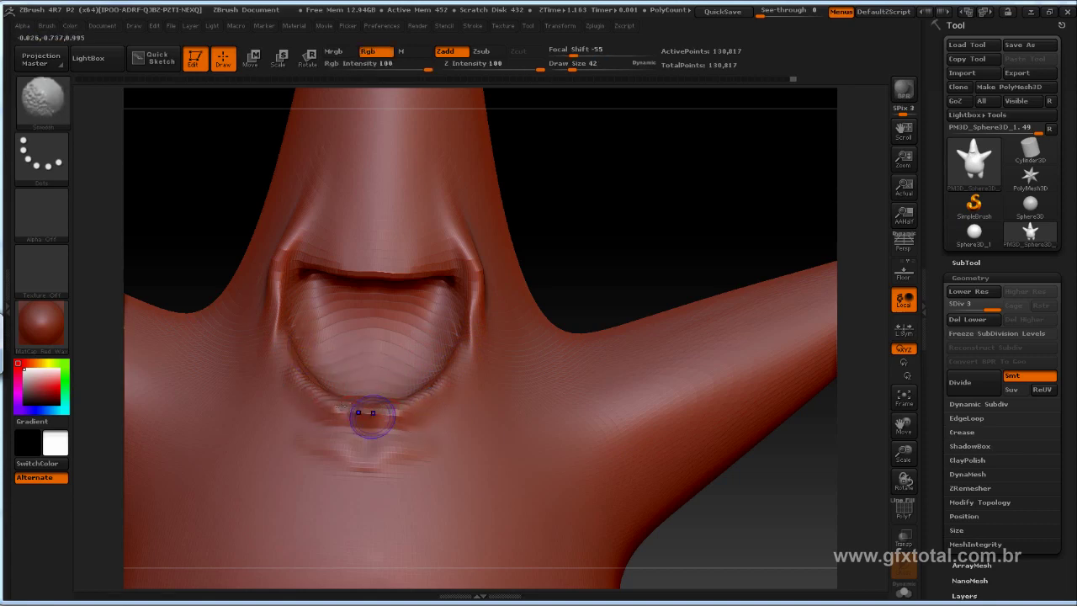
left_click_drag(662, 240, 361, 374)
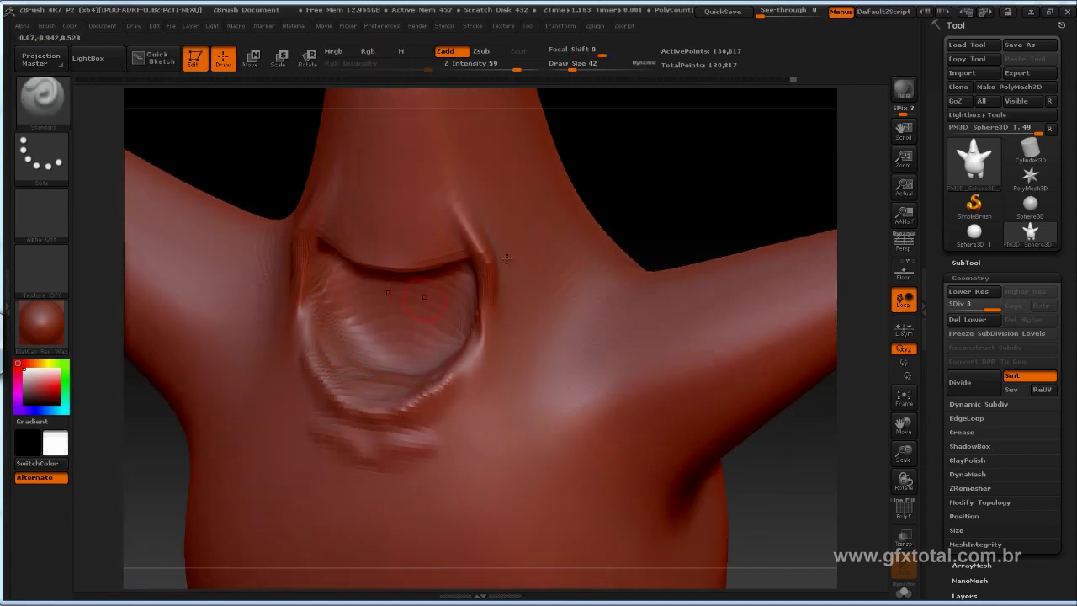
mouse_move(732, 163)
left_mouse_down()
mouse_move(340, 327)
mouse_move(421, 335)
mouse_move(362, 357)
mouse_move(362, 367)
left_mouse_up()
key("space")
Step: Build a tongue bulge inside the mouth and shape it into two lobes at brush size 93
left_click(363, 364)
mouse_move(673, 168)
left_mouse_down()
mouse_move(350, 376)
mouse_move(358, 353)
mouse_move(347, 369)
mouse_move(336, 360)
mouse_move(328, 380)
mouse_move(337, 348)
mouse_move(334, 375)
mouse_move(437, 429)
mouse_move(261, 377)
mouse_move(479, 396)
mouse_move(253, 325)
left_mouse_up()
key("space")
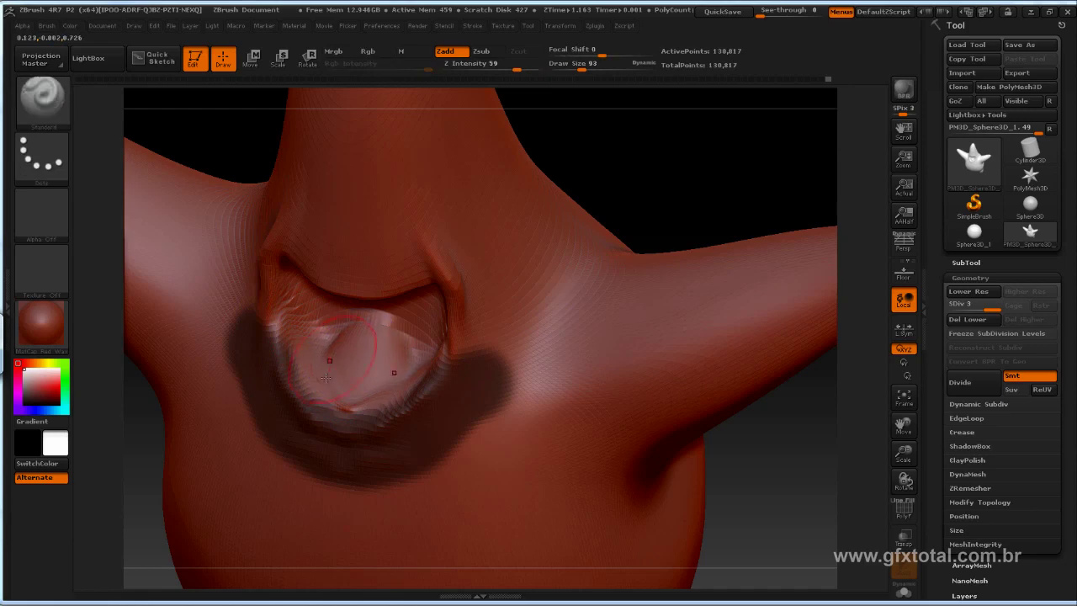
left_click_drag(346, 351, 338, 354)
mouse_move(330, 395)
left_mouse_down()
mouse_move(345, 342)
mouse_move(383, 324)
mouse_move(317, 368)
mouse_move(335, 324)
mouse_move(375, 382)
mouse_move(318, 386)
left_mouse_up()
mouse_move(370, 337)
left_mouse_down("shift")
mouse_move(340, 333)
mouse_move(348, 312)
mouse_move(387, 345)
left_mouse_up("shift")
Step: Smooth the tongue and its surroundings, then frame the whole starfish from the front
mouse_move(740, 134)
left_mouse_down()
mouse_move(697, 161)
mouse_move(656, 163)
mouse_move(602, 198)
left_mouse_up()
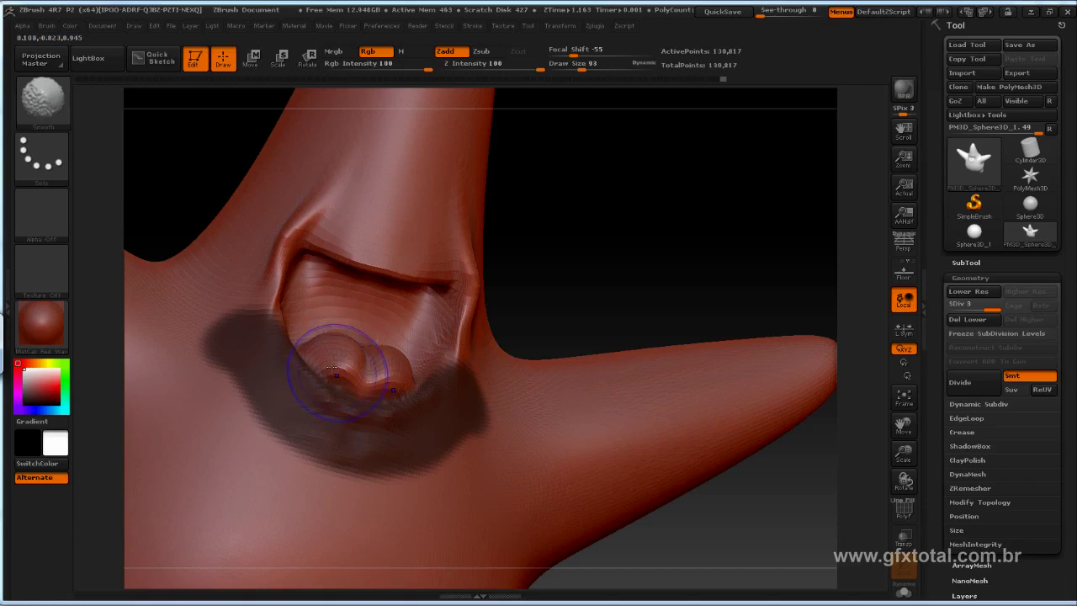
left_click_drag(332, 368, 379, 345, "shift")
left_click_drag(752, 255, 685, 255)
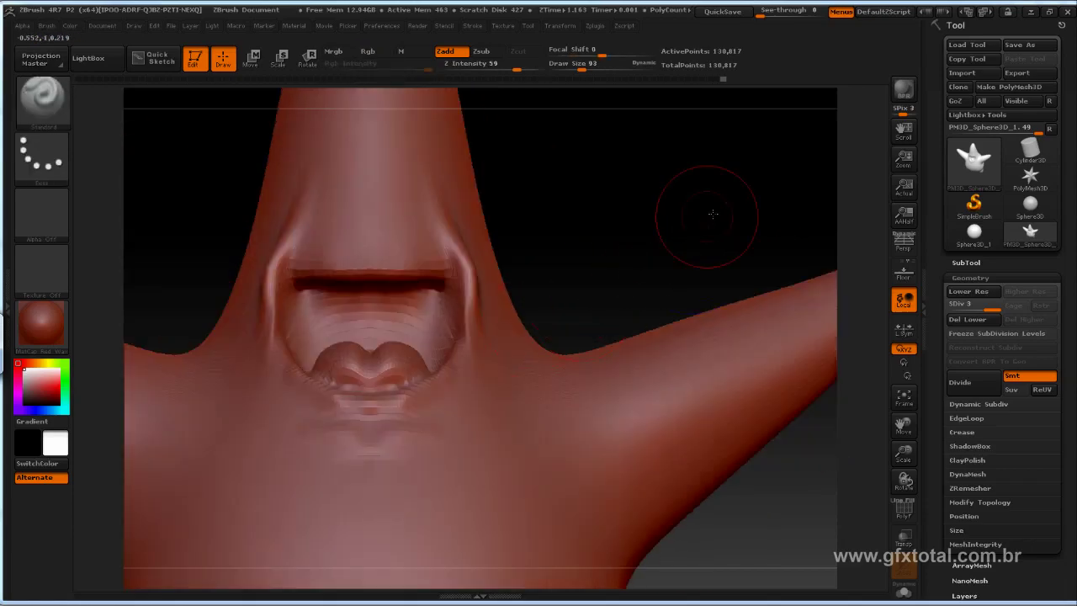
mouse_move(712, 214)
left_mouse_down()
mouse_move(745, 168)
mouse_move(729, 123)
mouse_move(695, 245)
mouse_move(708, 77)
mouse_move(636, 247)
mouse_move(614, 217)
mouse_move(262, 336)
left_mouse_up()
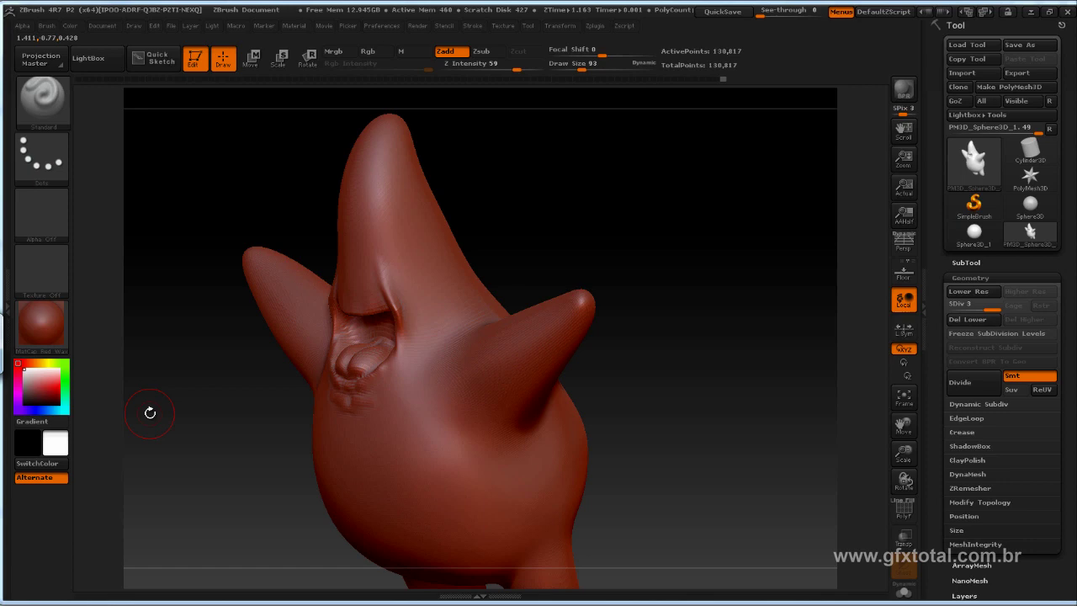
Step: Make Sphere3D_1 a PolyMesh3D, then bring up Patrick's SubTool Insert mesh list
left_click(976, 234)
left_click_drag(710, 339, 720, 345)
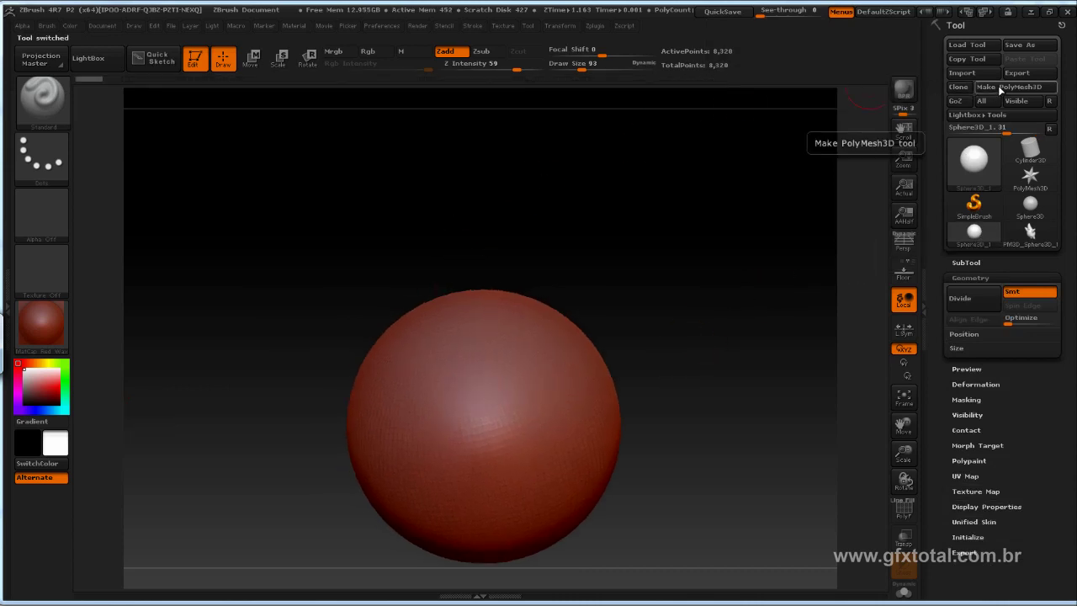
left_click(997, 87)
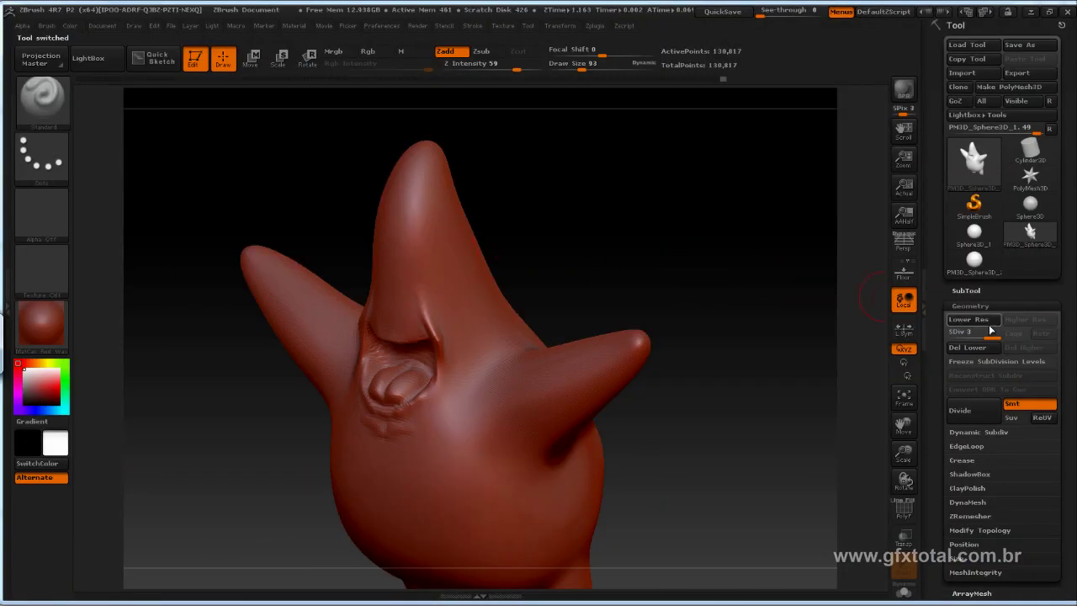
left_click(967, 291)
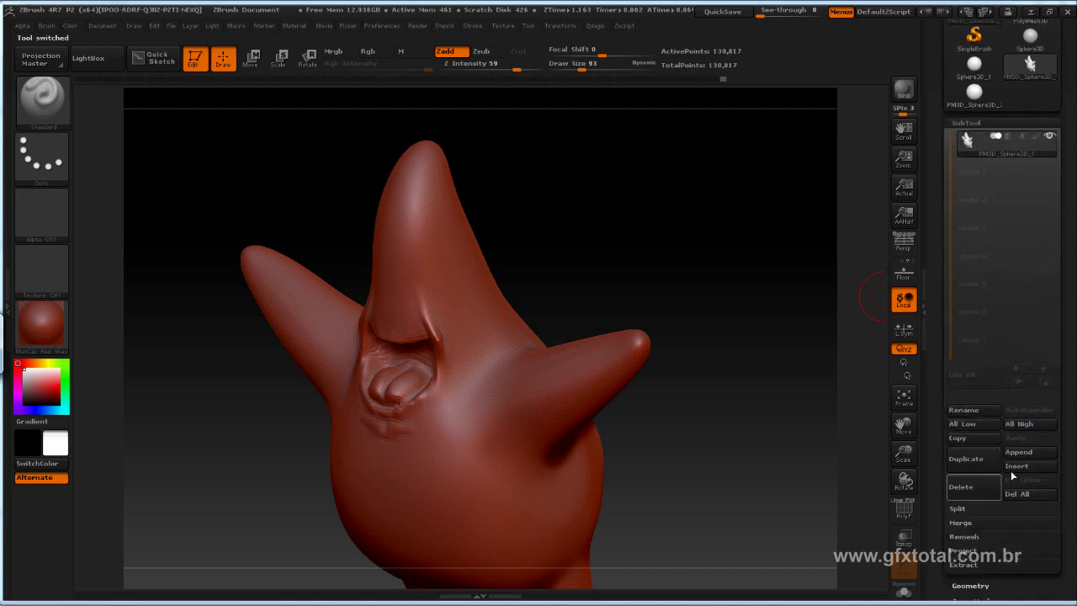
left_click(1019, 466)
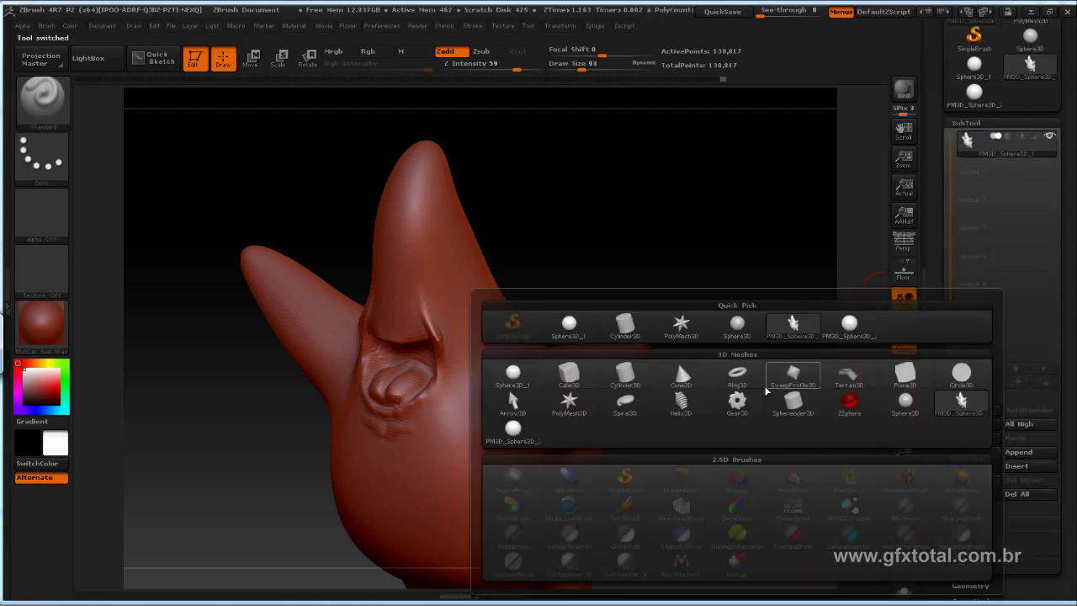